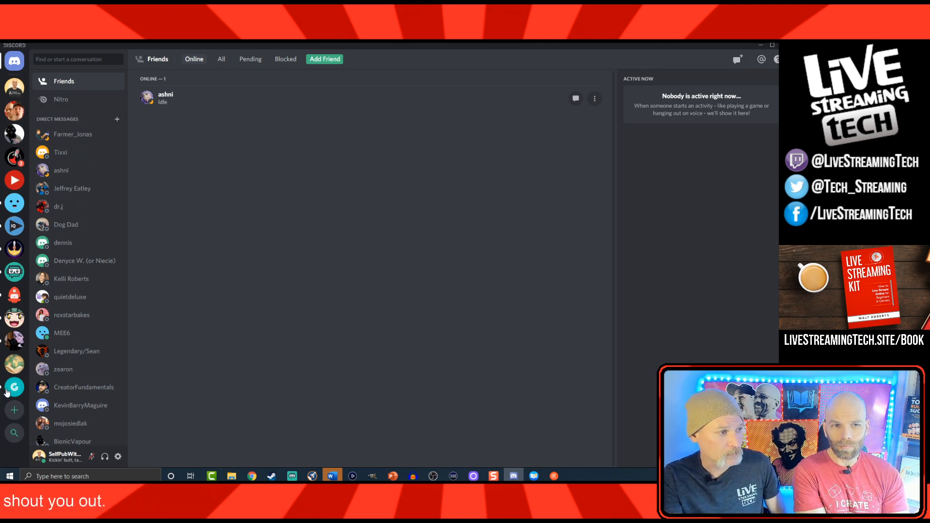
Start creating a new server of your own and replace its suggested name with test.
{"action": "left_click", "coordinate": [14, 411]}
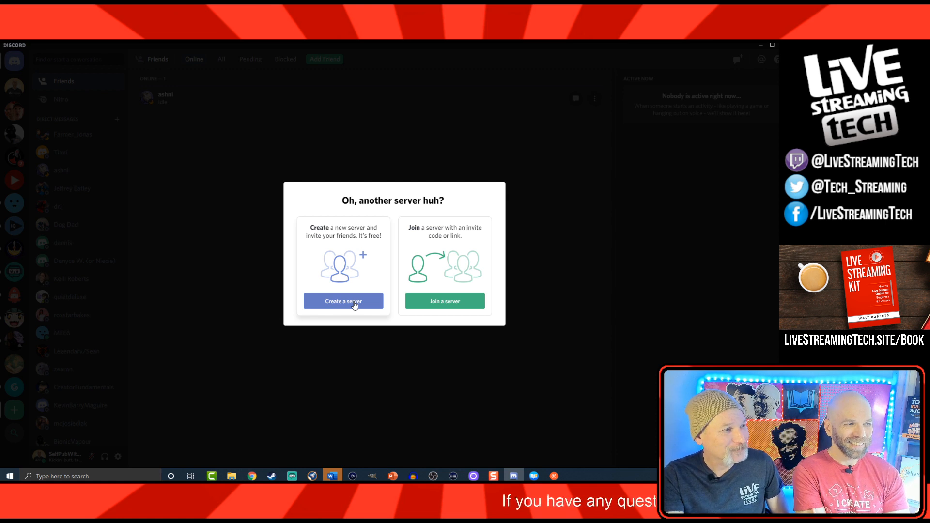
{"action": "left_click", "coordinate": [354, 302]}
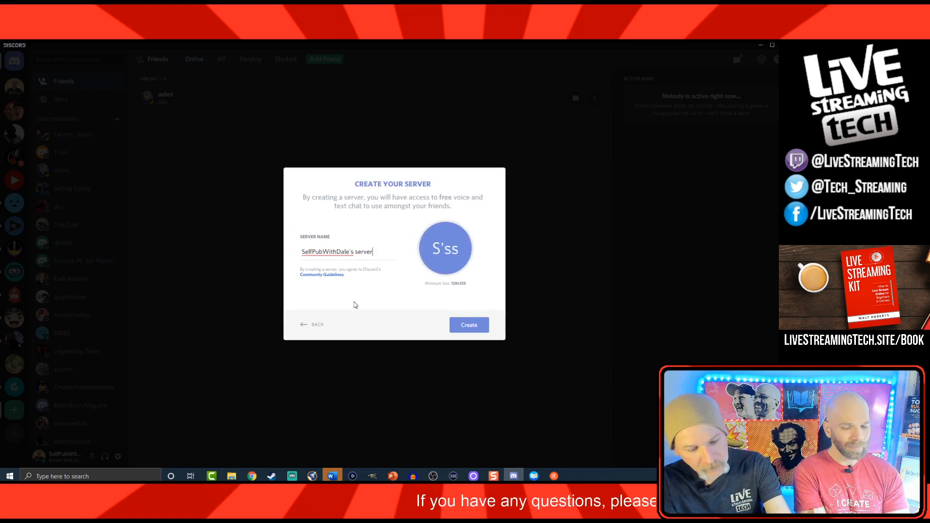
{"action": "key", "text": "BackSpace"}
{"action": "key", "text": "BackSpace"}
{"action": "key", "text": "BackSpace"}
{"action": "key", "text": "BackSpace"}
{"action": "key", "text": "BackSpace"}
{"action": "key", "text": "BackSpace"}
{"action": "key", "text": "BackSpace"}
{"action": "key", "text": "BackSpace"}
{"action": "key", "text": "BackSpace"}
{"action": "key", "text": "BackSpace"}
{"action": "key", "text": "BackSpace"}
{"action": "key", "text": "BackSpace"}
{"action": "key", "text": "BackSpace"}
{"action": "key", "text": "BackSpace"}
{"action": "key", "text": "BackSpace"}
{"action": "key", "text": "BackSpace"}
{"action": "key", "text": "BackSpace"}
{"action": "key", "text": "BackSpace"}
{"action": "key", "text": "BackSpace"}
{"action": "key", "text": "BackSpace"}
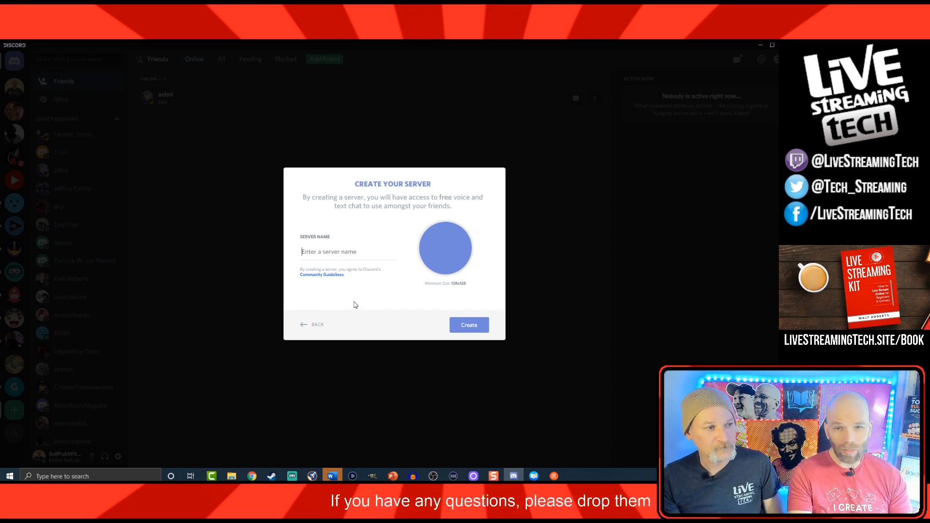
{"action": "type", "text": "test"}
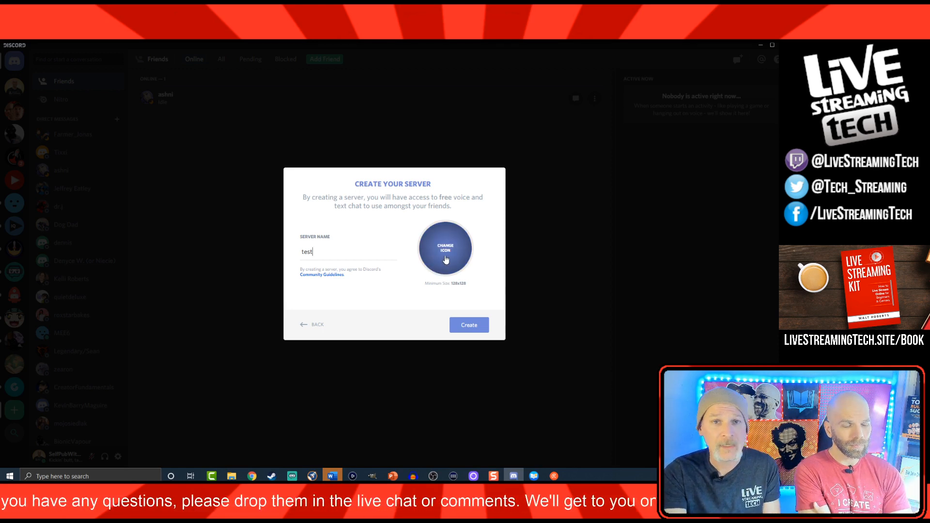
Use YouTube Profile Pic LST.png as the server icon, create the server and dismiss the friend invitations.
{"action": "left_click", "coordinate": [446, 259]}
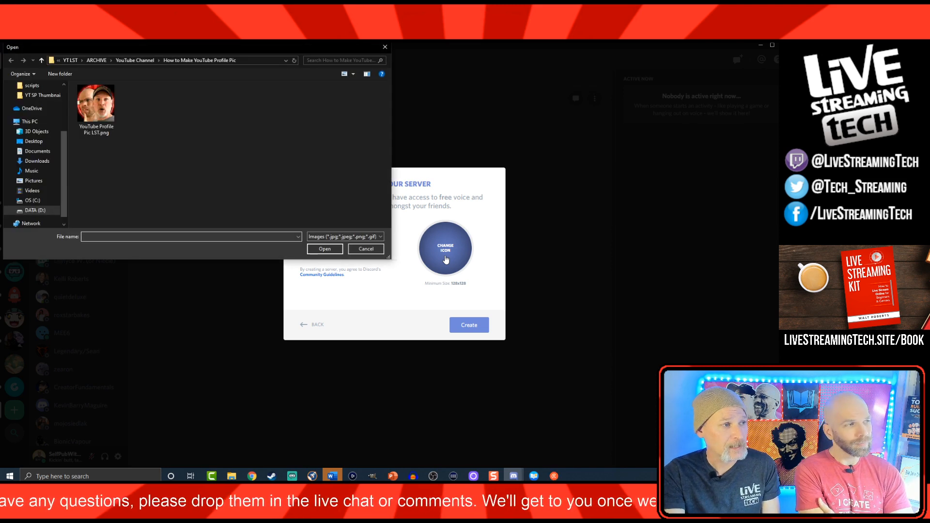
{"action": "left_click", "coordinate": [102, 115]}
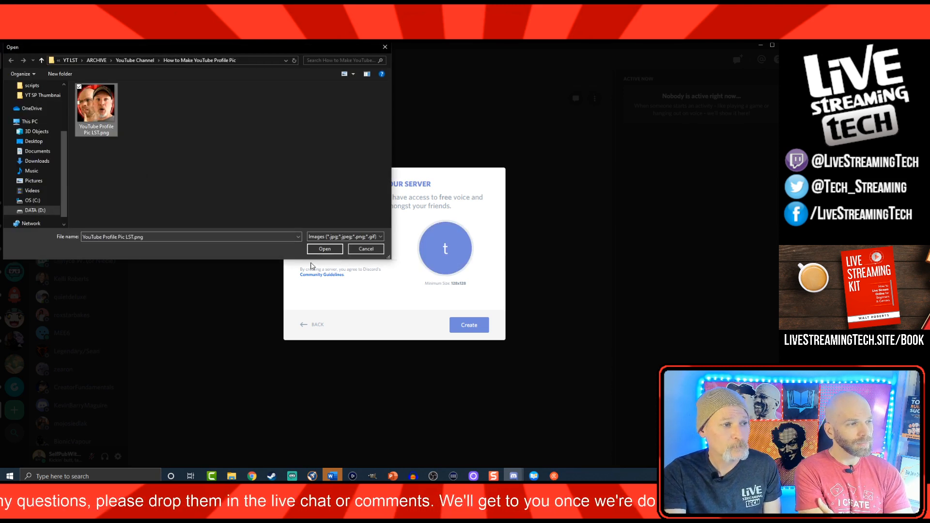
{"action": "left_click", "coordinate": [320, 250]}
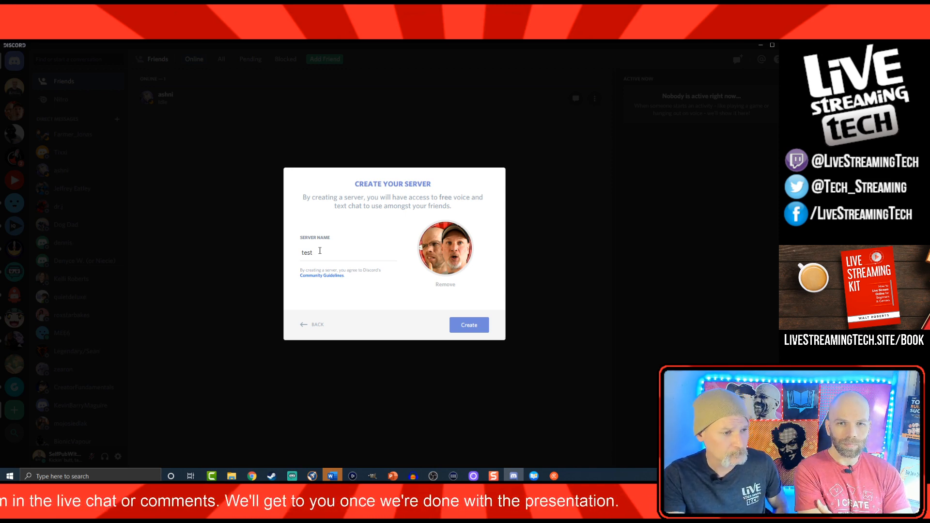
{"action": "left_click", "coordinate": [482, 329]}
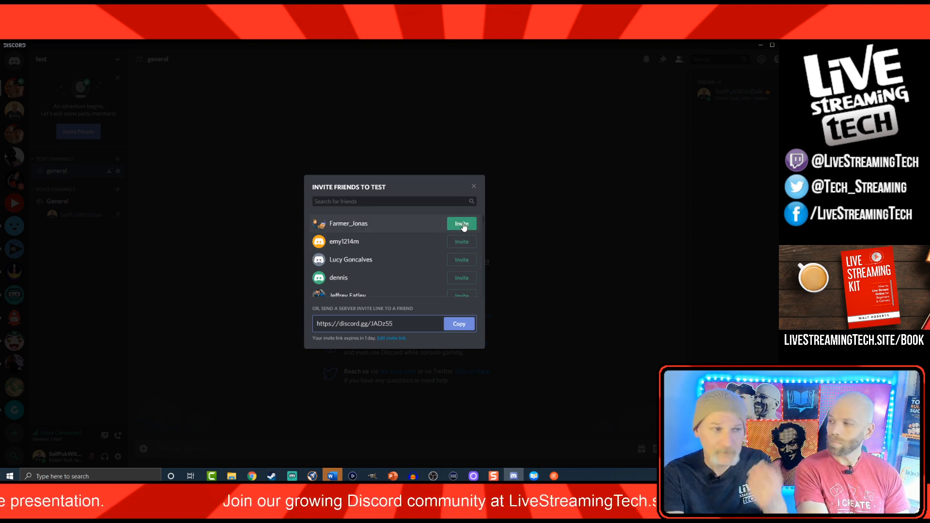
{"action": "left_click", "coordinate": [475, 187]}
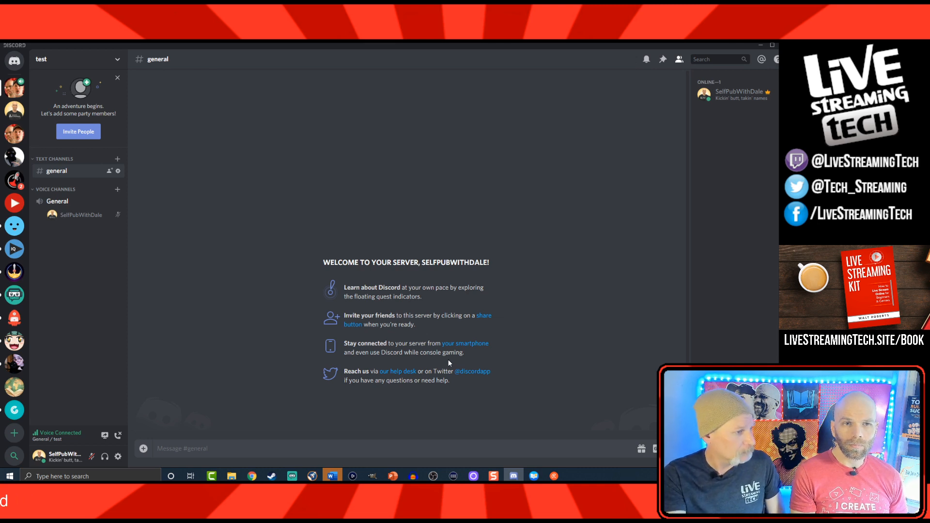
Delete the General voice channel from the Live Streaming Tech server.
{"action": "left_click", "coordinate": [19, 136]}
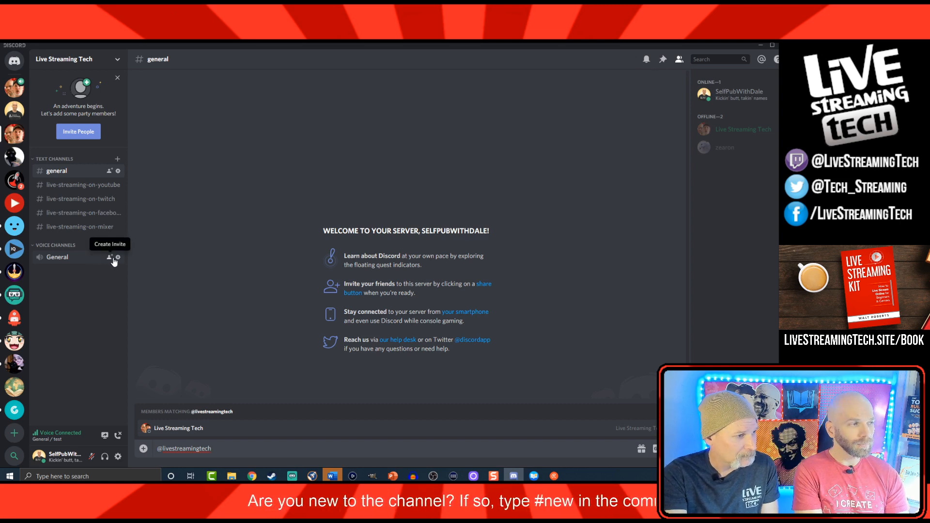
{"action": "left_click", "coordinate": [117, 256]}
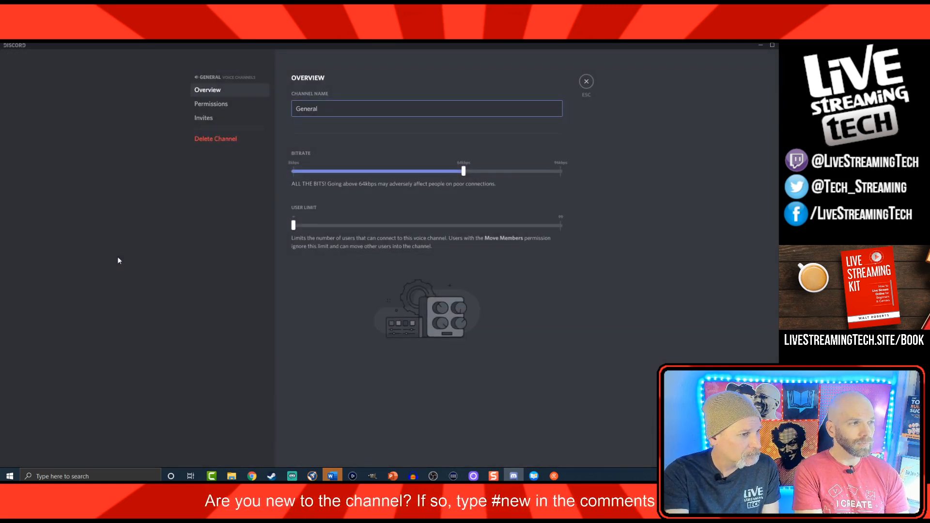
{"action": "left_click", "coordinate": [204, 140]}
{"action": "left_click", "coordinate": [450, 284]}
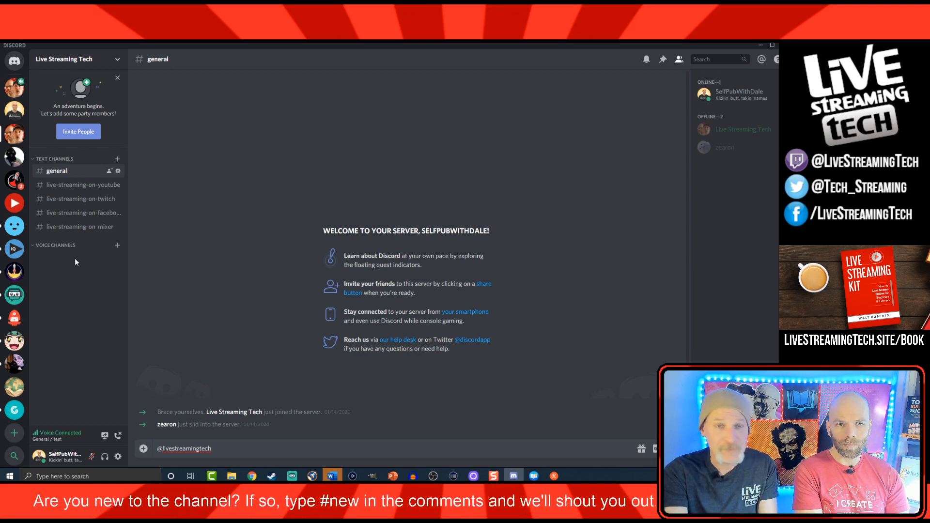
Create a private voice channel named admin-chat under Voice Channels, with access for the admin role.
{"action": "left_click", "coordinate": [118, 245]}
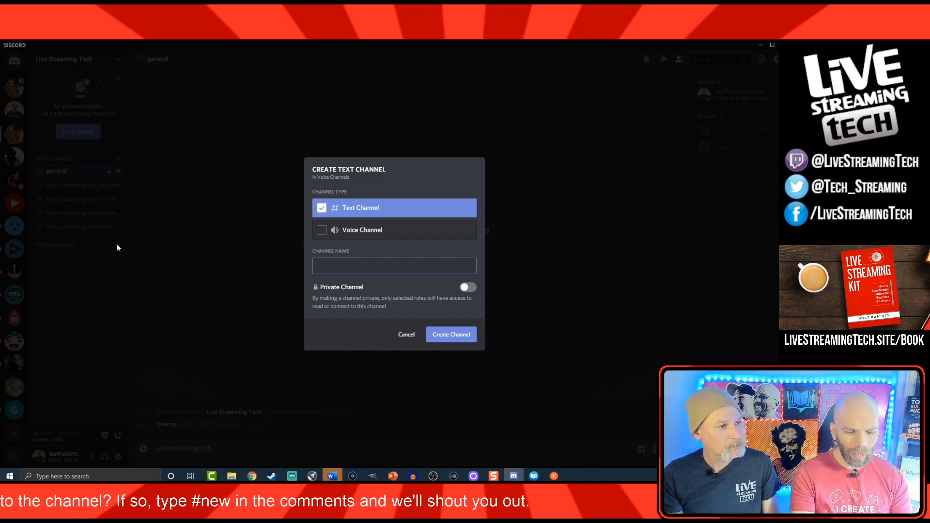
{"action": "type", "text": "admin-"}
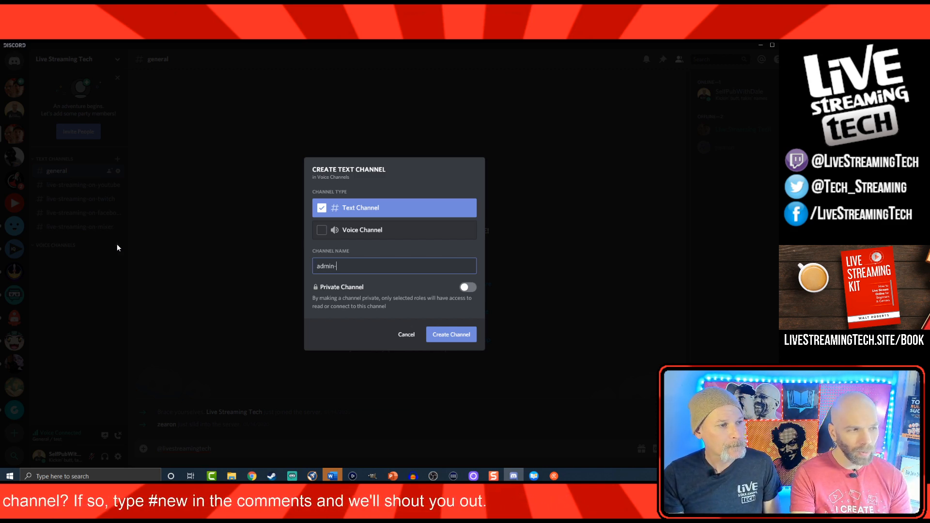
{"action": "type", "text": "cat"}
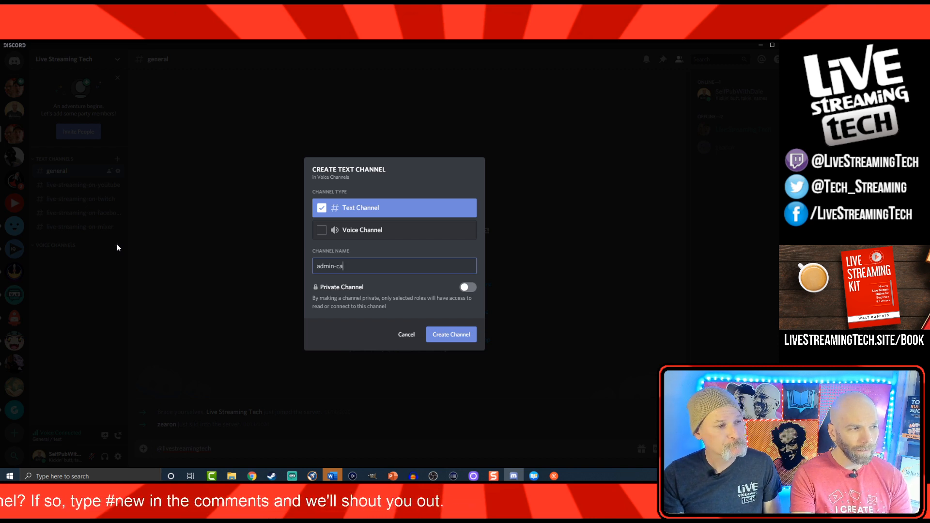
{"action": "key", "text": "BackSpace"}
{"action": "type", "text": "hat"}
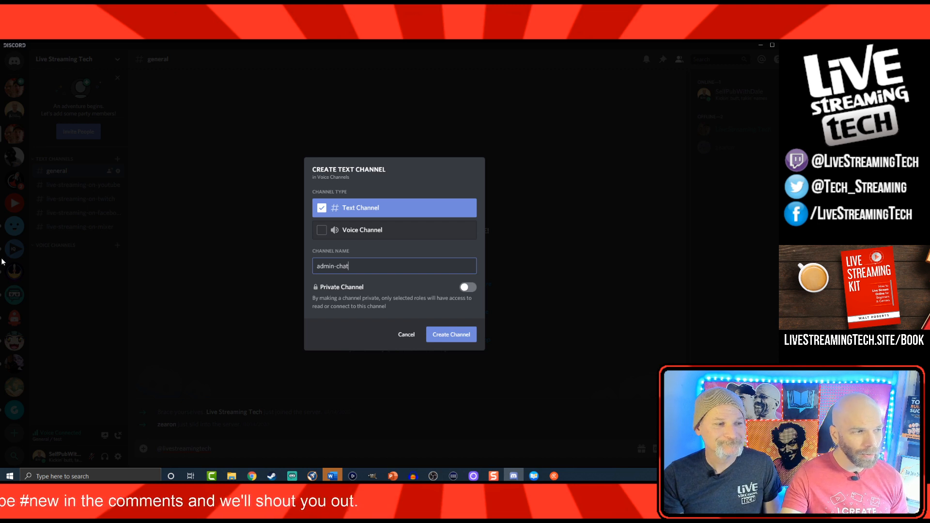
{"action": "left_click", "coordinate": [465, 289]}
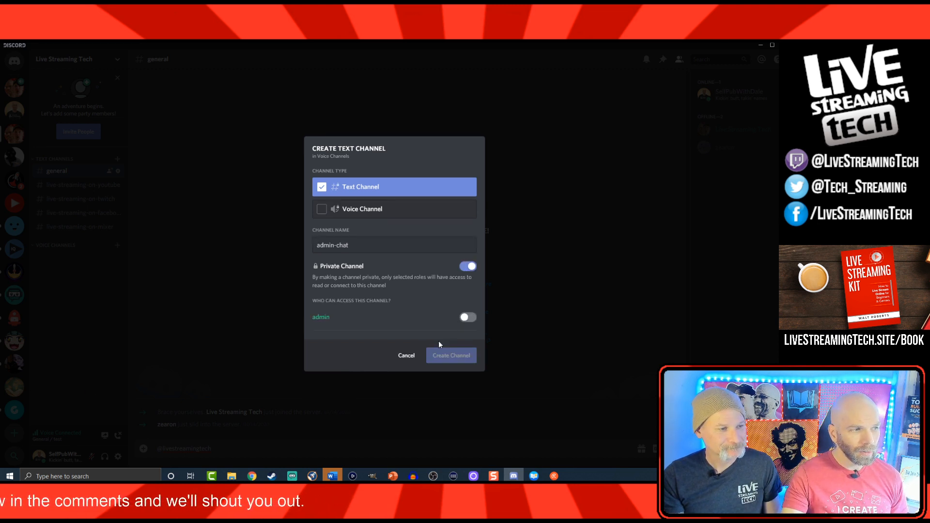
{"action": "left_click", "coordinate": [468, 318]}
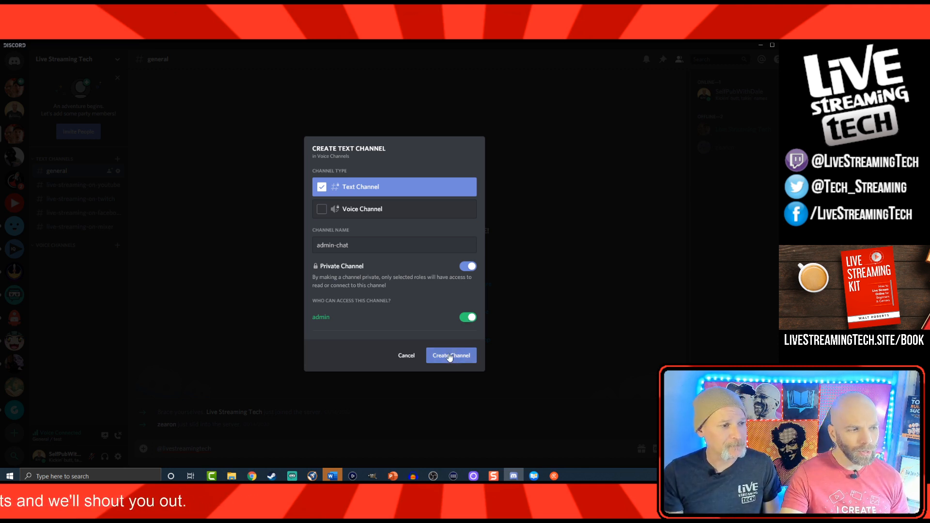
{"action": "left_click", "coordinate": [323, 209]}
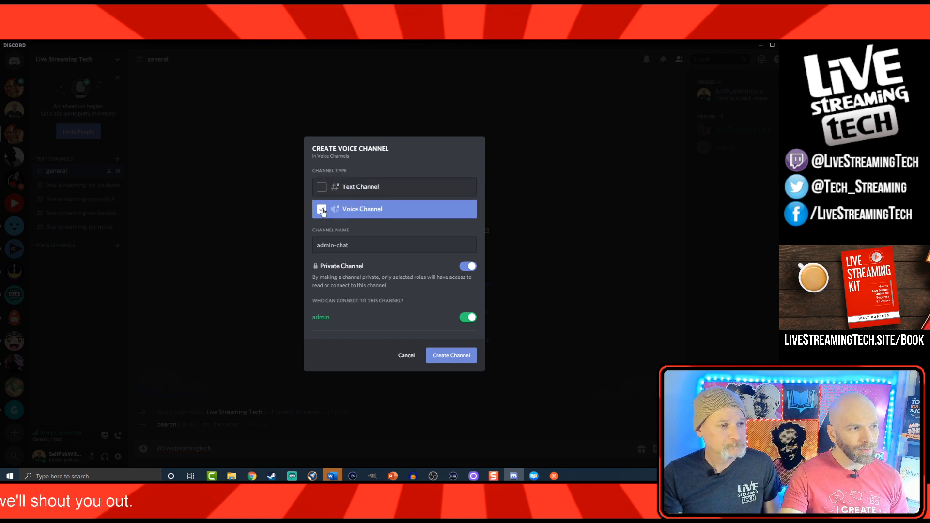
{"action": "left_click", "coordinate": [449, 359]}
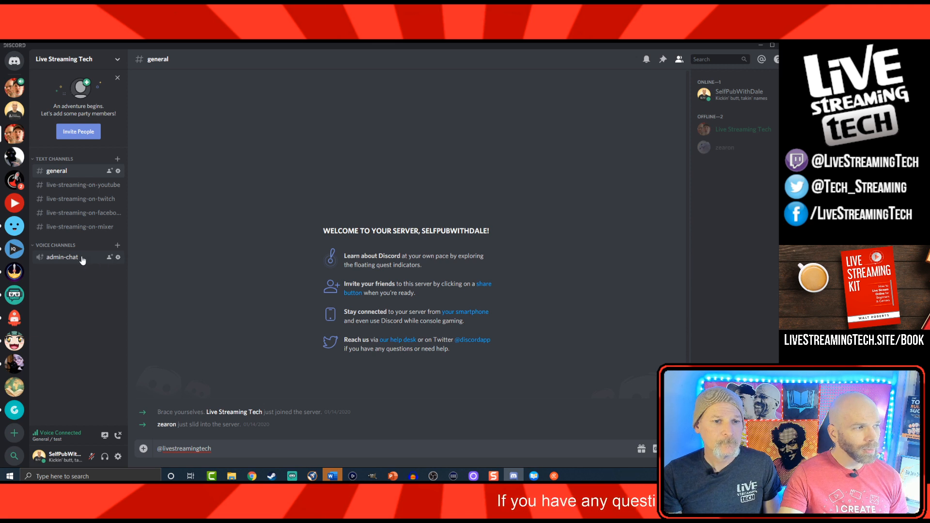
Check the Live Streaming Tech member's roles and which further roles can be added.
{"action": "left_click", "coordinate": [732, 130]}
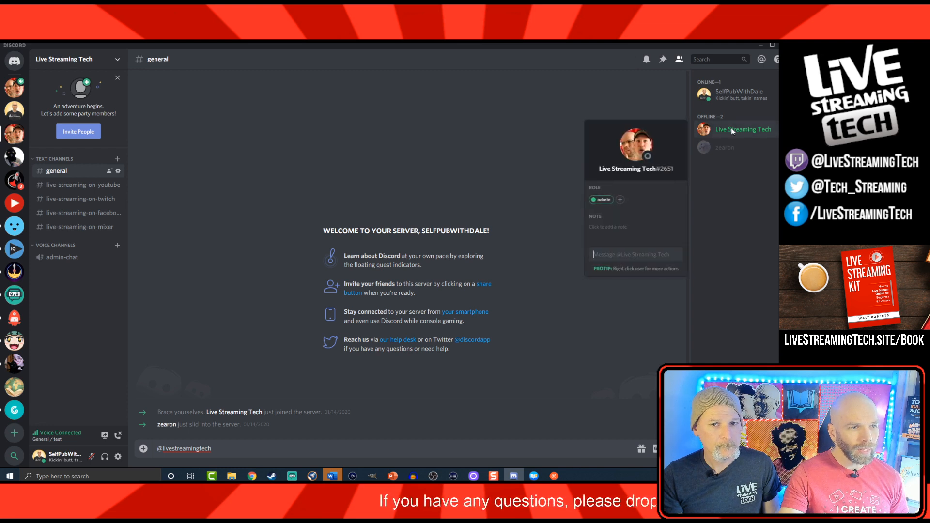
{"action": "left_click", "coordinate": [620, 201]}
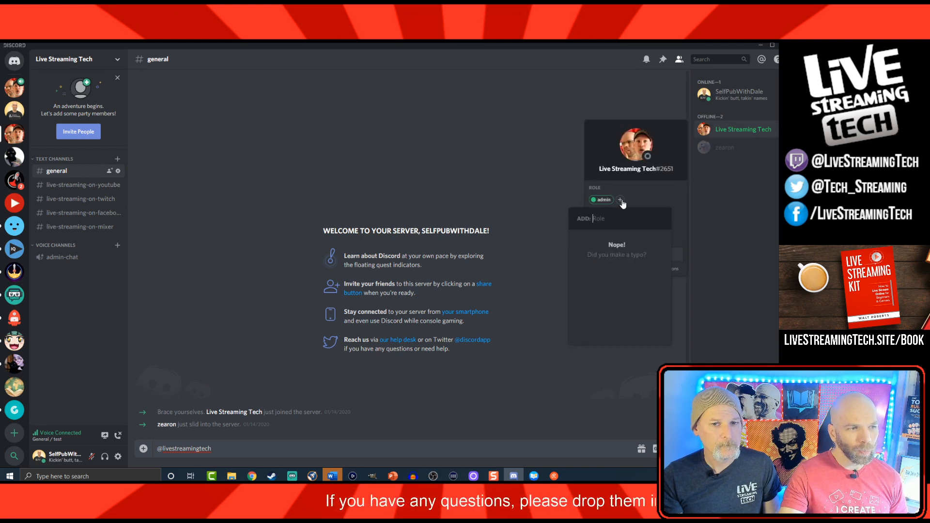
{"action": "left_click", "coordinate": [526, 208]}
Assign the admin role to the other offline member, who has no role, and close the profile card.
{"action": "left_click", "coordinate": [717, 152]}
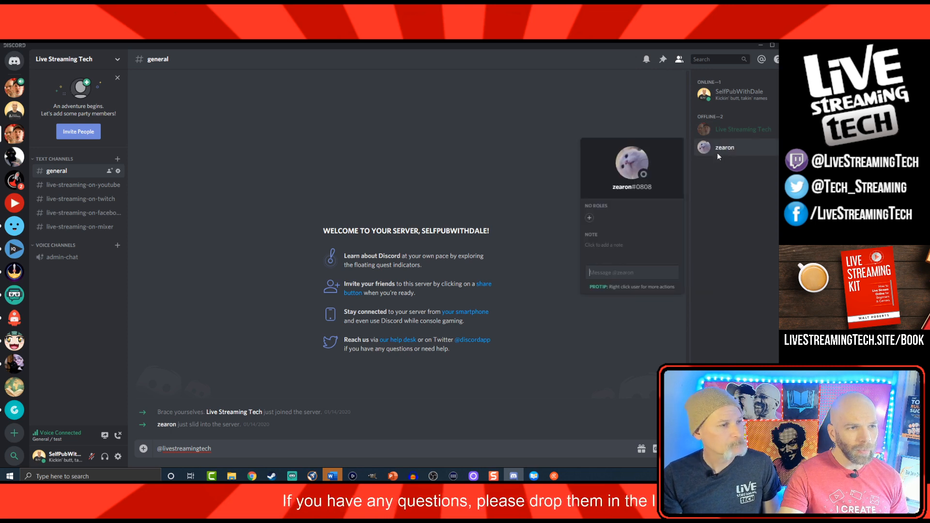
{"action": "left_click", "coordinate": [594, 218]}
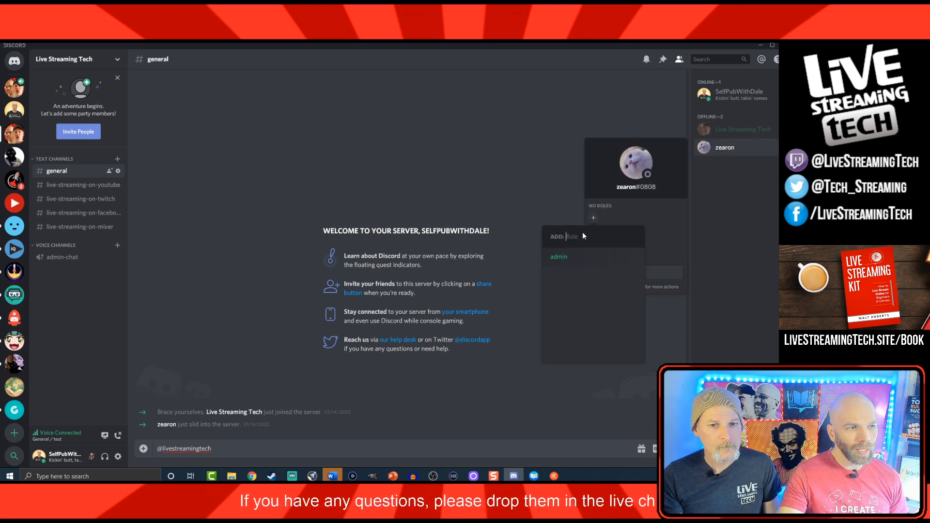
{"action": "left_click", "coordinate": [560, 257]}
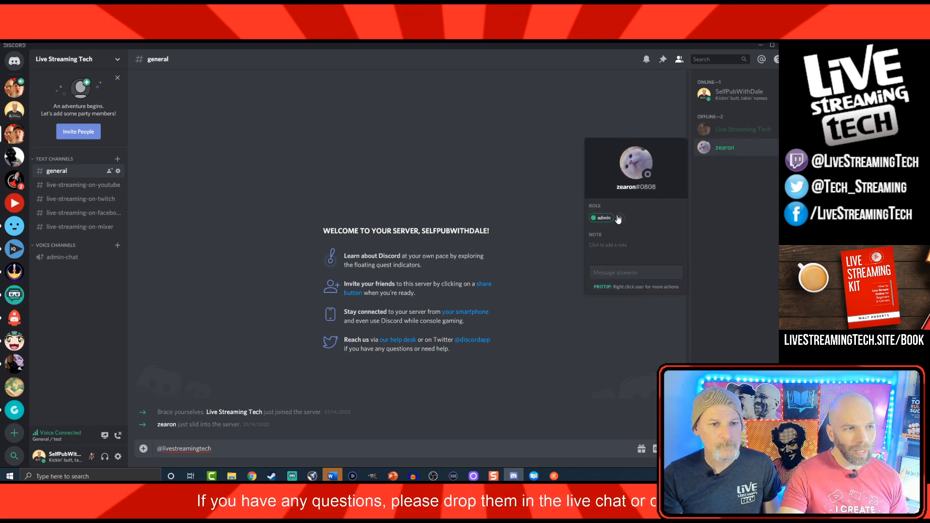
{"action": "left_click", "coordinate": [557, 190]}
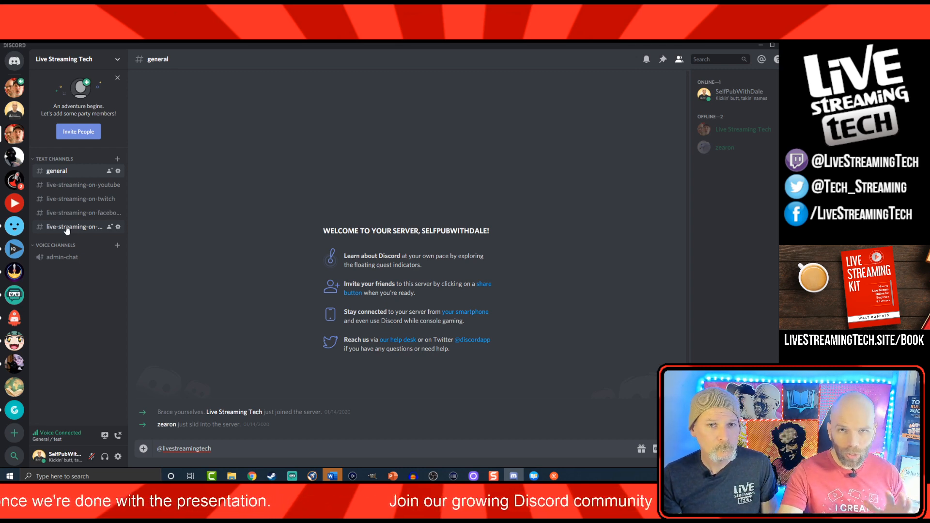
Create a public text channel named live-streaming-on-dlive under Text Channels.
{"action": "left_click", "coordinate": [118, 160]}
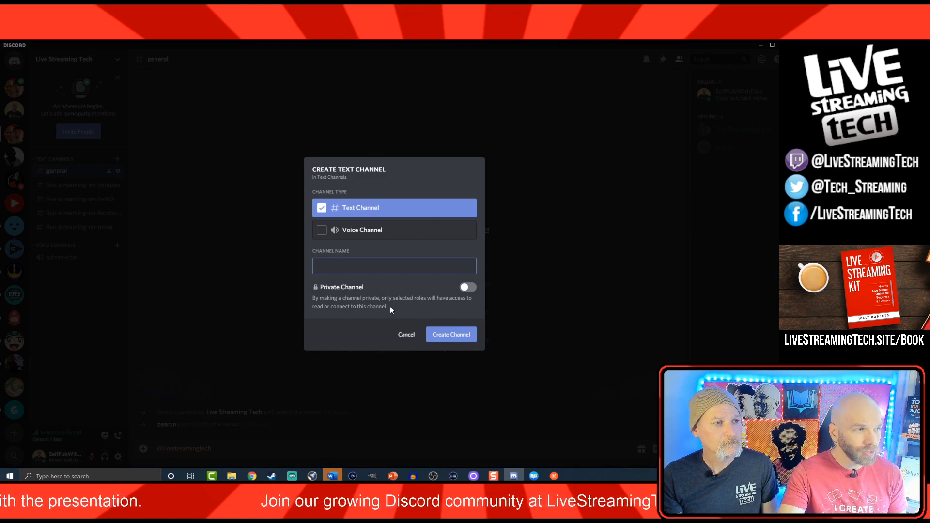
{"action": "type", "text": "live-stream"}
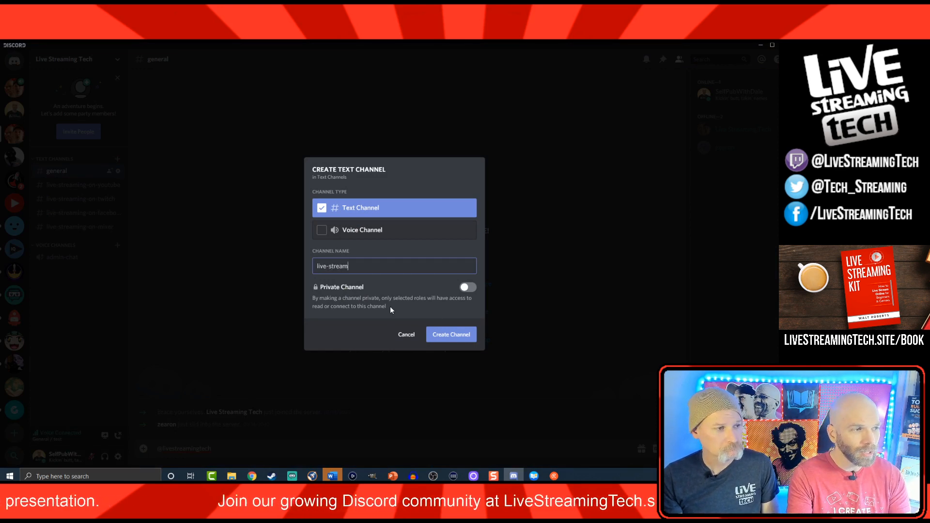
{"action": "type", "text": "ing-on-dlive"}
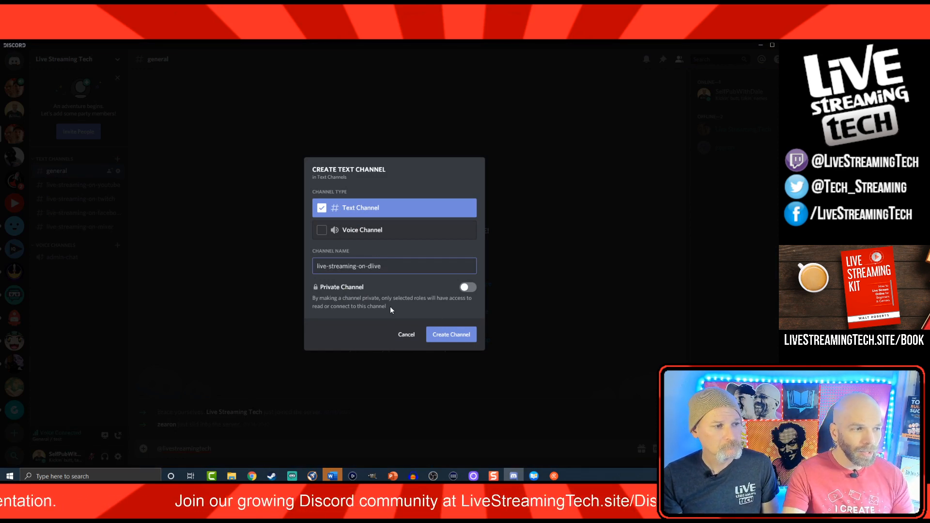
{"action": "left_click", "coordinate": [454, 335]}
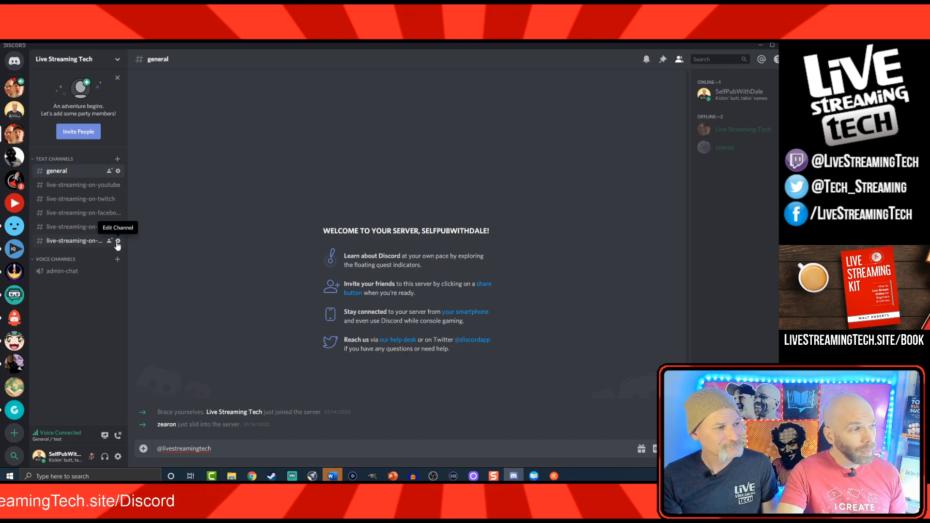
Add a yellow circle emoji in front of the live-streaming-on-dlive channel name and save the change.
{"action": "left_click", "coordinate": [117, 241]}
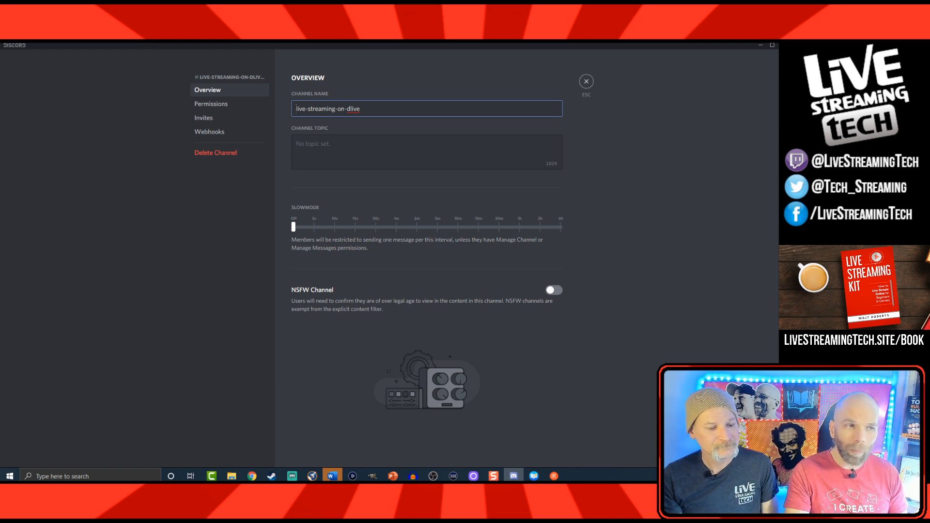
{"action": "key", "text": "super+period"}
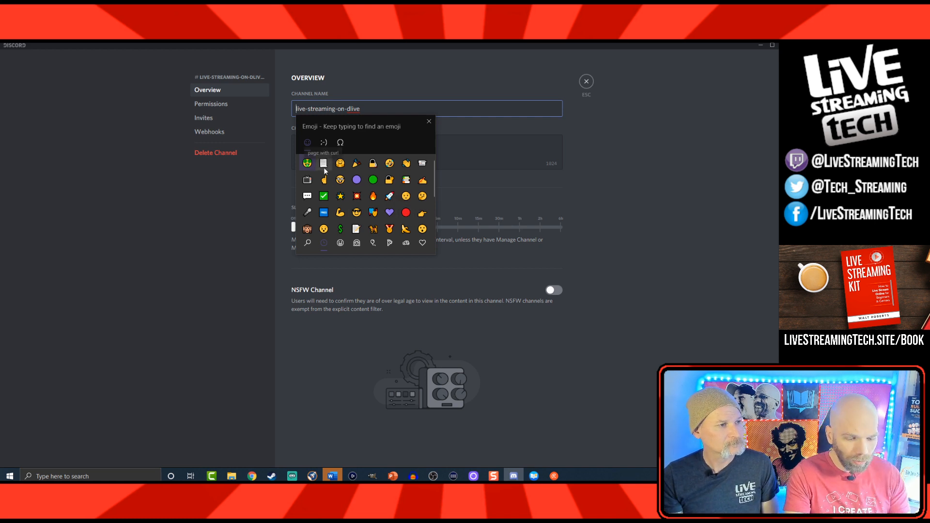
{"action": "type", "text": "yell"}
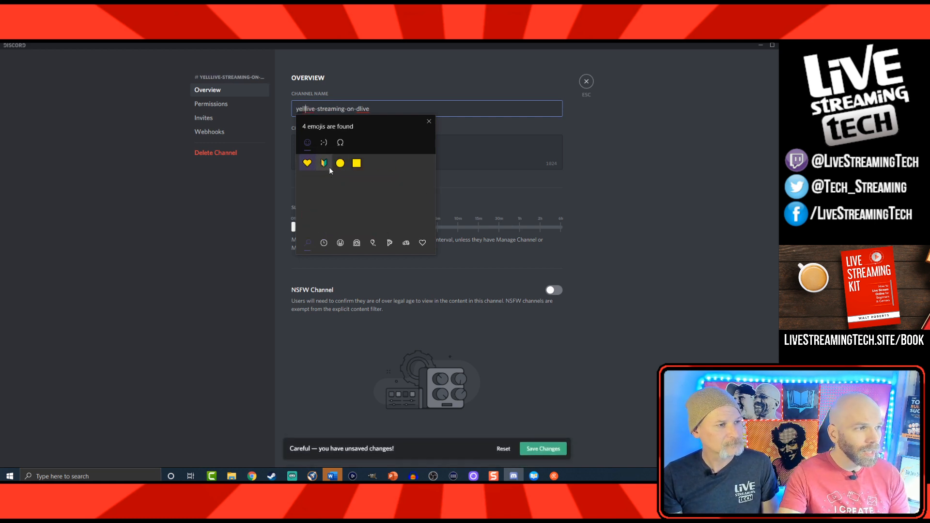
{"action": "left_click", "coordinate": [340, 163]}
{"action": "left_click", "coordinate": [389, 109]}
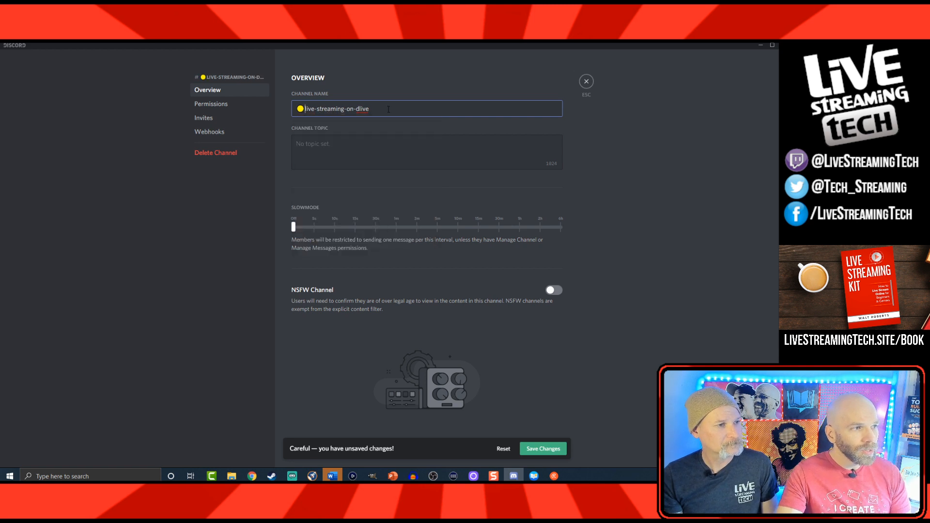
{"action": "left_click", "coordinate": [537, 455]}
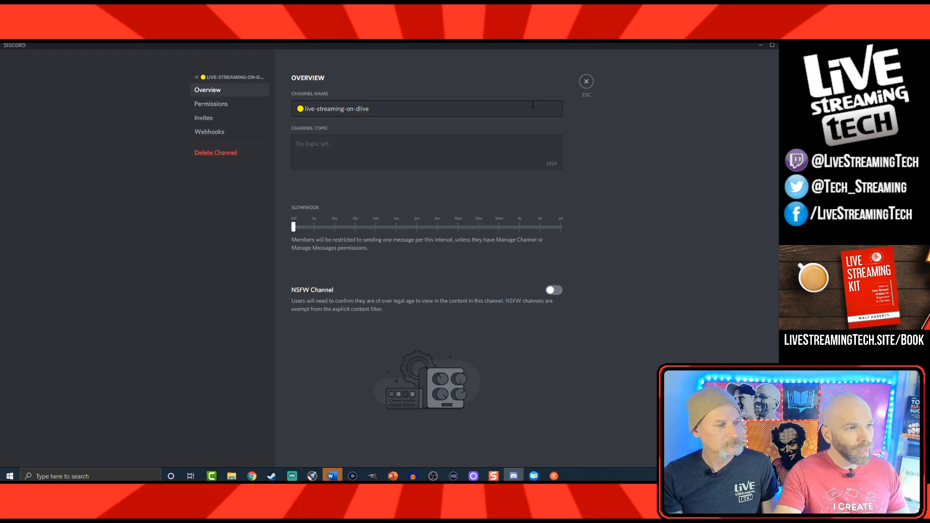
Add a blue circle emoji in front of the live-streaming-on-mixer channel name, save the change and close the channel settings.
{"action": "left_click", "coordinate": [587, 83]}
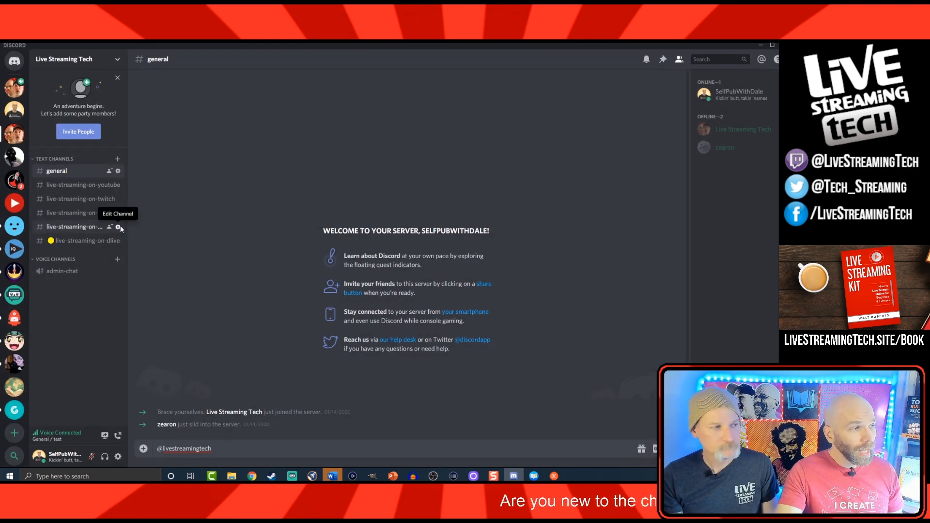
{"action": "left_click", "coordinate": [118, 227]}
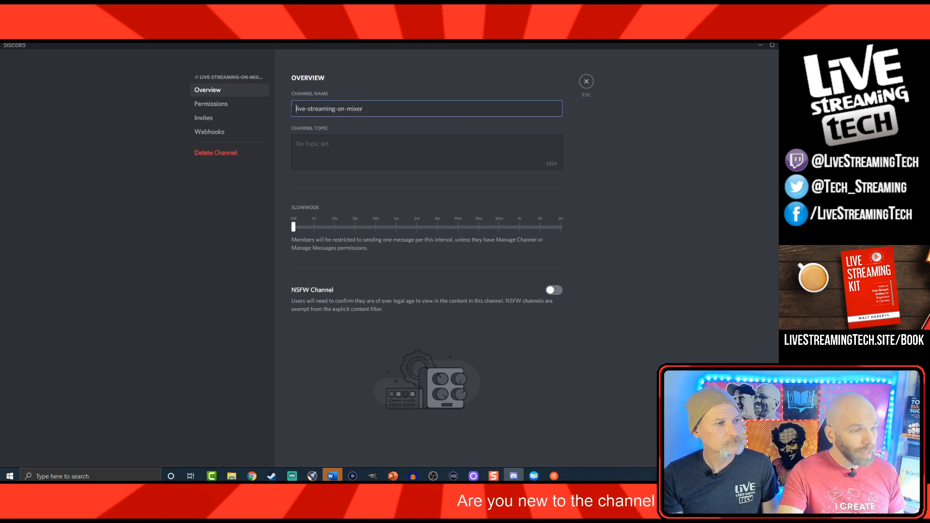
{"action": "key", "text": "super+period"}
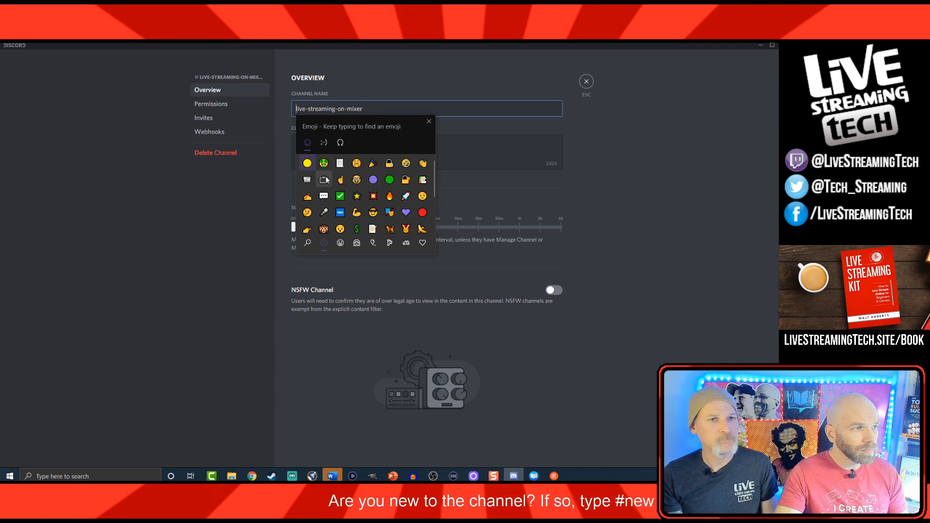
{"action": "type", "text": "bl"}
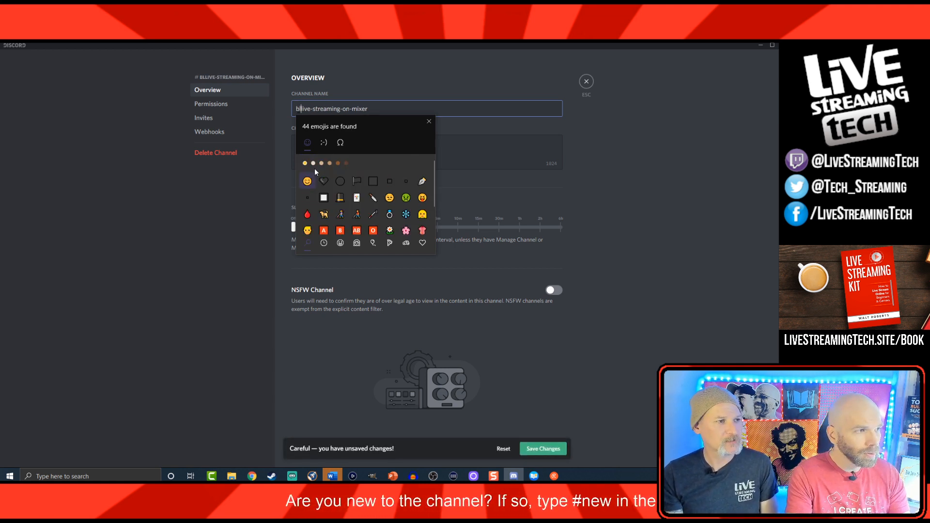
{"action": "type", "text": "ue"}
{"action": "left_click", "coordinate": [356, 164]}
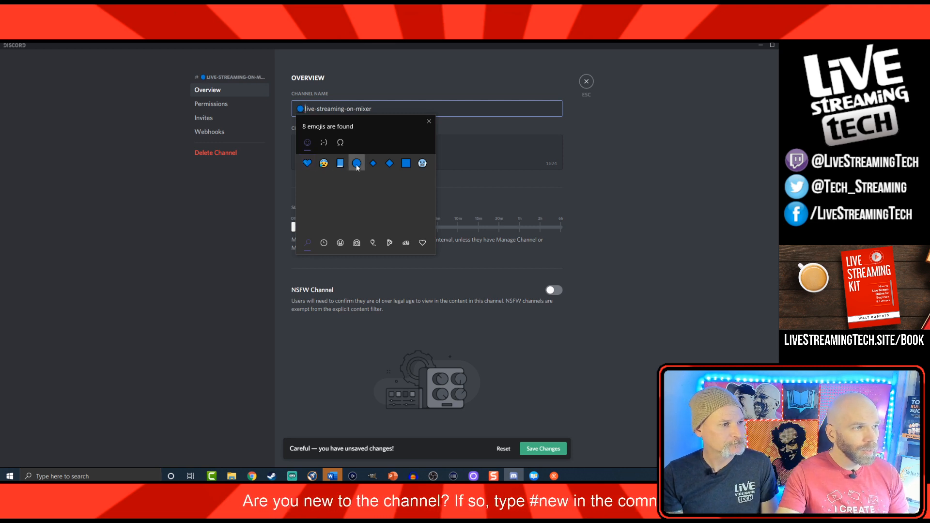
{"action": "left_click", "coordinate": [398, 108]}
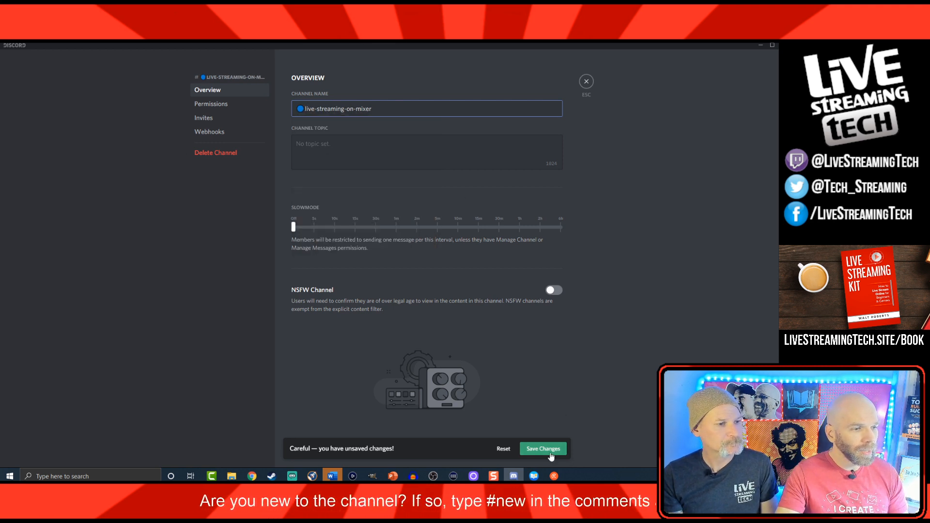
{"action": "left_click", "coordinate": [550, 453]}
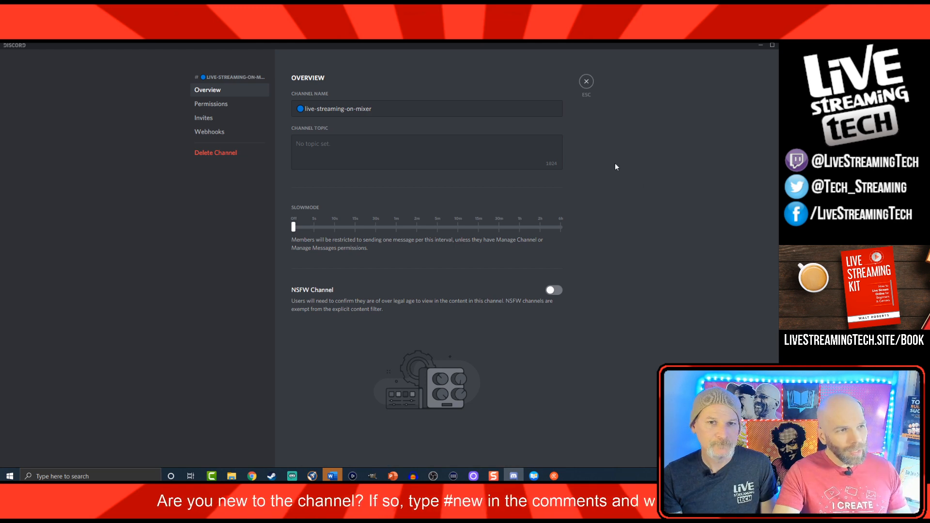
{"action": "left_click", "coordinate": [587, 82]}
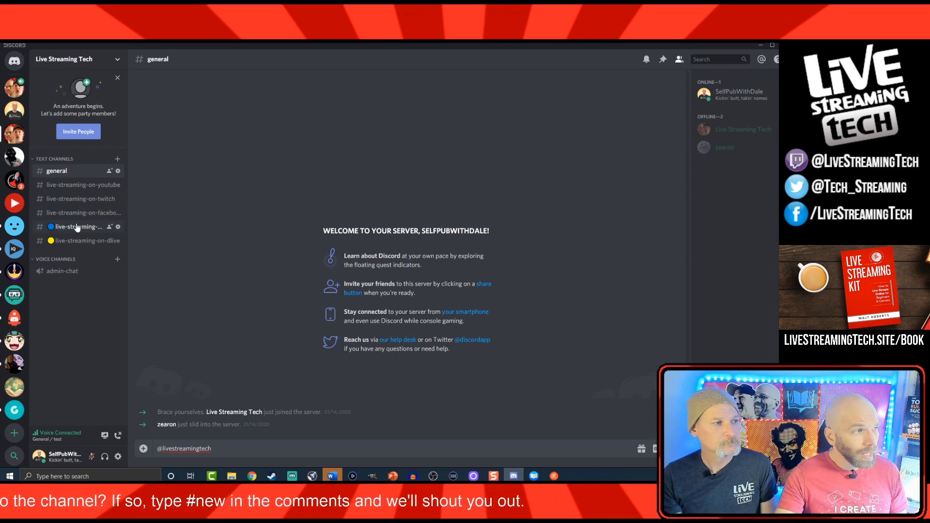
Create a private text channel named admin under Text Channels, giving the admin role access.
{"action": "left_click", "coordinate": [116, 160]}
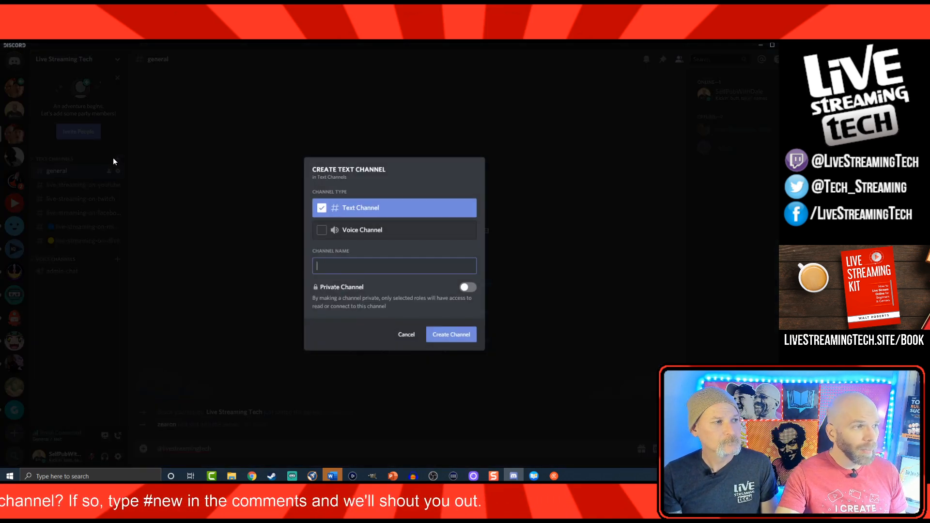
{"action": "type", "text": "admin"}
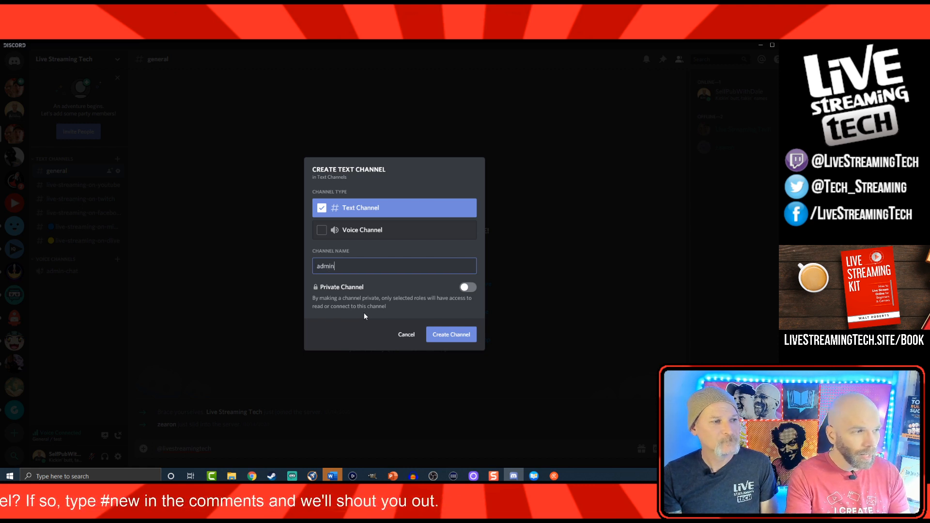
{"action": "left_click", "coordinate": [468, 287]}
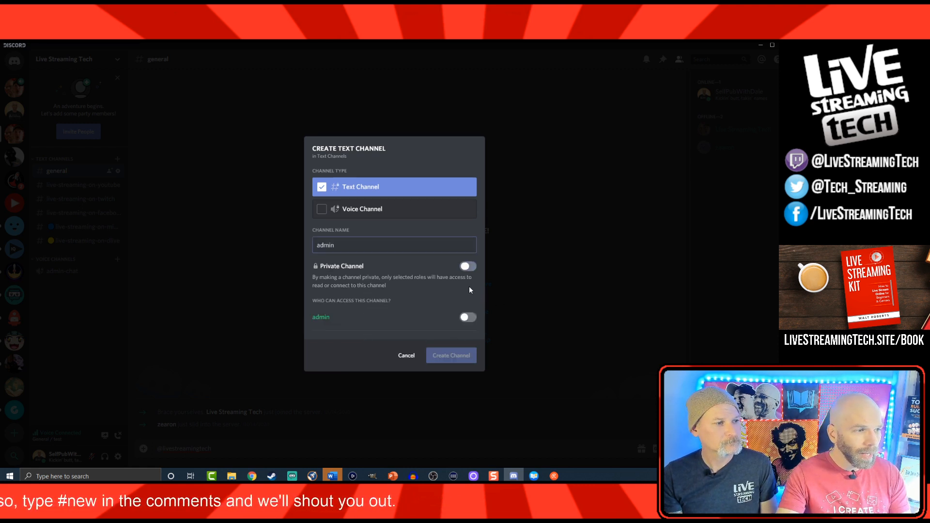
{"action": "left_click", "coordinate": [468, 318]}
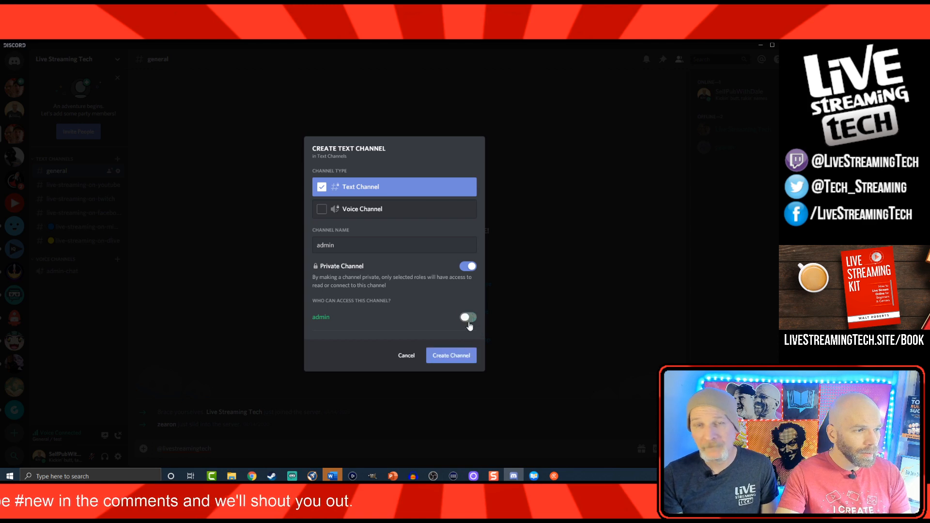
{"action": "left_click", "coordinate": [465, 359]}
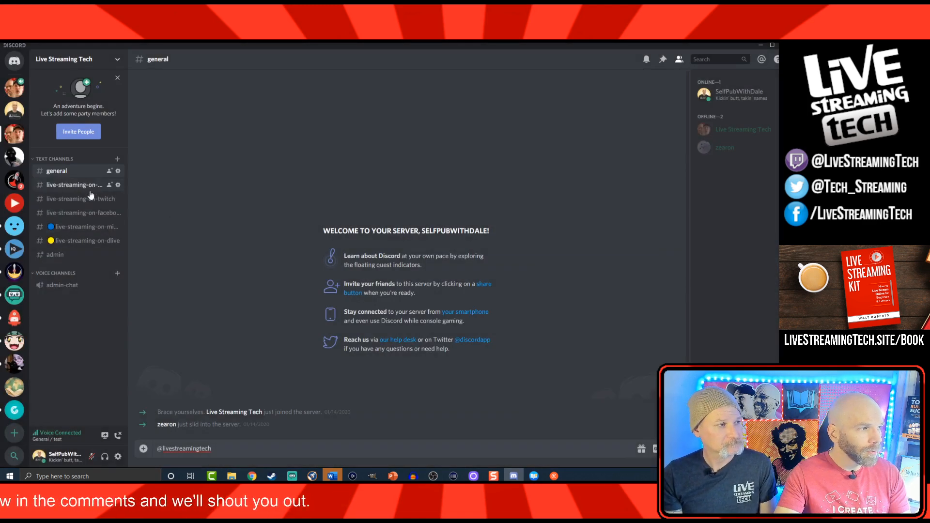
Create a public text channel named moderator under Text Channels.
{"action": "left_click", "coordinate": [116, 159]}
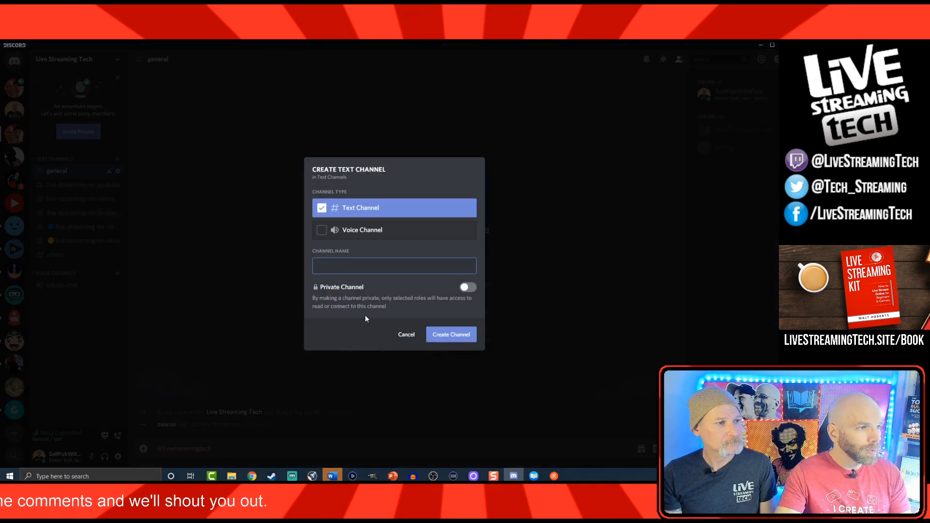
{"action": "type", "text": "moderator"}
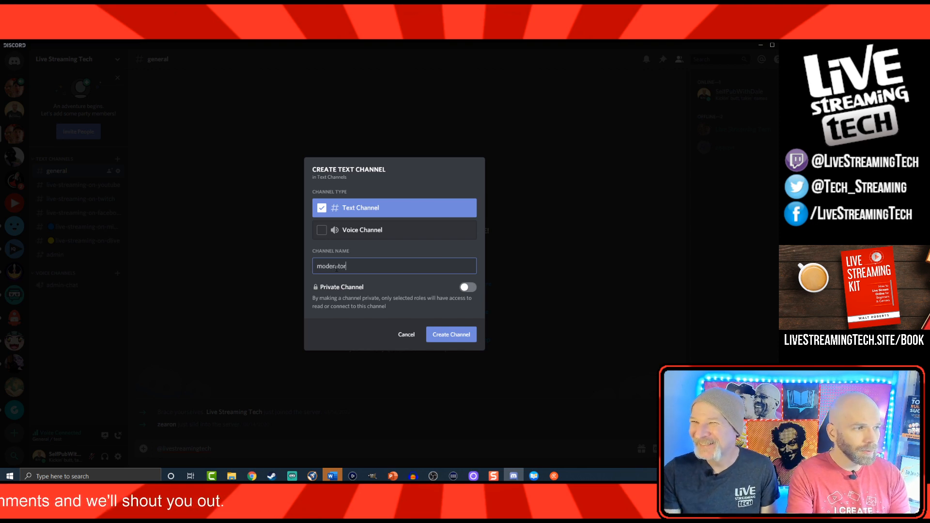
{"action": "left_click", "coordinate": [450, 333]}
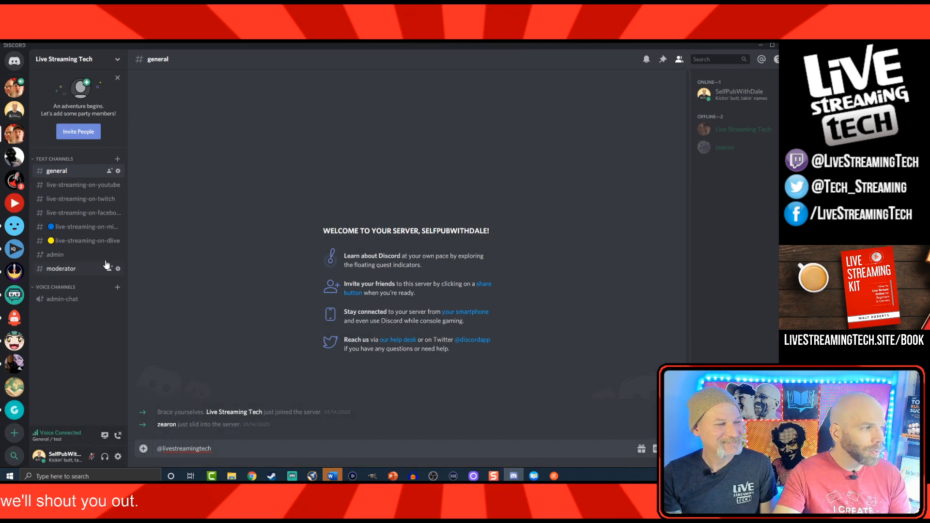
Create two public text channels named welcome and rules under Text Channels.
{"action": "left_click", "coordinate": [117, 160]}
{"action": "type", "text": "welcome"}
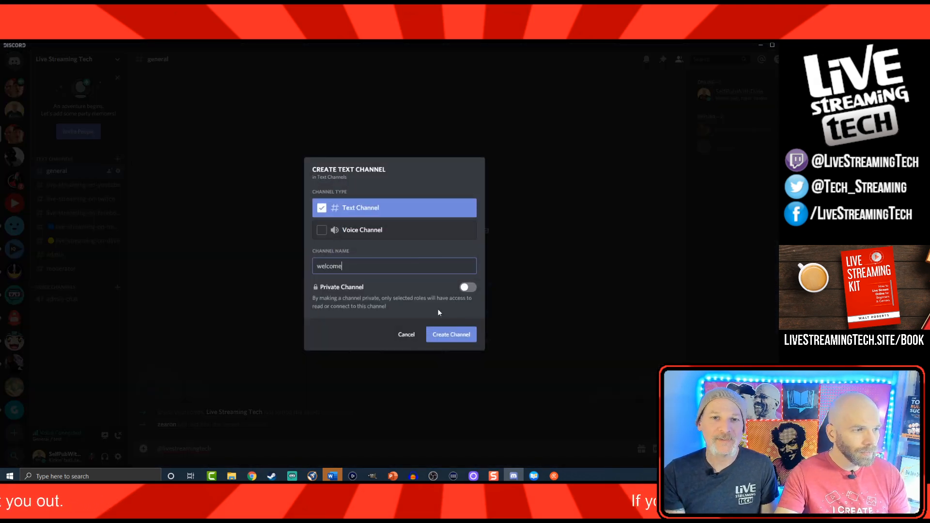
{"action": "left_click", "coordinate": [442, 336]}
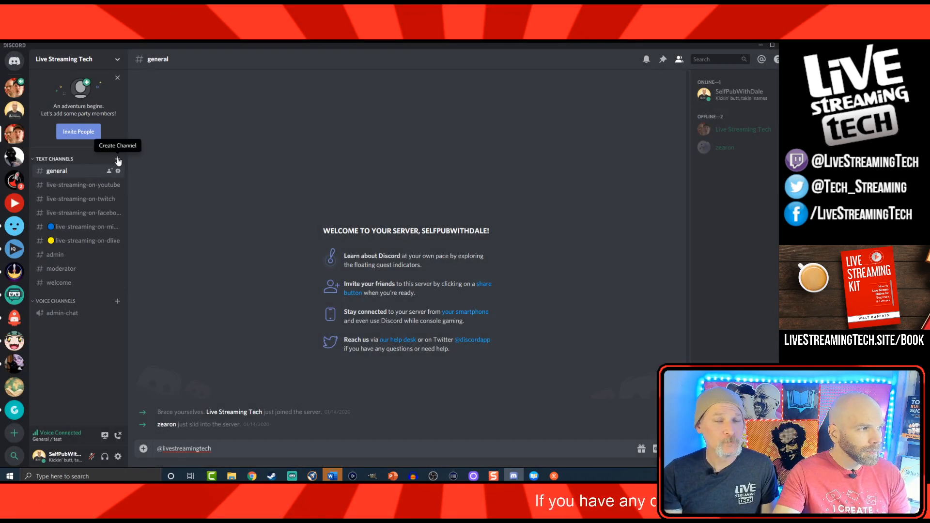
{"action": "left_click", "coordinate": [118, 160]}
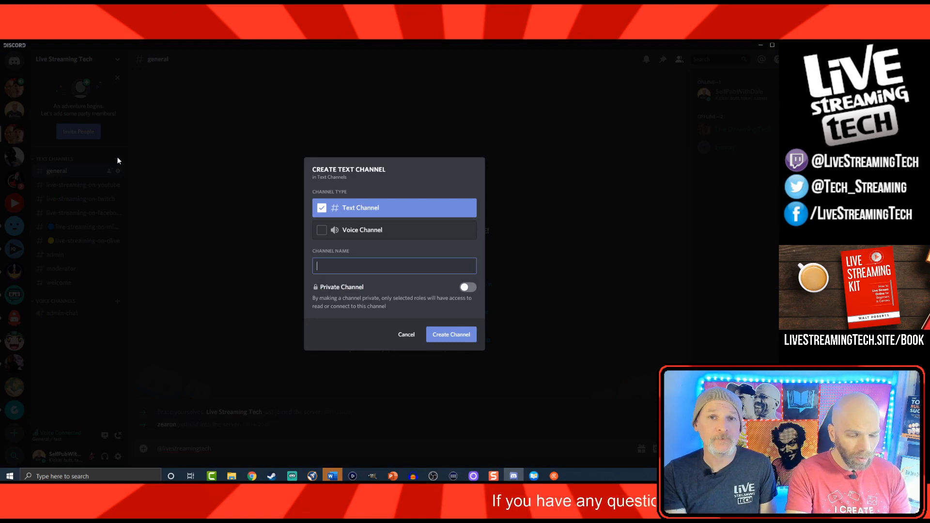
{"action": "type", "text": "rules"}
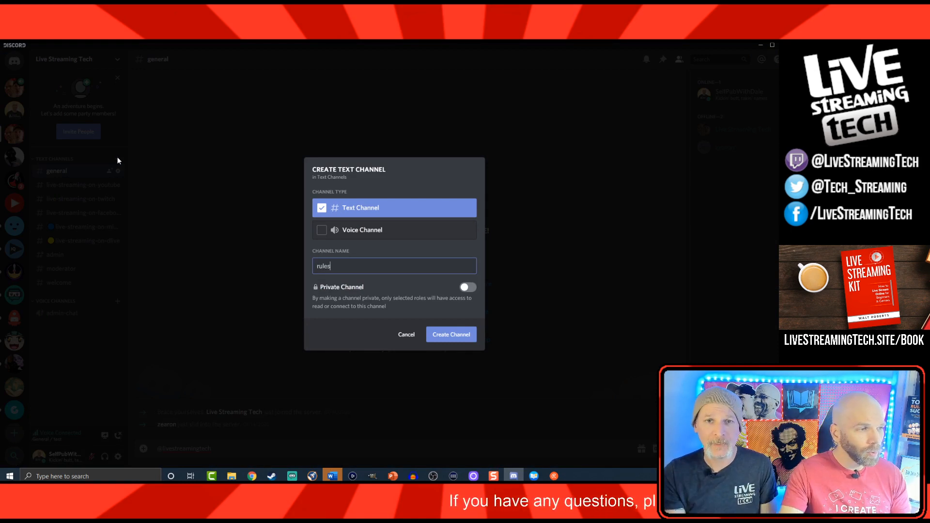
{"action": "left_click", "coordinate": [460, 334]}
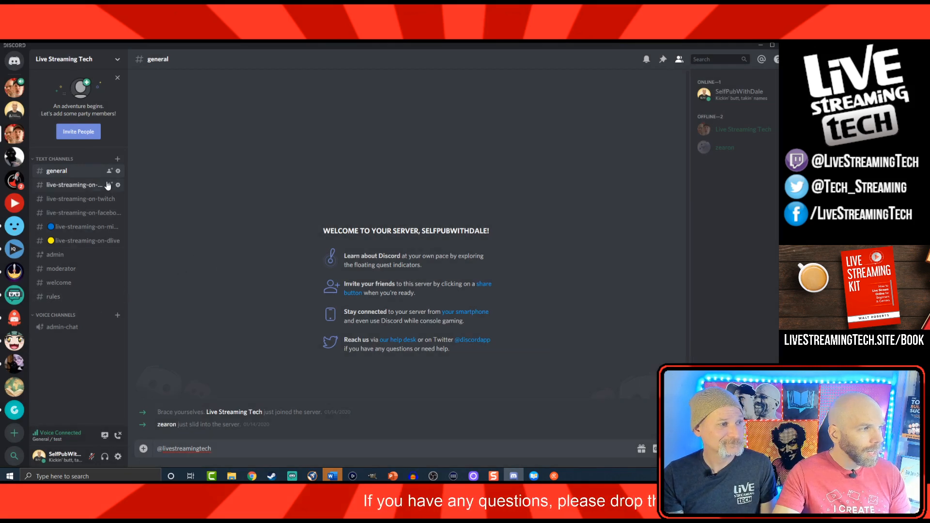
Create two public text channels named livestreaming and videos under Text Channels.
{"action": "left_click", "coordinate": [116, 160]}
{"action": "type", "text": "livestreaming"}
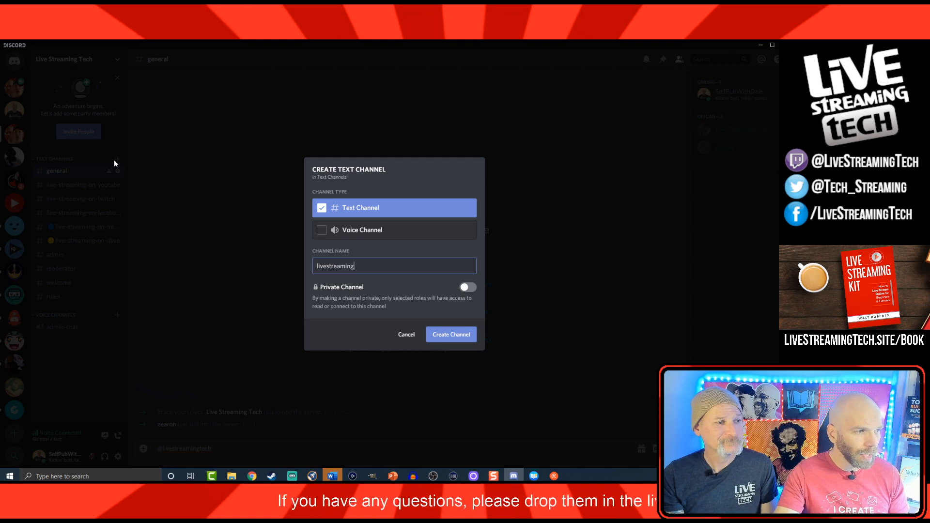
{"action": "left_click", "coordinate": [466, 334]}
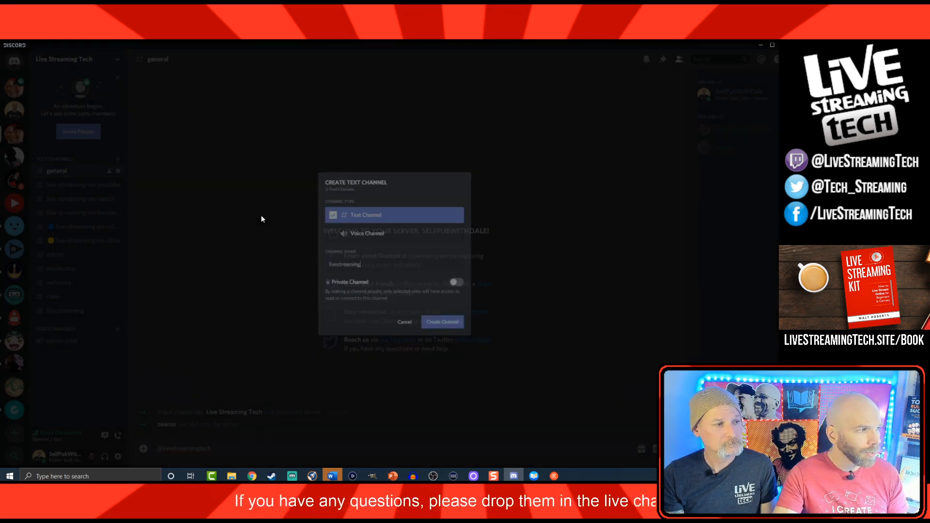
{"action": "left_click", "coordinate": [117, 160]}
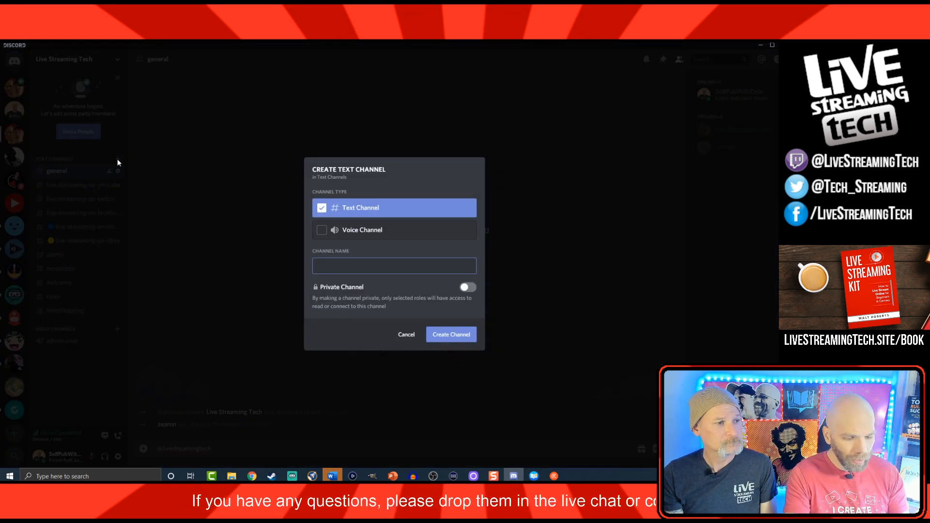
{"action": "type", "text": "videos"}
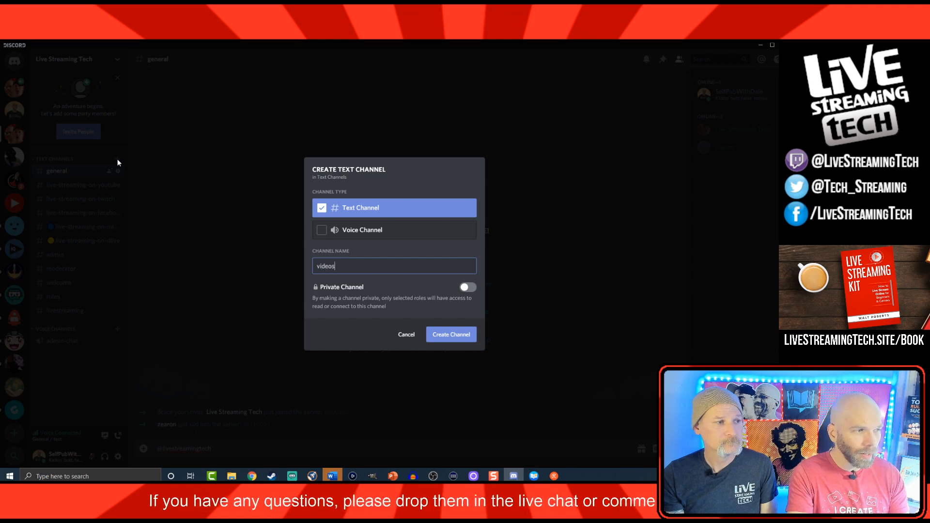
{"action": "left_click", "coordinate": [438, 337]}
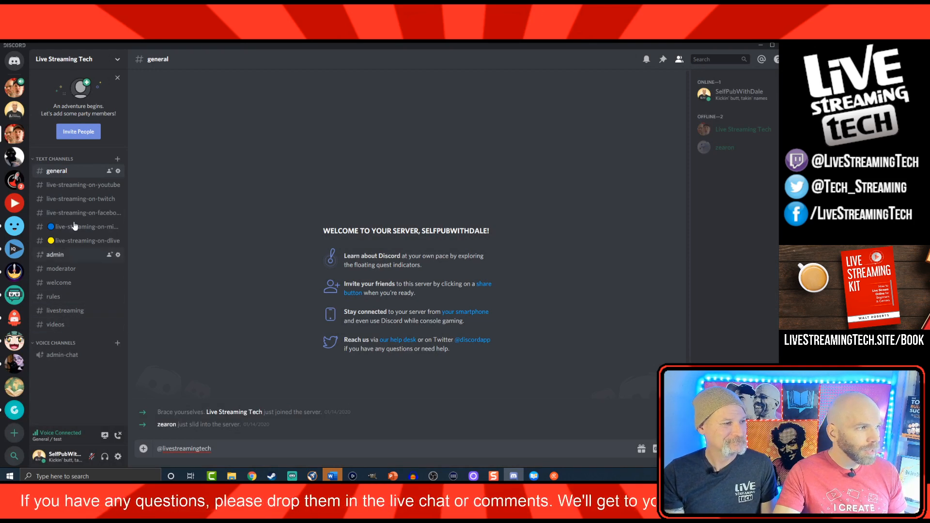
Create a public channel category named Live Streaming Tech on the server.
{"action": "left_click", "coordinate": [118, 61]}
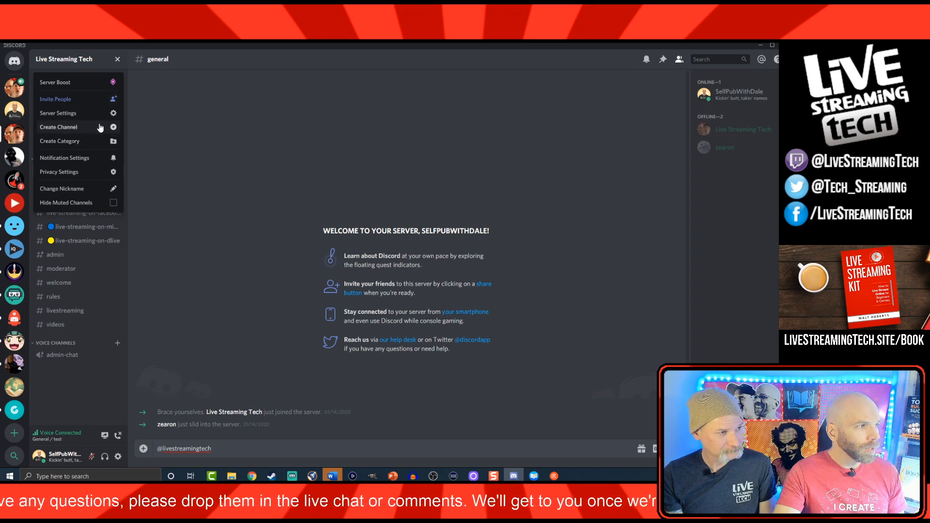
{"action": "left_click", "coordinate": [103, 141]}
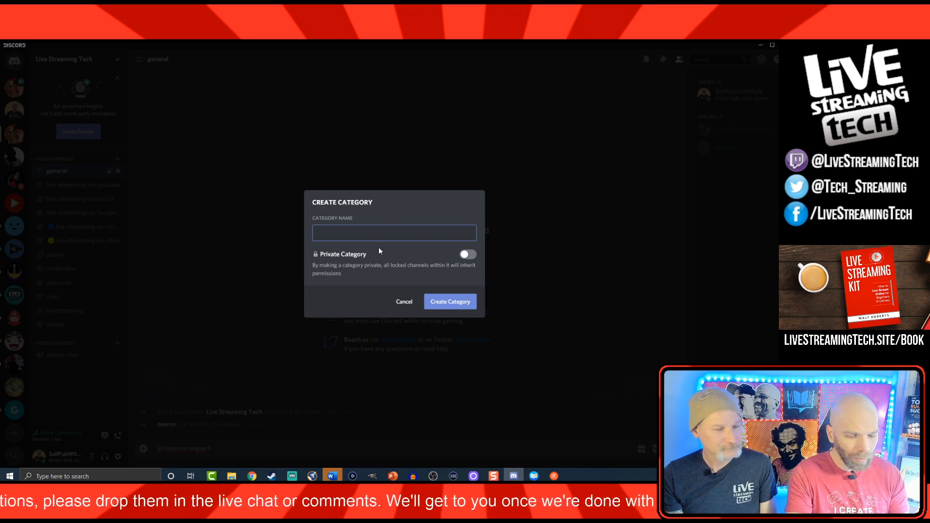
{"action": "type", "text": "Live sTrea"}
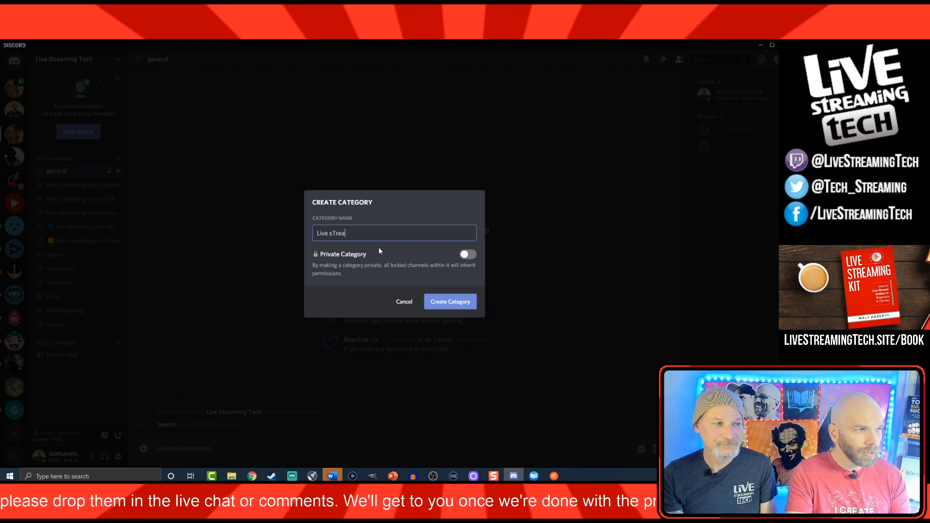
{"action": "key", "text": "BackSpace"}
{"action": "key", "text": "BackSpace"}
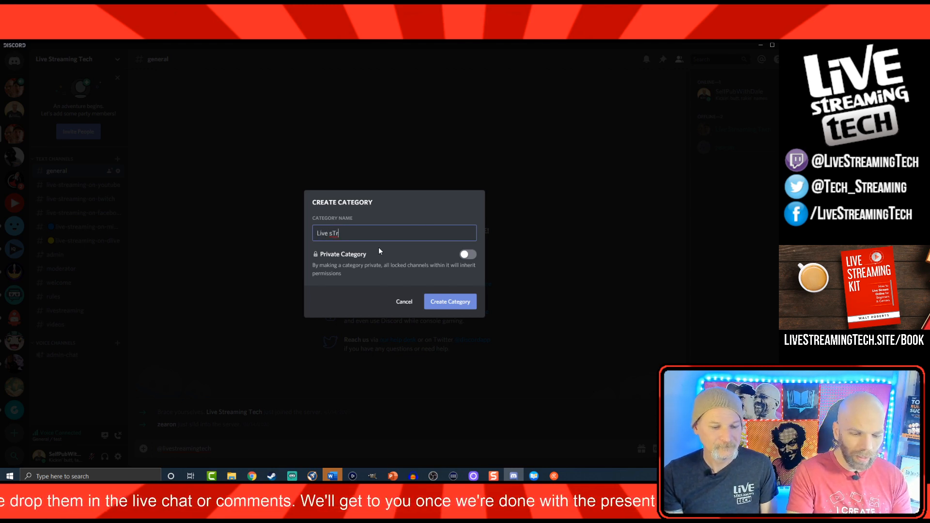
{"action": "key", "text": "BackSpace"}
{"action": "key", "text": "BackSpace"}
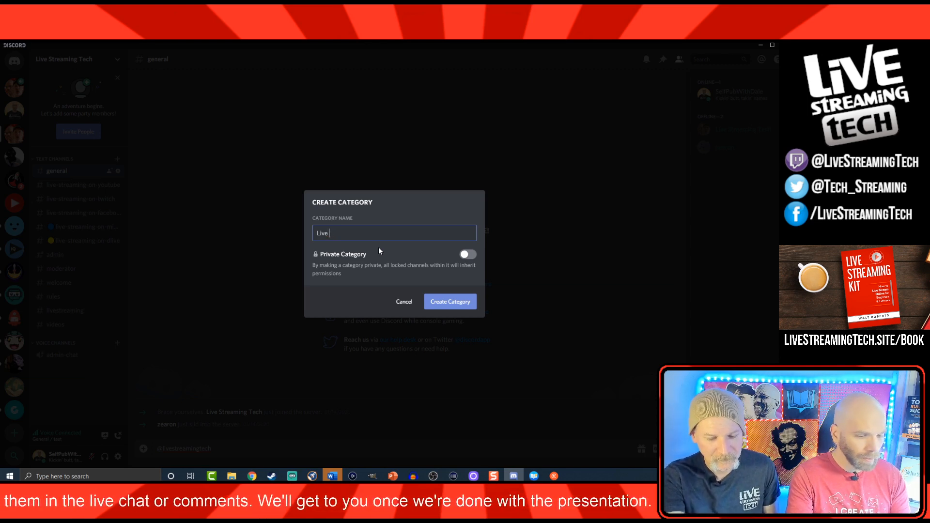
{"action": "type", "text": "Streaming Tech"}
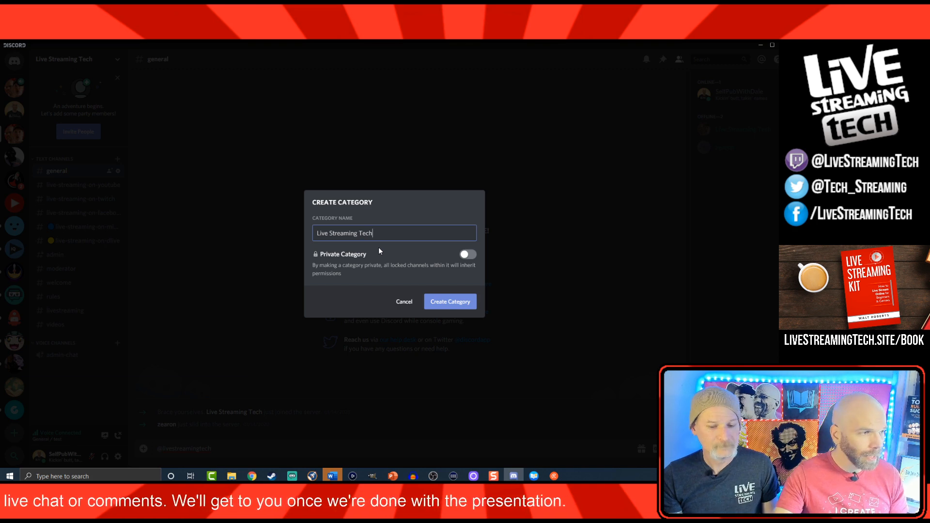
{"action": "left_click", "coordinate": [456, 304]}
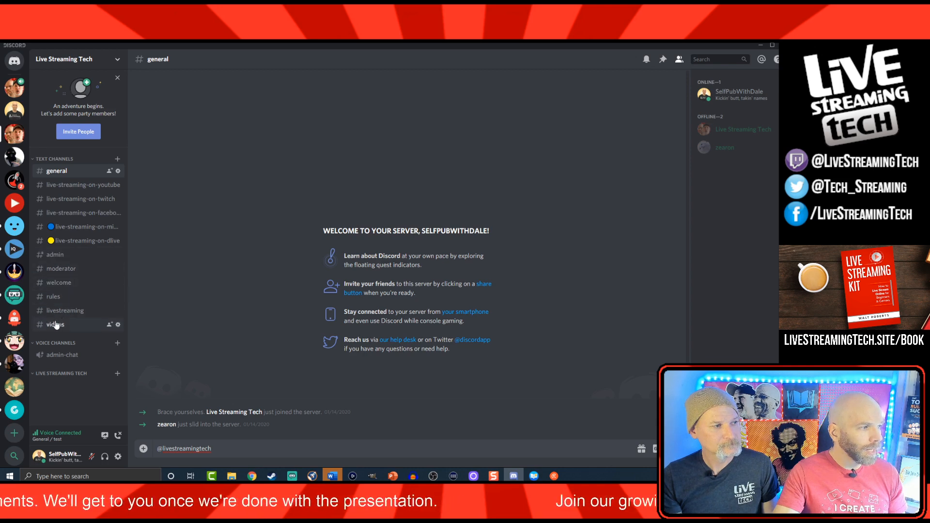
Move the videos and livestreaming channels into the Live Streaming Tech category.
{"action": "left_click_drag", "start_coordinate": [56, 325], "coordinate": [55, 376]}
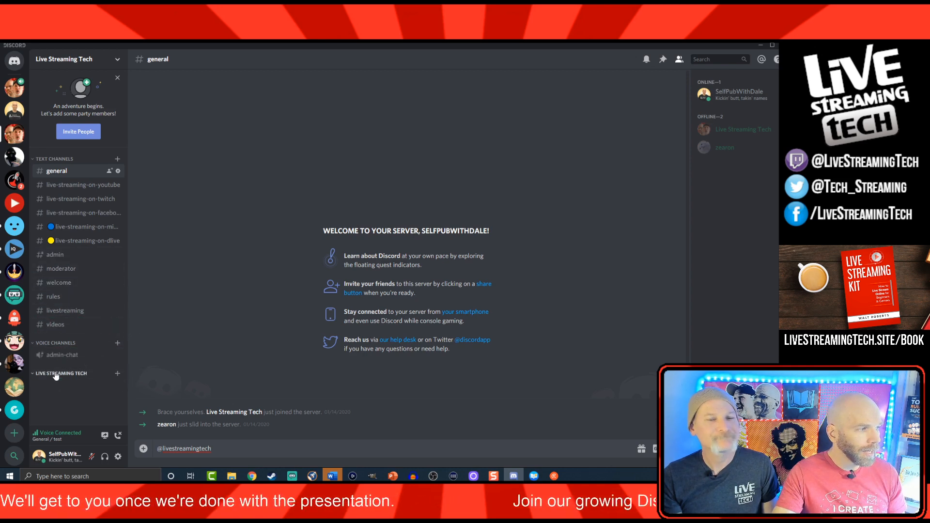
{"action": "left_click_drag", "start_coordinate": [72, 311], "coordinate": [54, 376]}
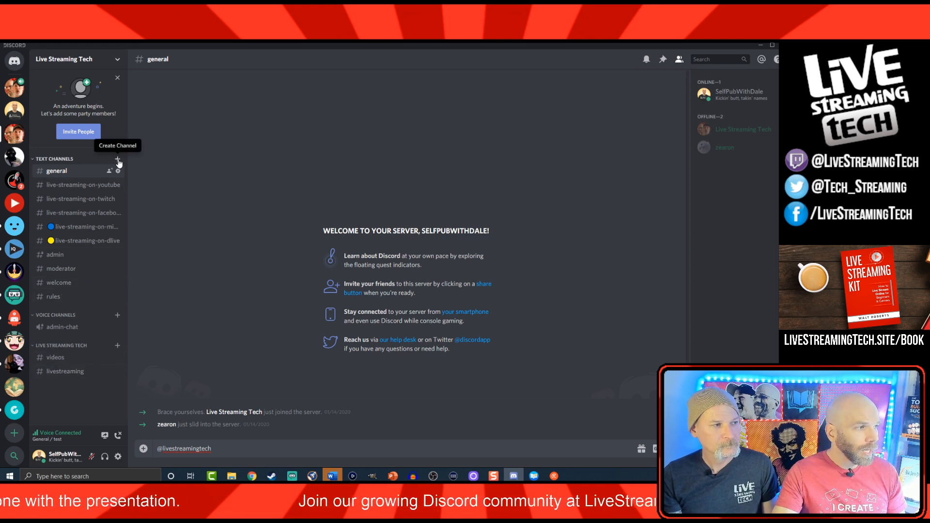
Create a public channel category named General on the server.
{"action": "left_click", "coordinate": [118, 60]}
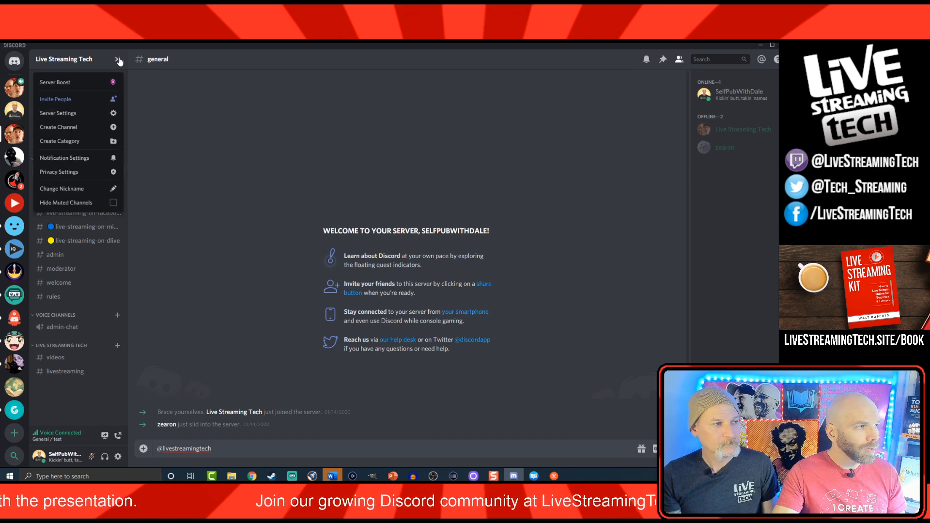
{"action": "left_click", "coordinate": [110, 142]}
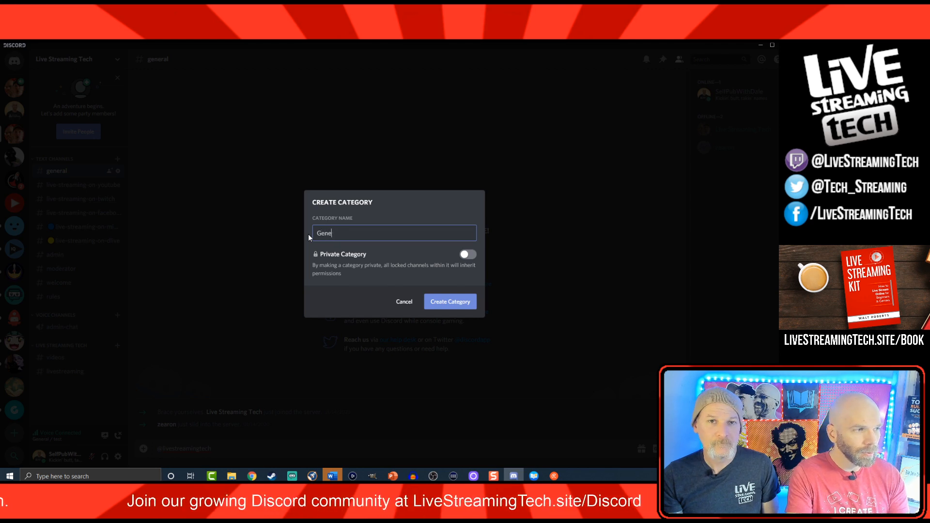
{"action": "left_click", "coordinate": [453, 303]}
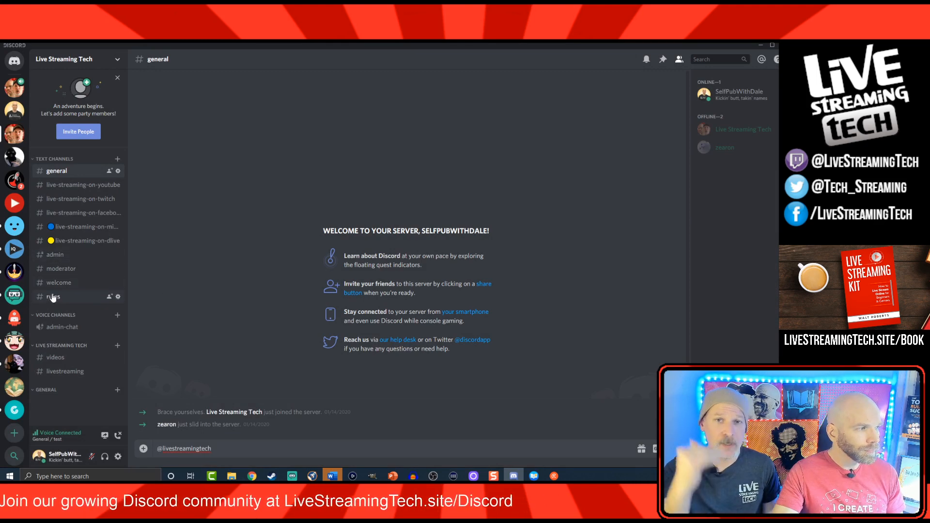
Move the rules and welcome channels into the General category and place that category above Text Channels.
{"action": "left_click_drag", "start_coordinate": [53, 297], "coordinate": [54, 393]}
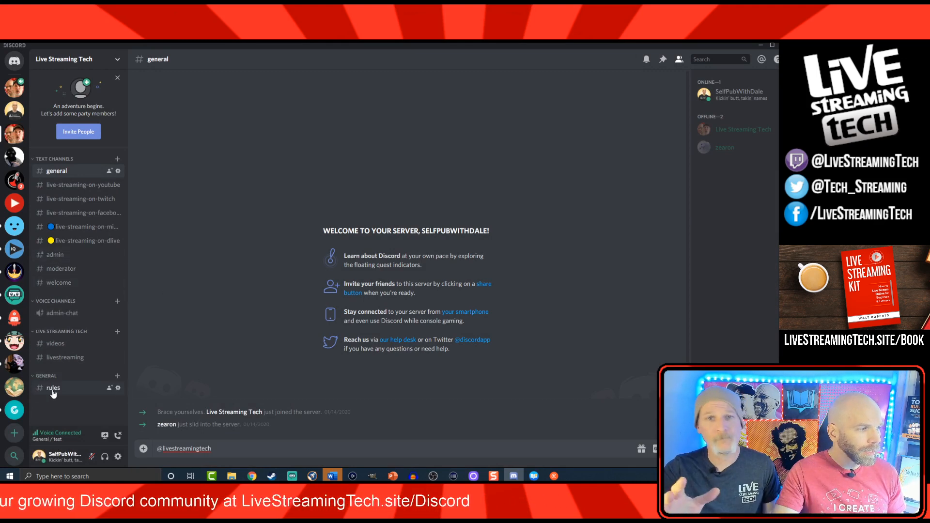
{"action": "left_click_drag", "start_coordinate": [58, 282], "coordinate": [64, 386]}
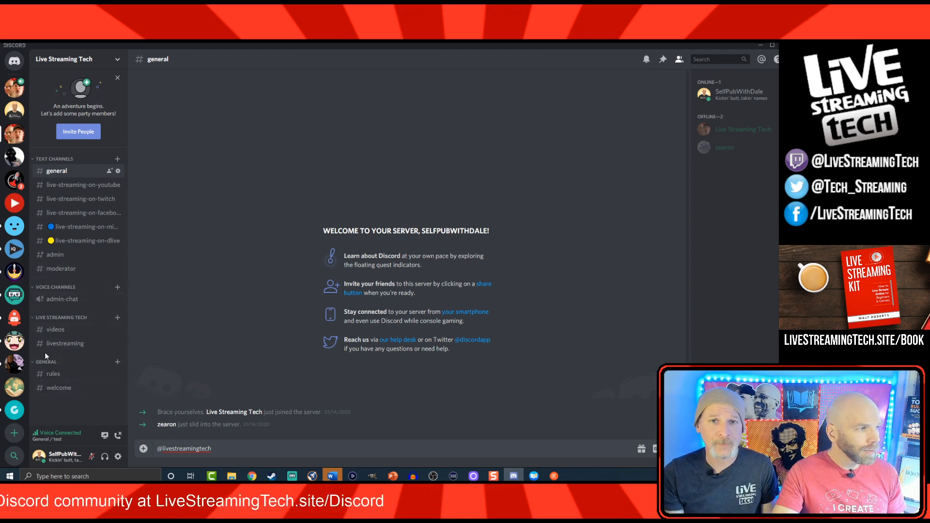
{"action": "left_click_drag", "start_coordinate": [46, 362], "coordinate": [48, 160]}
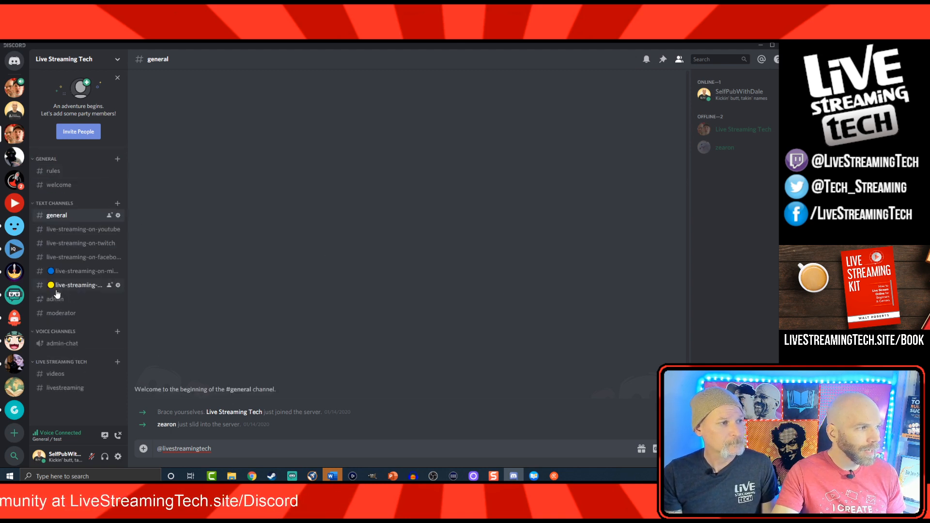
{"action": "left_click", "coordinate": [49, 172]}
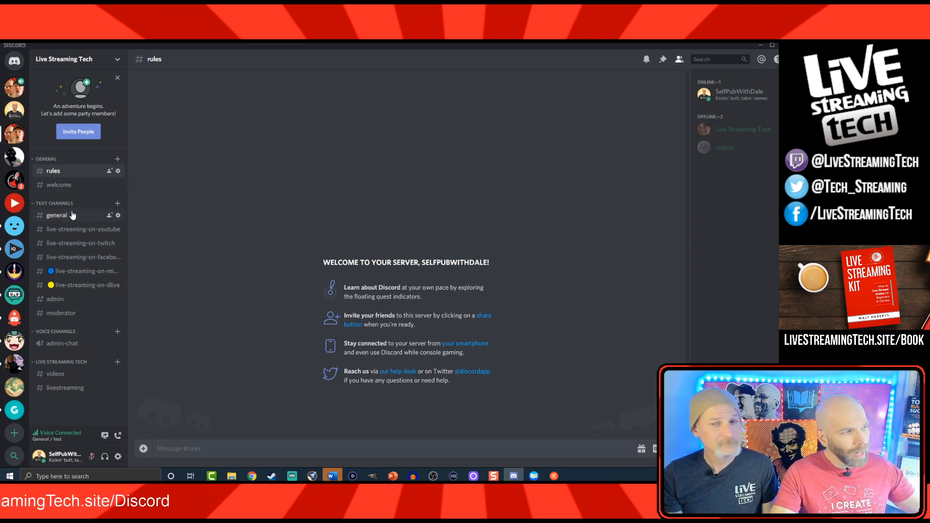
Put a face emoji in front of the general text channel's name and save the change.
{"action": "left_click", "coordinate": [118, 215]}
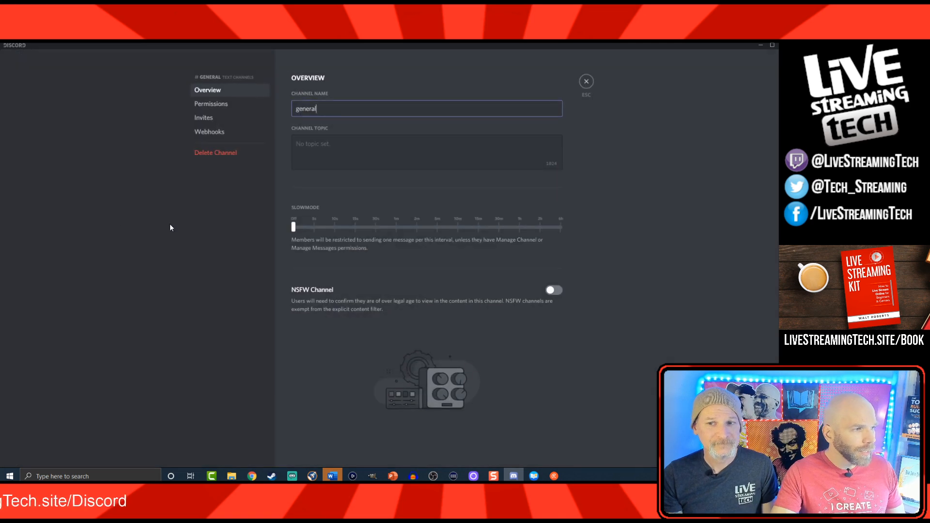
{"action": "key", "text": "super+period"}
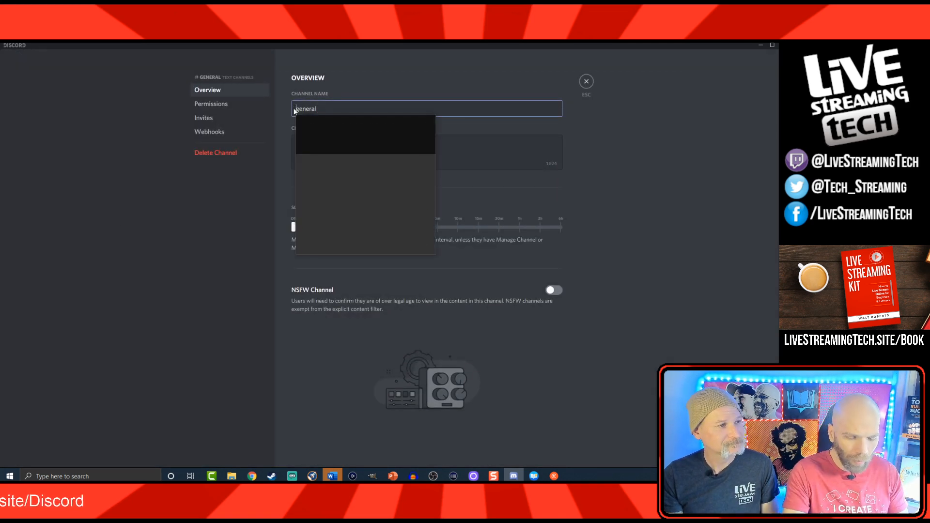
{"action": "left_click", "coordinate": [373, 163]}
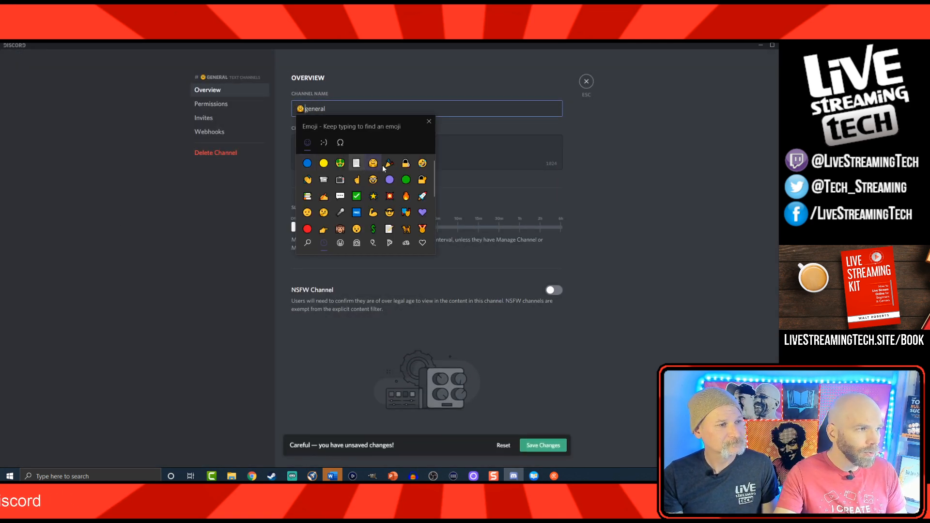
{"action": "key", "text": "Escape"}
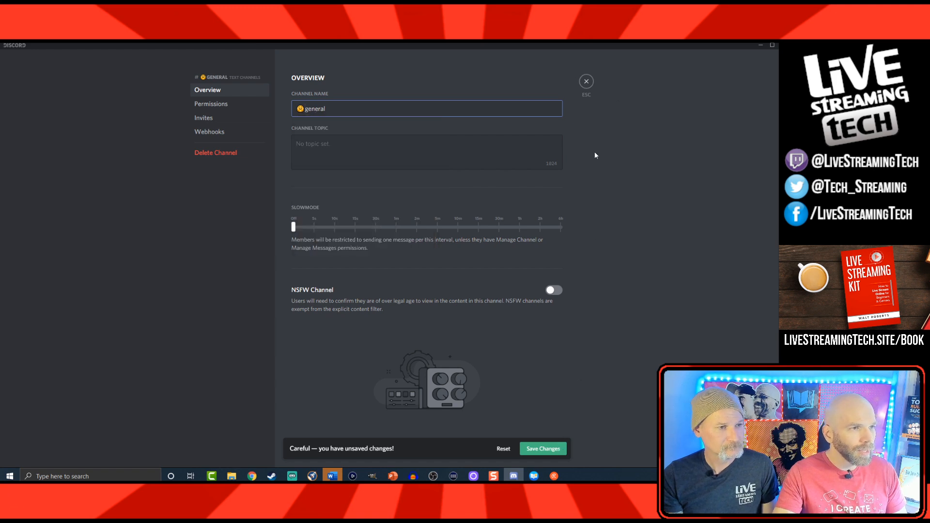
{"action": "left_click", "coordinate": [543, 449]}
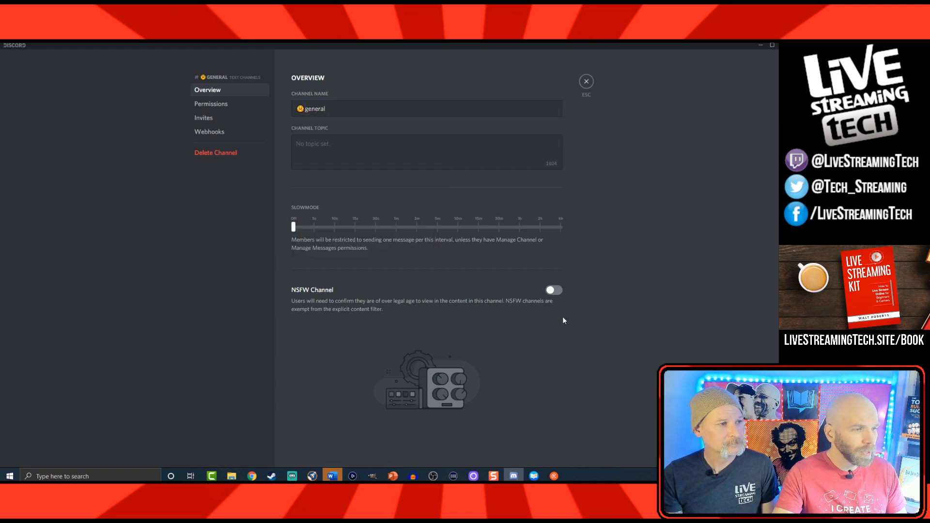
{"action": "left_click", "coordinate": [586, 81]}
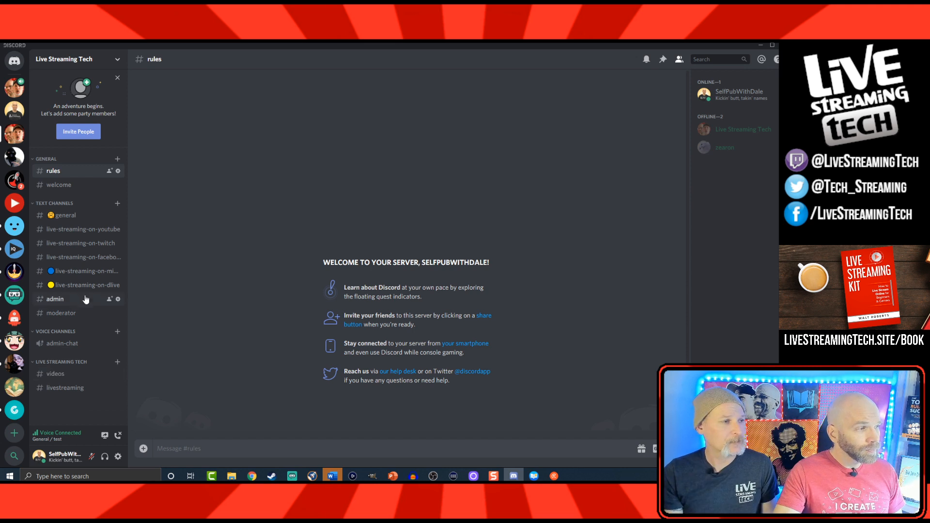
Open the admin channel and remove the admin role from the last offline member in its member list.
{"action": "left_click", "coordinate": [55, 299]}
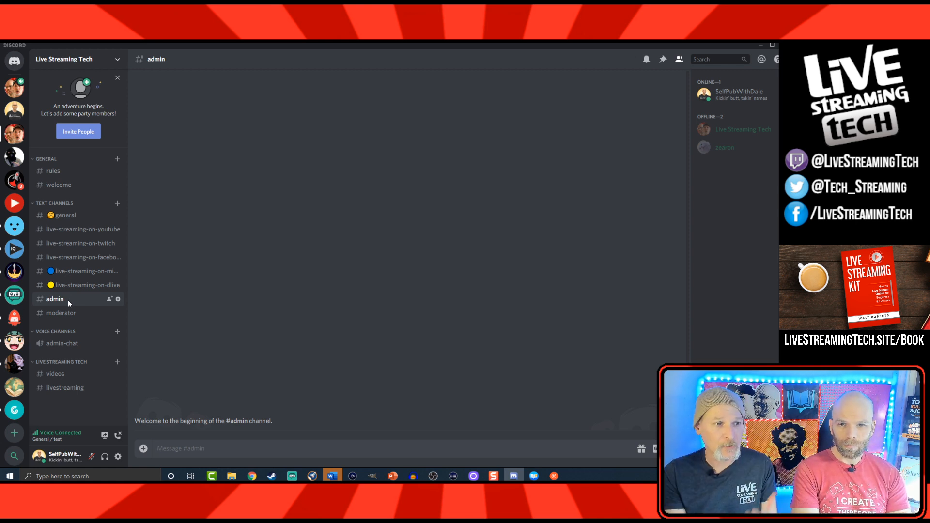
{"action": "left_click", "coordinate": [727, 145]}
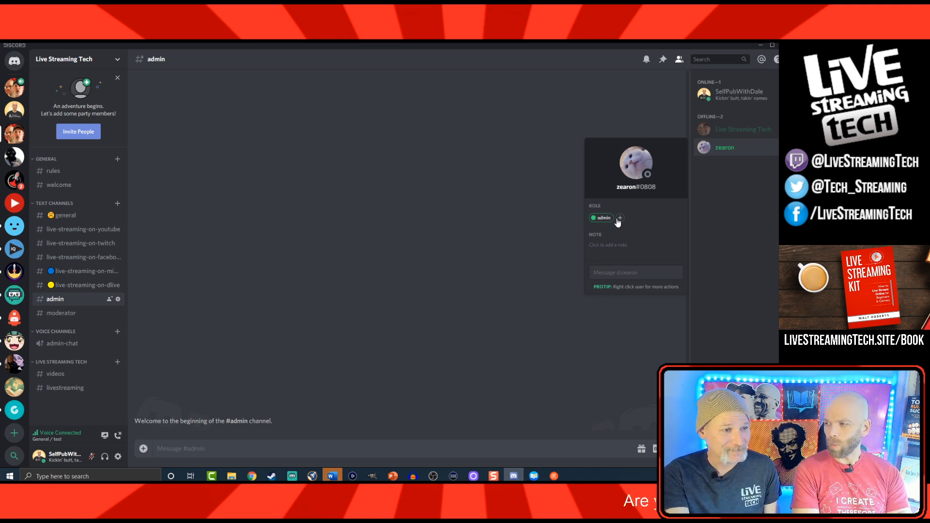
{"action": "left_click", "coordinate": [620, 218]}
{"action": "left_click", "coordinate": [597, 220]}
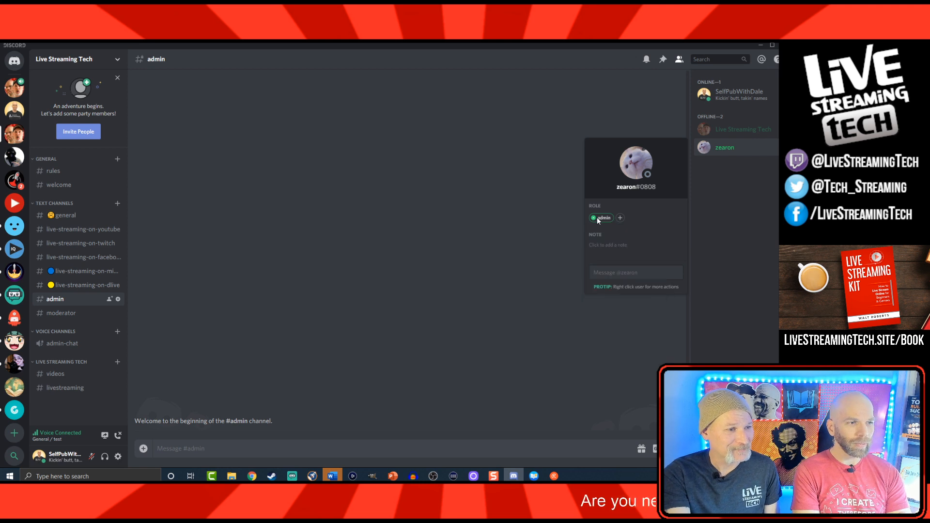
{"action": "left_click", "coordinate": [594, 218]}
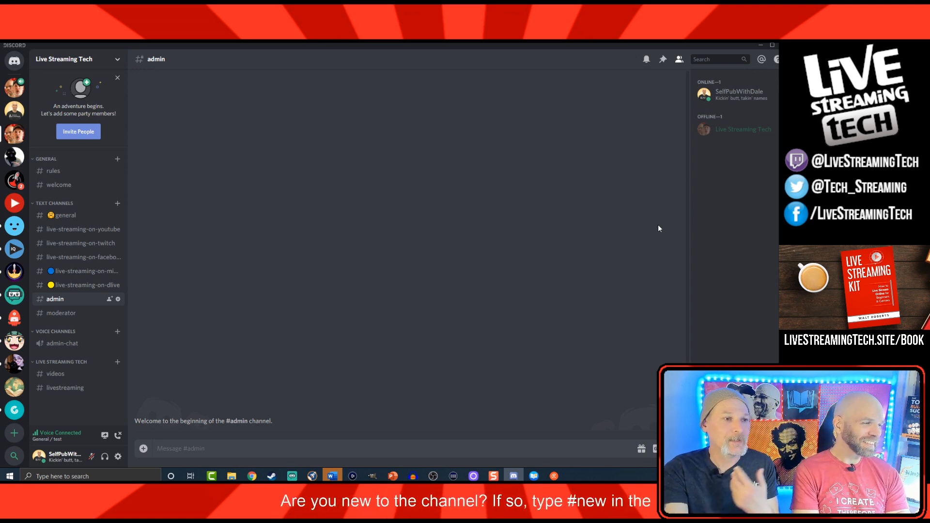
Check which additional roles can be assigned to the Live Streaming Tech member.
{"action": "left_click", "coordinate": [710, 136]}
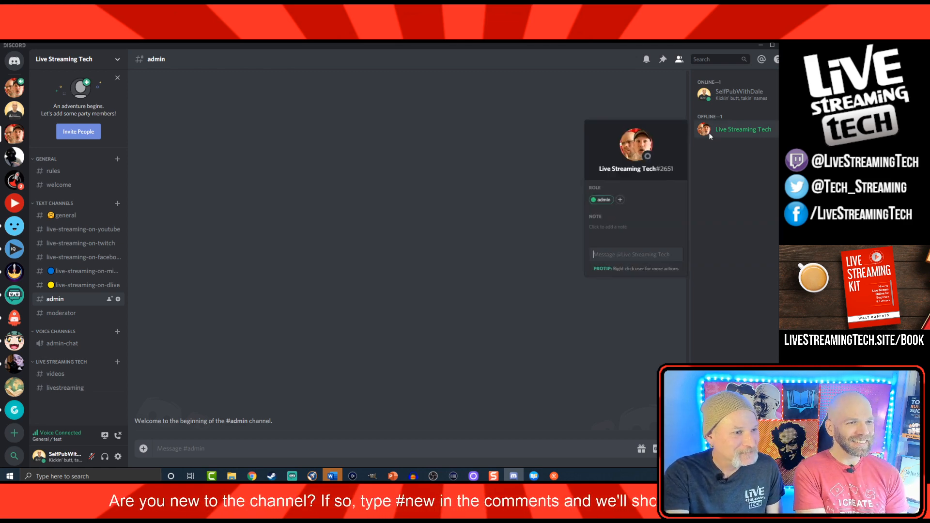
{"action": "left_click", "coordinate": [620, 199]}
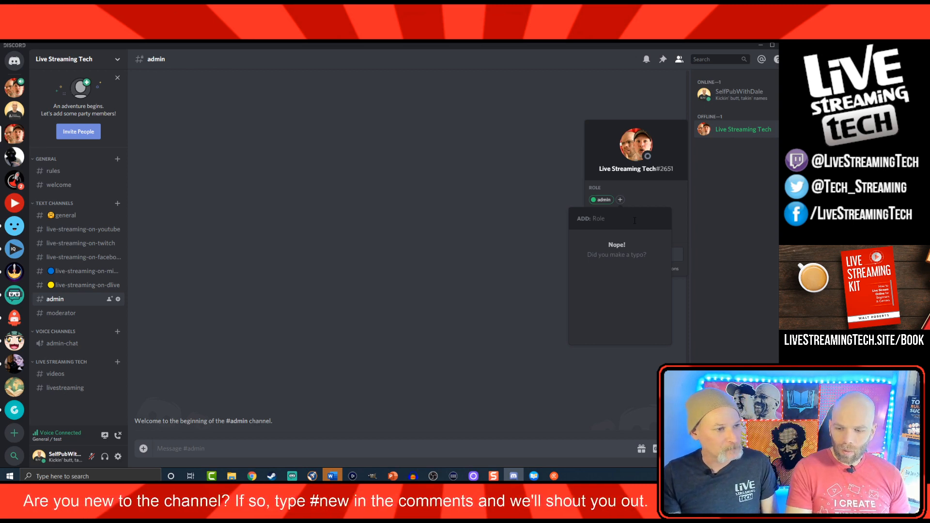
{"action": "left_click", "coordinate": [500, 136]}
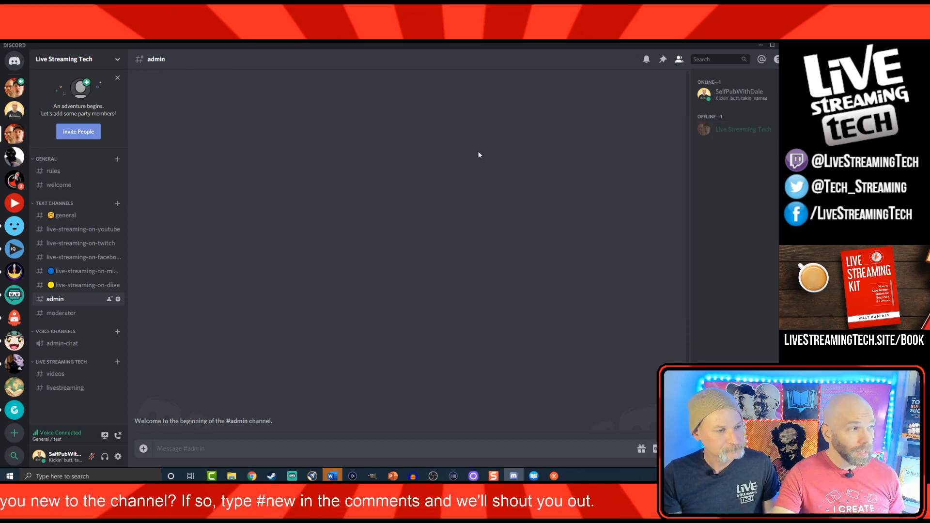
Open the server's role settings and examine the admin role's display options and permissions.
{"action": "left_click", "coordinate": [117, 62]}
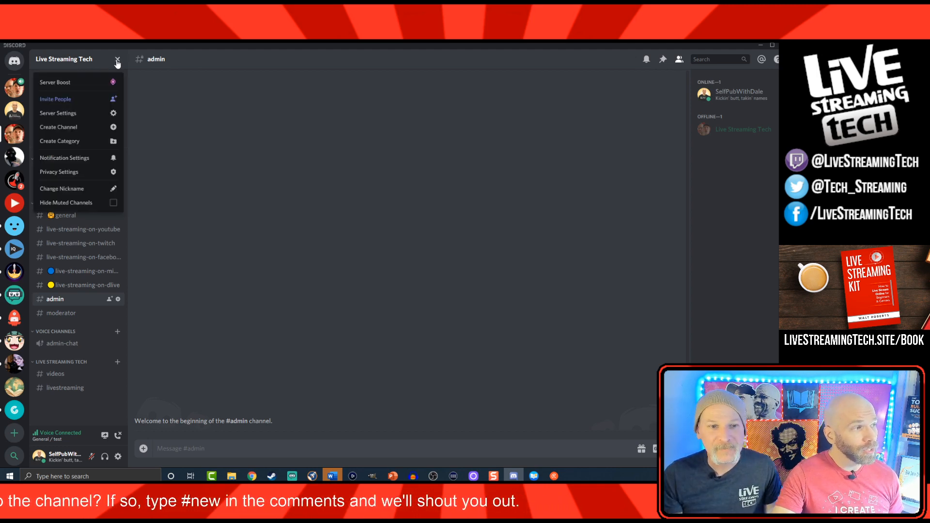
{"action": "left_click", "coordinate": [108, 115]}
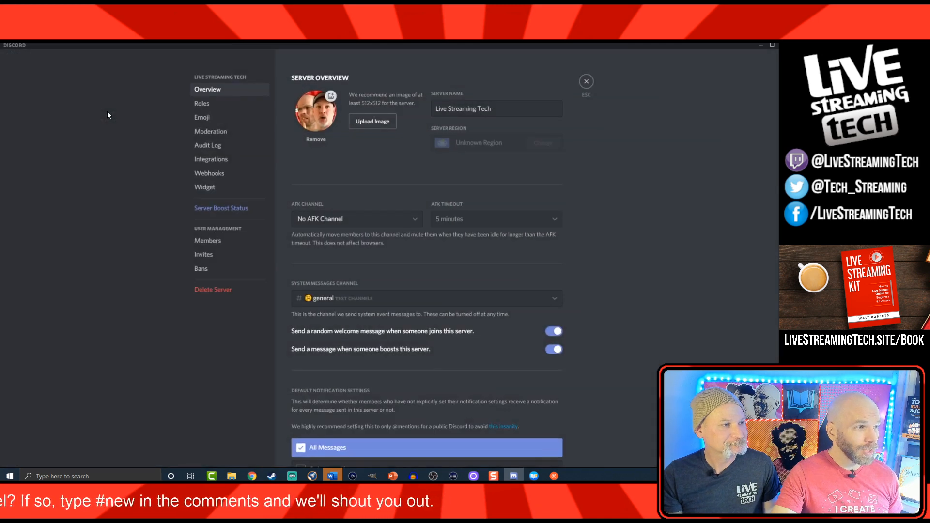
{"action": "left_click", "coordinate": [202, 106]}
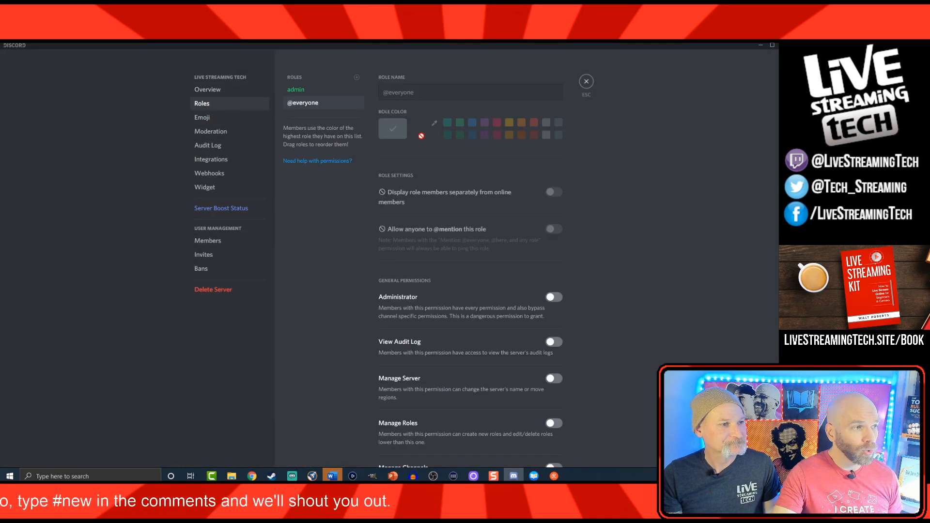
{"action": "left_click", "coordinate": [308, 92]}
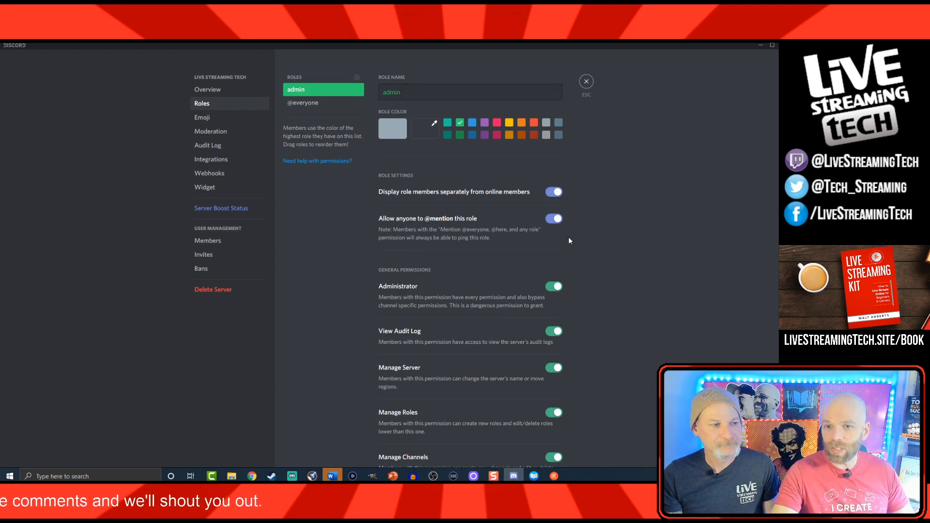
{"action": "scroll", "coordinate": [569, 240], "scroll_direction": "down", "scroll_amount": 5}
{"action": "scroll", "coordinate": [570, 242], "scroll_direction": "down", "scroll_amount": 10}
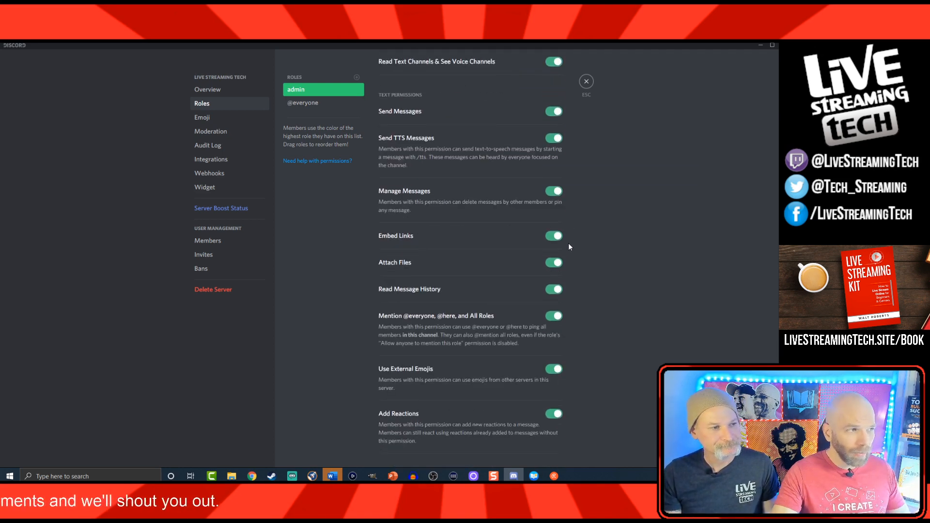
{"action": "scroll", "coordinate": [566, 241], "scroll_direction": "up", "scroll_amount": 8}
{"action": "scroll", "coordinate": [565, 240], "scroll_direction": "up", "scroll_amount": 8}
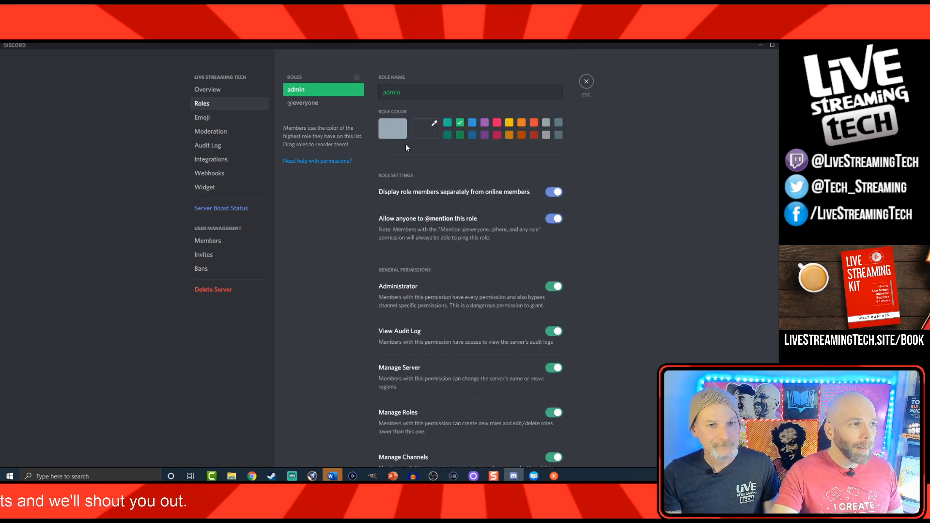
Create a new server role named moderator and give it the bright yellow role color.
{"action": "left_click", "coordinate": [357, 77]}
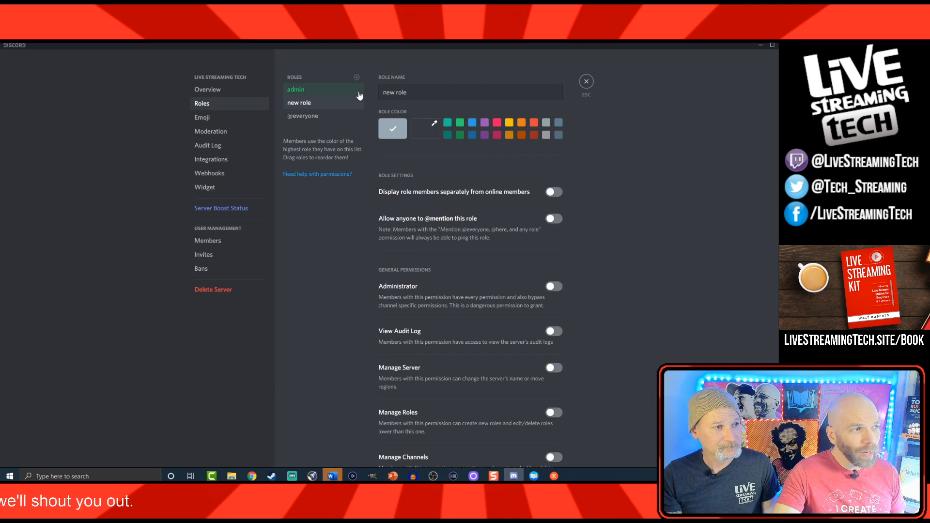
{"action": "triple_click", "coordinate": [417, 92]}
{"action": "type", "text": "mo"}
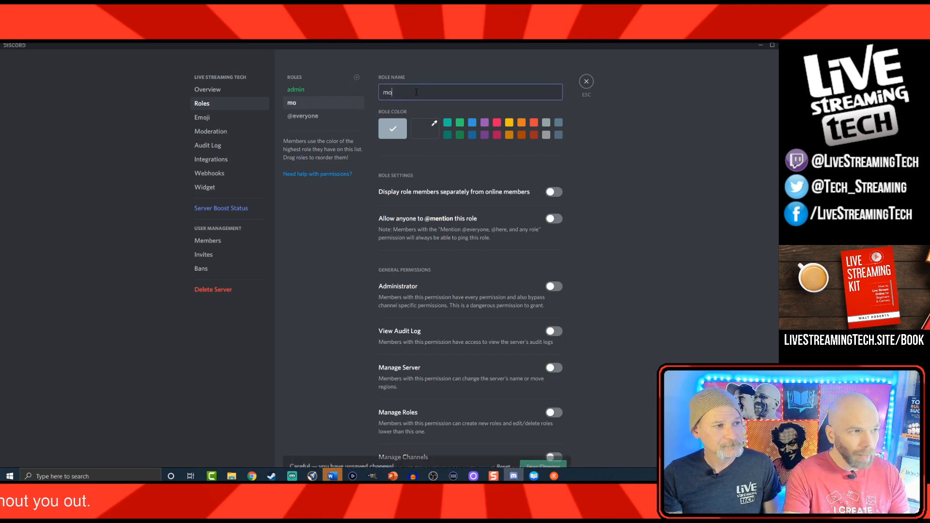
{"action": "type", "text": "derator"}
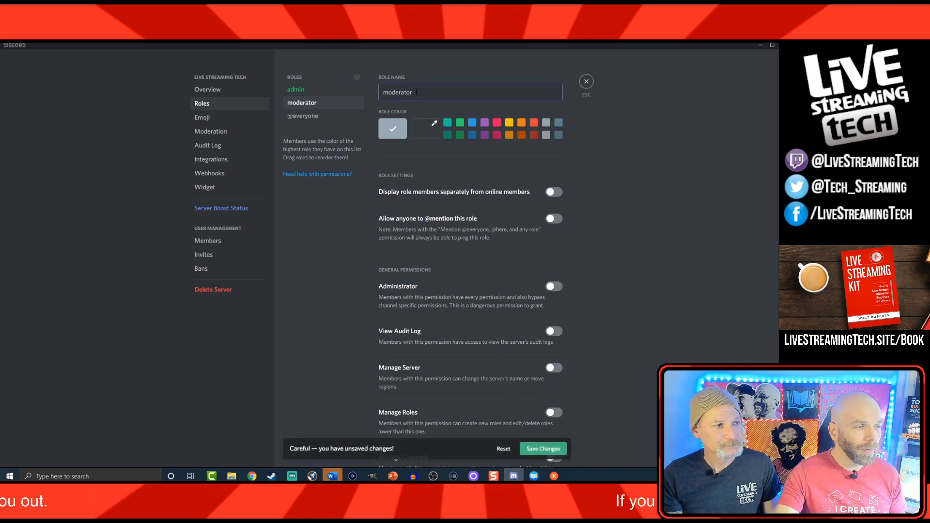
{"action": "left_click", "coordinate": [509, 123]}
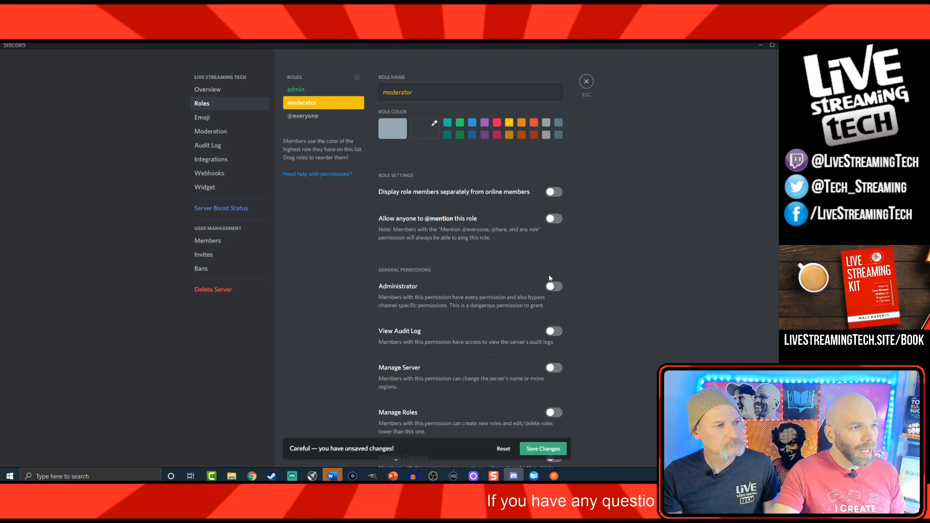
Display moderator members separately from online members and allow anyone to mention the role.
{"action": "left_click", "coordinate": [559, 195]}
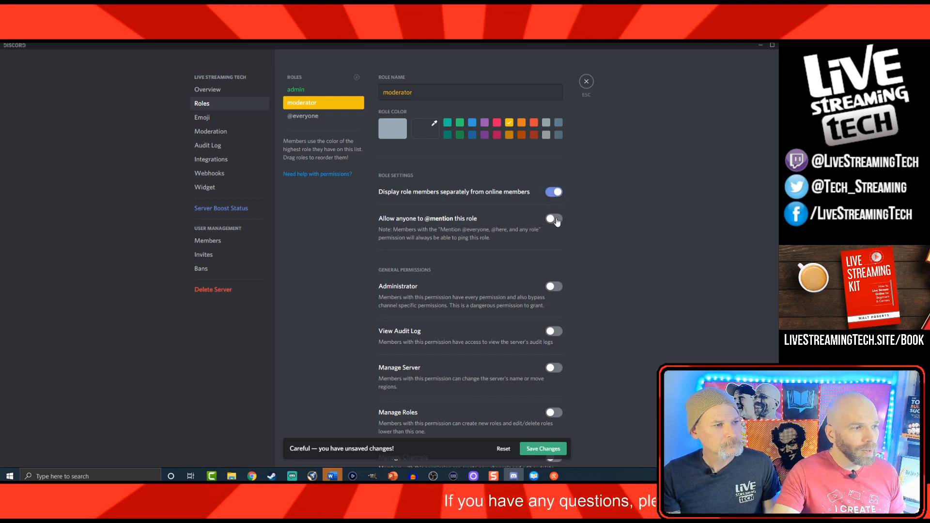
{"action": "scroll", "coordinate": [600, 287], "scroll_direction": "down", "scroll_amount": 1}
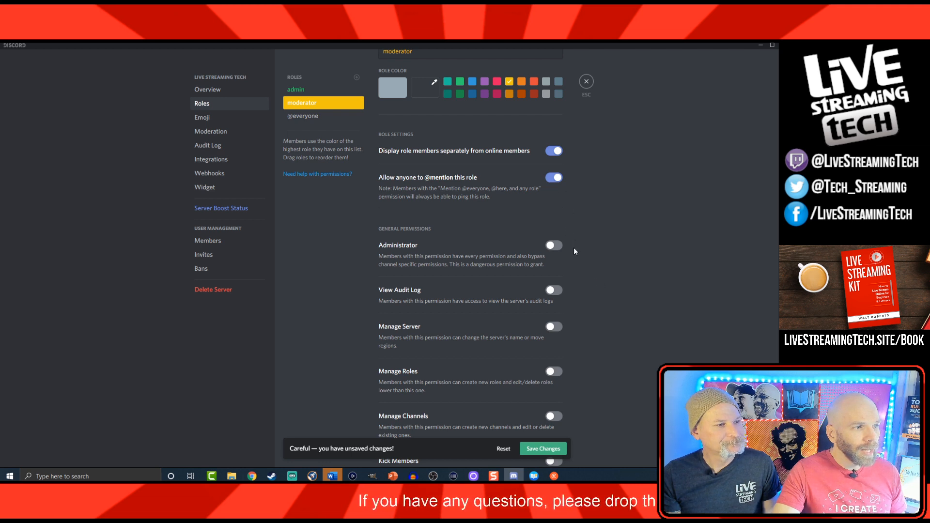
{"action": "scroll", "coordinate": [574, 259], "scroll_direction": "down", "scroll_amount": 1}
Grant the moderator role the Administrator, View Audit Log, Manage Server, Manage Roles, Manage Channels, Kick Members and Ban Members permissions.
{"action": "left_click", "coordinate": [555, 204]}
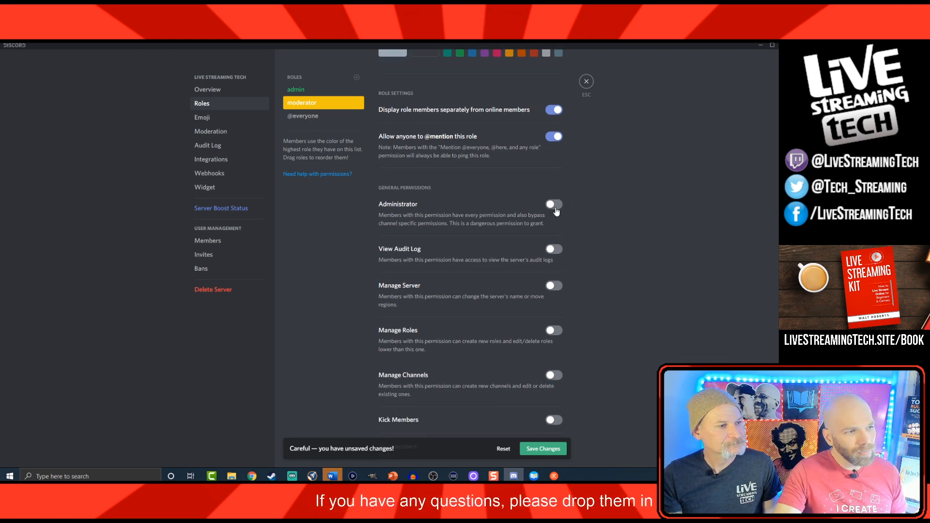
{"action": "left_click", "coordinate": [553, 249]}
{"action": "left_click", "coordinate": [554, 286]}
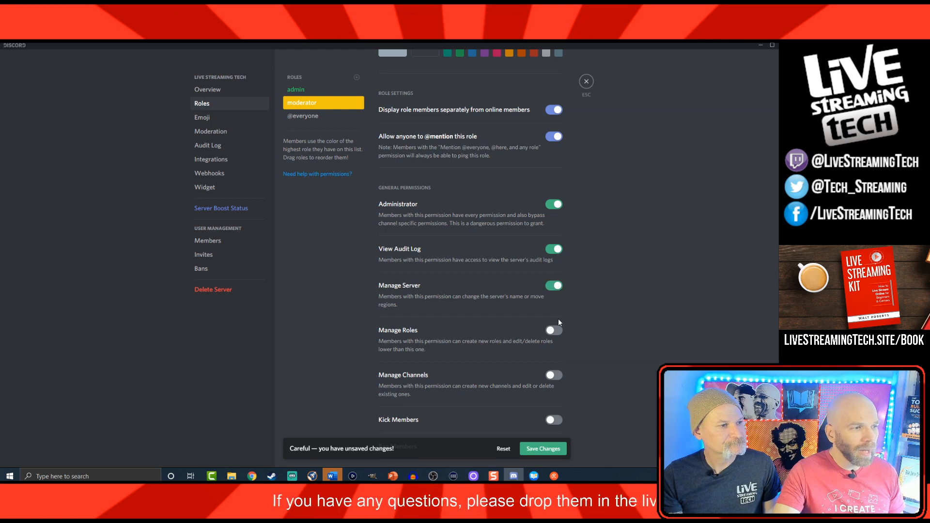
{"action": "left_click", "coordinate": [557, 335]}
{"action": "scroll", "coordinate": [553, 339], "scroll_direction": "down", "scroll_amount": 2}
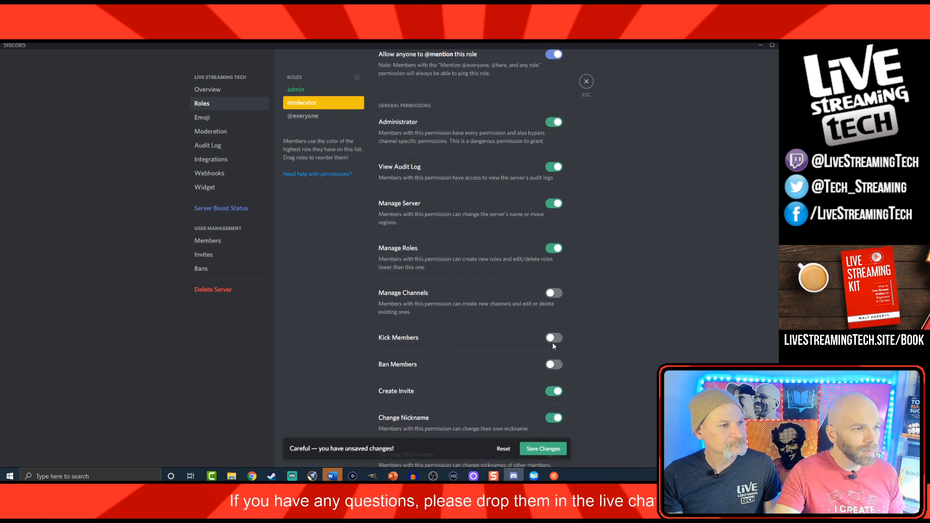
{"action": "left_click", "coordinate": [551, 296]}
{"action": "scroll", "coordinate": [552, 297], "scroll_direction": "down", "scroll_amount": 1}
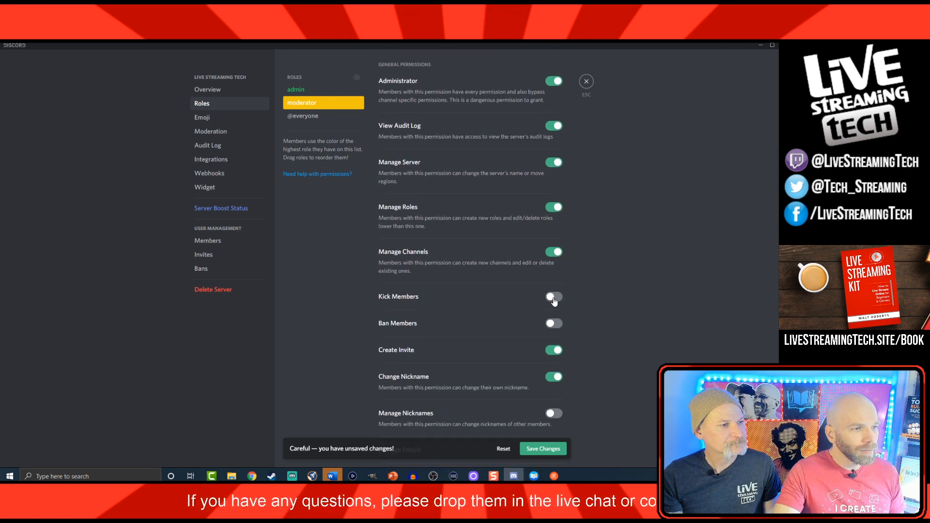
{"action": "left_click", "coordinate": [552, 296]}
{"action": "left_click", "coordinate": [556, 322]}
{"action": "scroll", "coordinate": [562, 339], "scroll_direction": "down", "scroll_amount": 3}
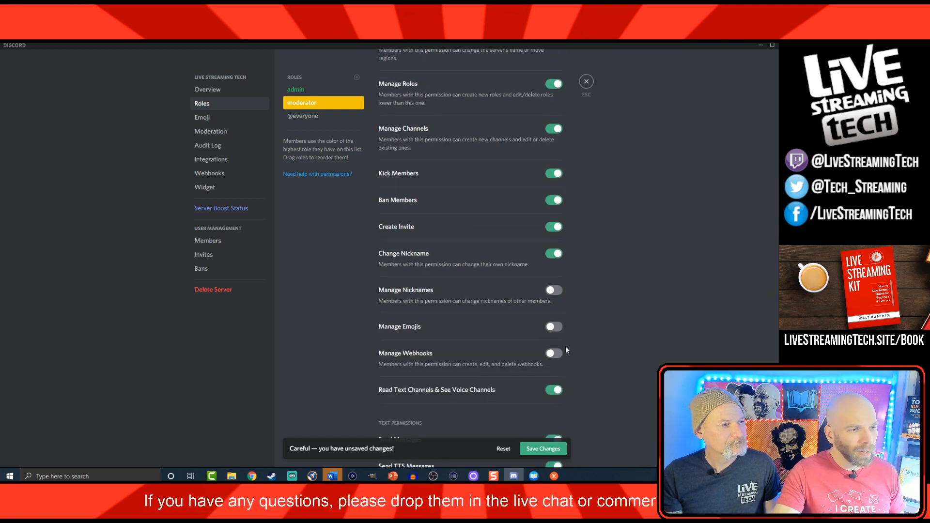
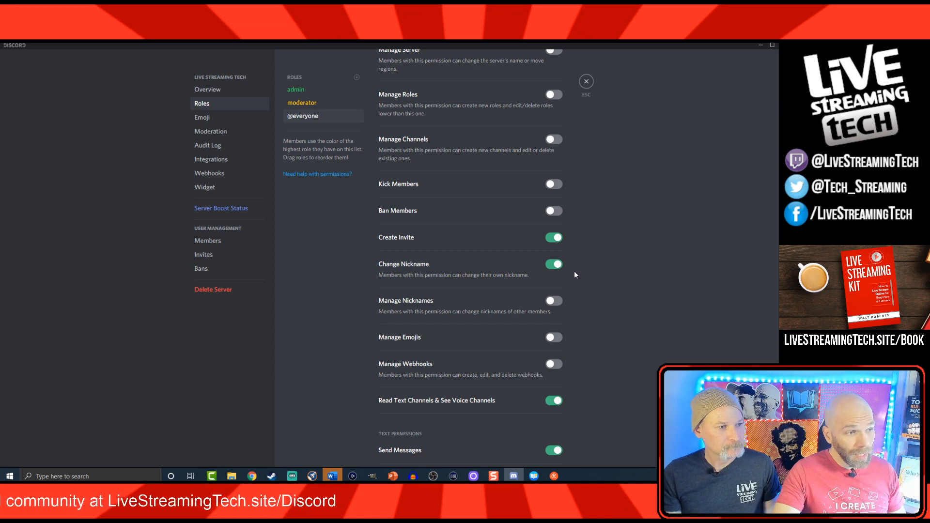
{"action": "scroll", "coordinate": [574, 275], "scroll_direction": "down", "scroll_amount": 1}
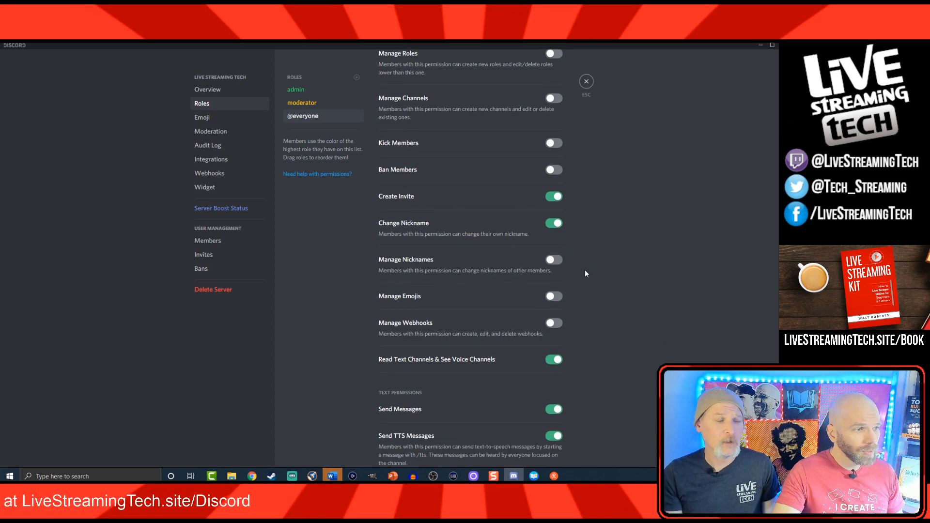
{"action": "scroll", "coordinate": [586, 273], "scroll_direction": "down", "scroll_amount": 1}
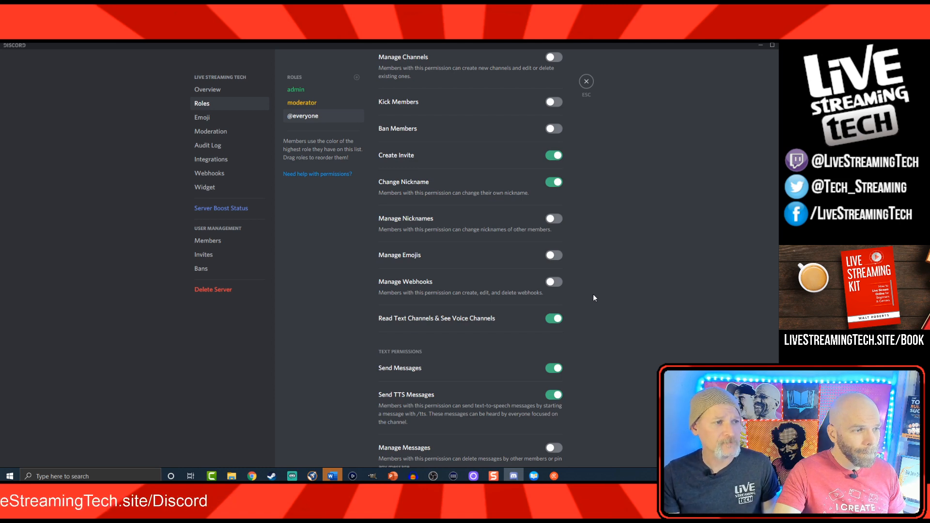
{"action": "scroll", "coordinate": [593, 295], "scroll_direction": "down", "scroll_amount": 4}
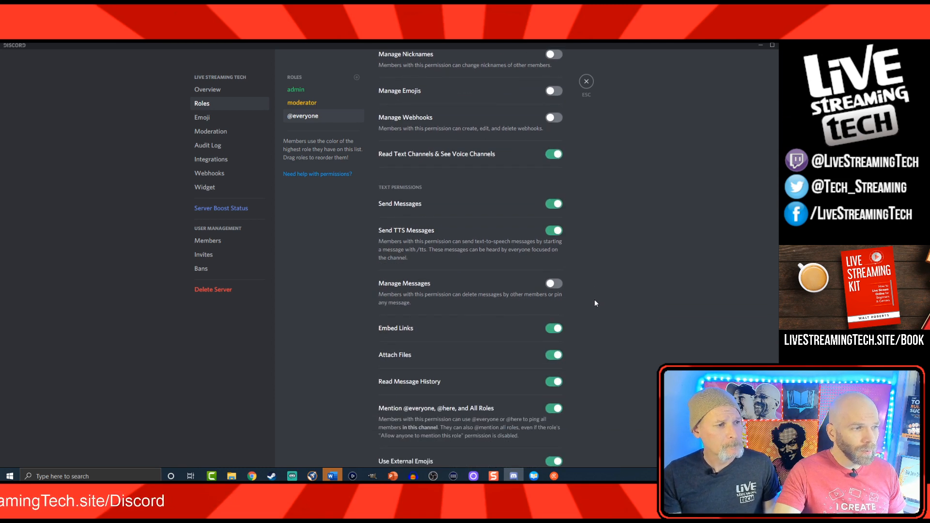
{"action": "scroll", "coordinate": [586, 296], "scroll_direction": "down", "scroll_amount": 2}
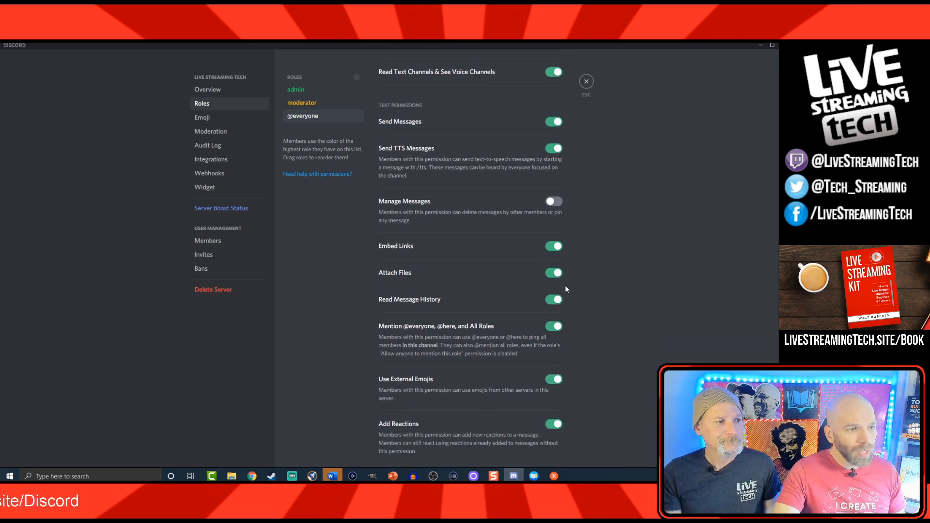
{"action": "left_click", "coordinate": [557, 278]}
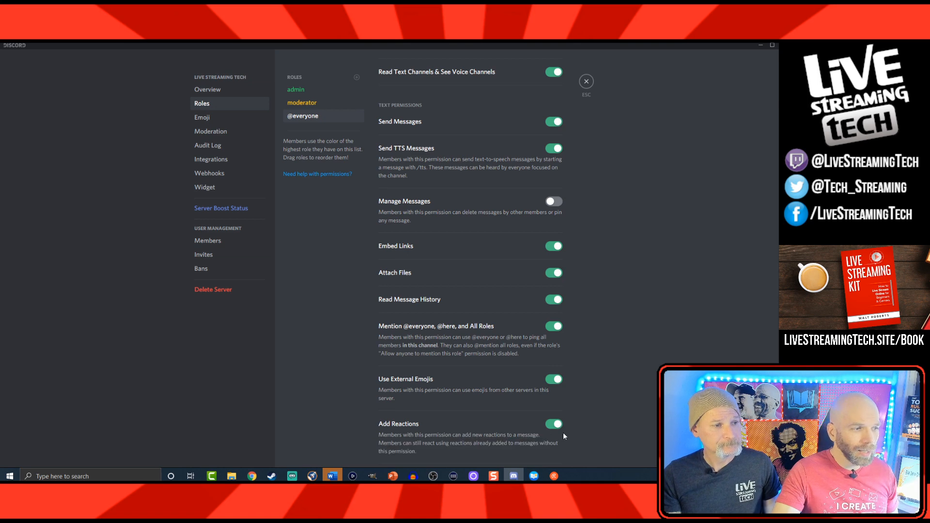
{"action": "scroll", "coordinate": [592, 380], "scroll_direction": "down", "scroll_amount": 2}
{"action": "scroll", "coordinate": [591, 384], "scroll_direction": "down", "scroll_amount": 2}
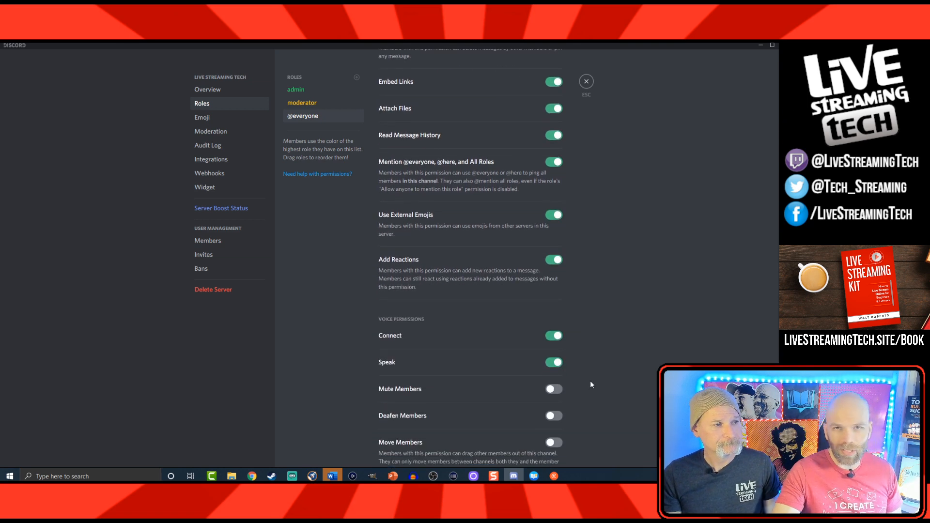
{"action": "scroll", "coordinate": [588, 380], "scroll_direction": "down", "scroll_amount": 4}
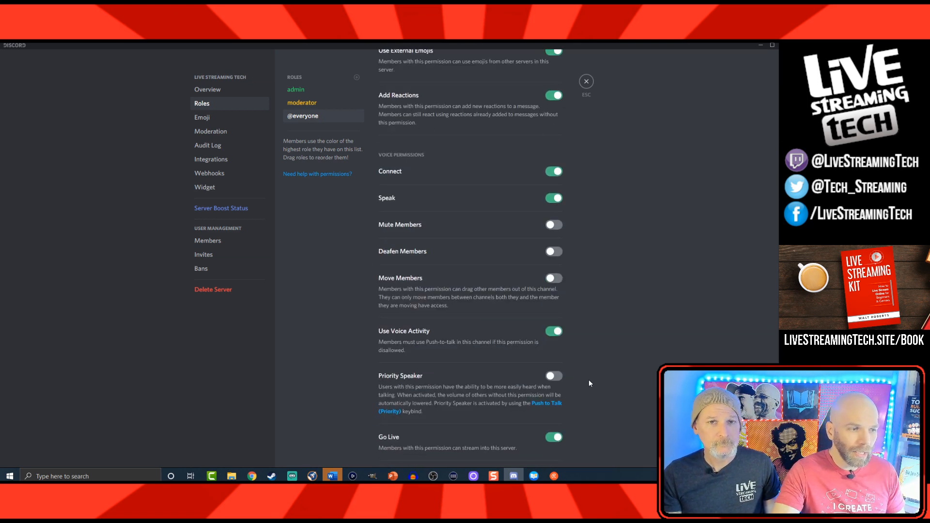
{"action": "scroll", "coordinate": [524, 263], "scroll_direction": "up", "scroll_amount": 8}
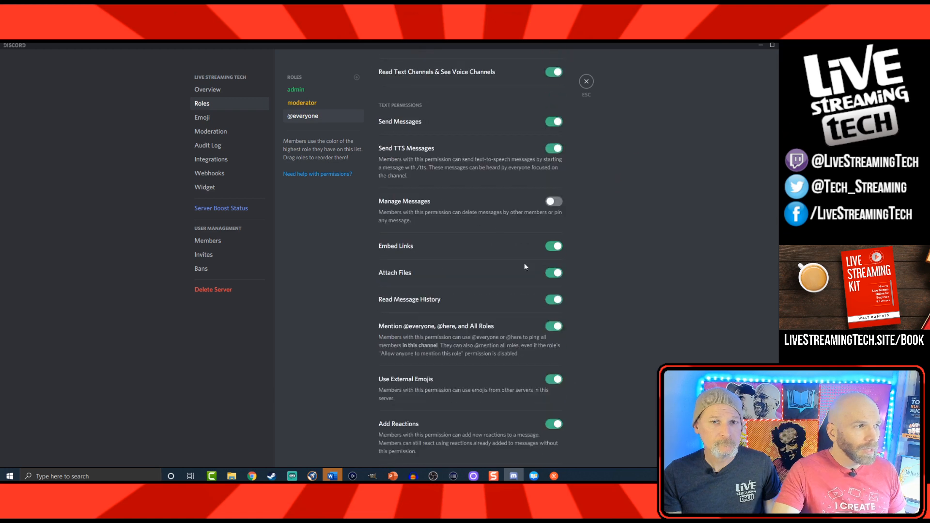
Create a role named bots, display its members separately from online members, and allow anyone to mention it.
{"action": "left_click", "coordinate": [357, 77]}
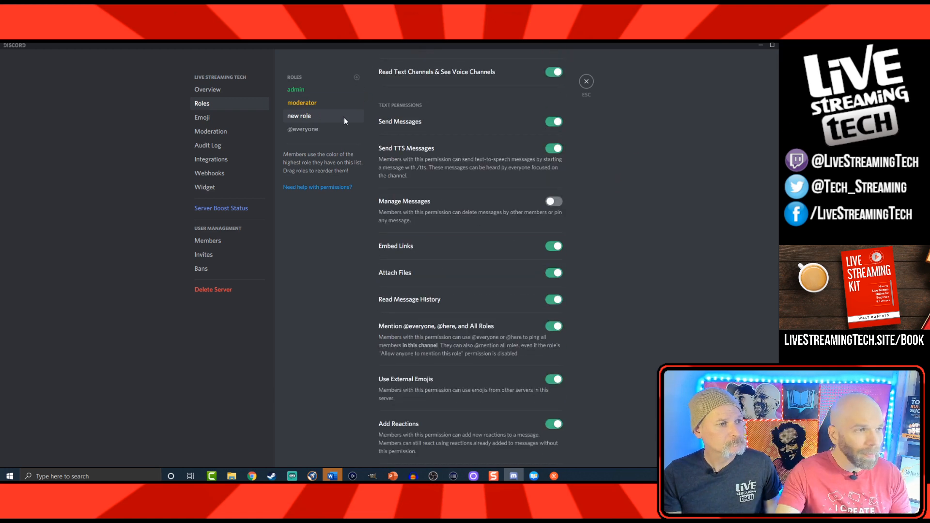
{"action": "scroll", "coordinate": [441, 166], "scroll_direction": "up", "scroll_amount": 15}
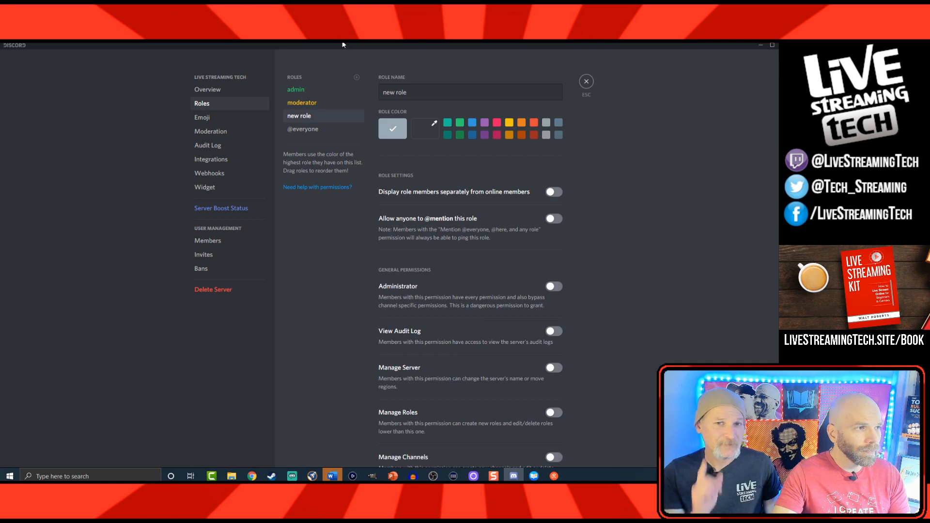
{"action": "triple_click", "coordinate": [390, 92]}
{"action": "type", "text": "bots"}
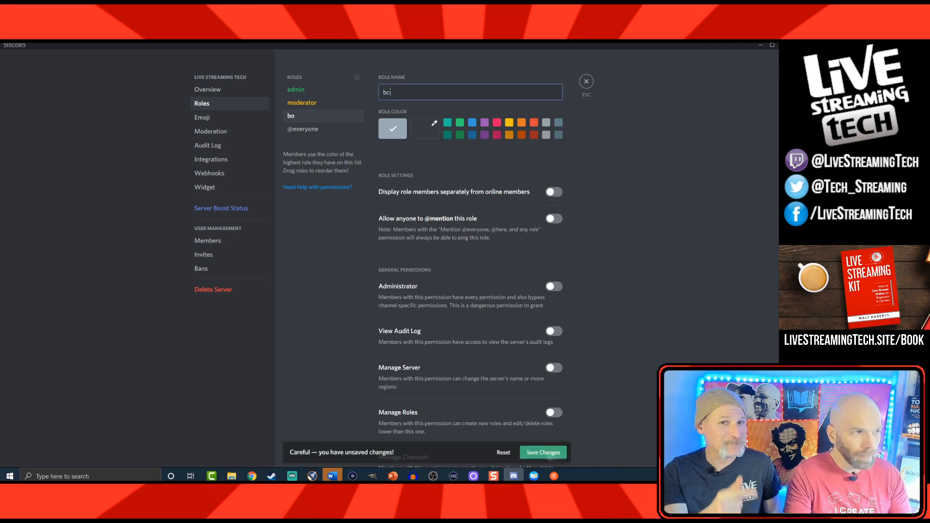
{"action": "left_click", "coordinate": [554, 193]}
{"action": "left_click", "coordinate": [555, 219]}
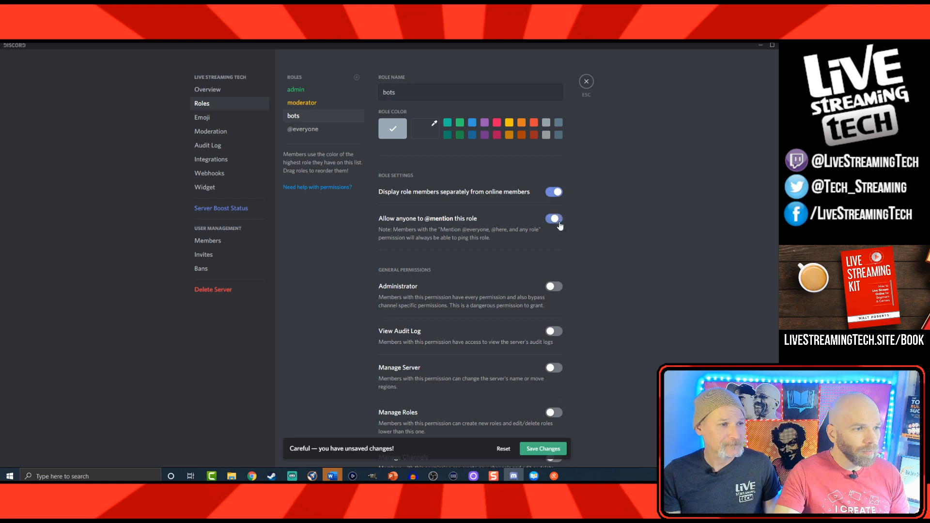
Enable every general permission for the bots role, from Administrator and View Audit Log through Manage Nicknames, Manage Emojis and Manage Webhooks.
{"action": "left_click", "coordinate": [555, 288]}
{"action": "left_click", "coordinate": [553, 332]}
{"action": "scroll", "coordinate": [562, 324], "scroll_direction": "down", "scroll_amount": 3}
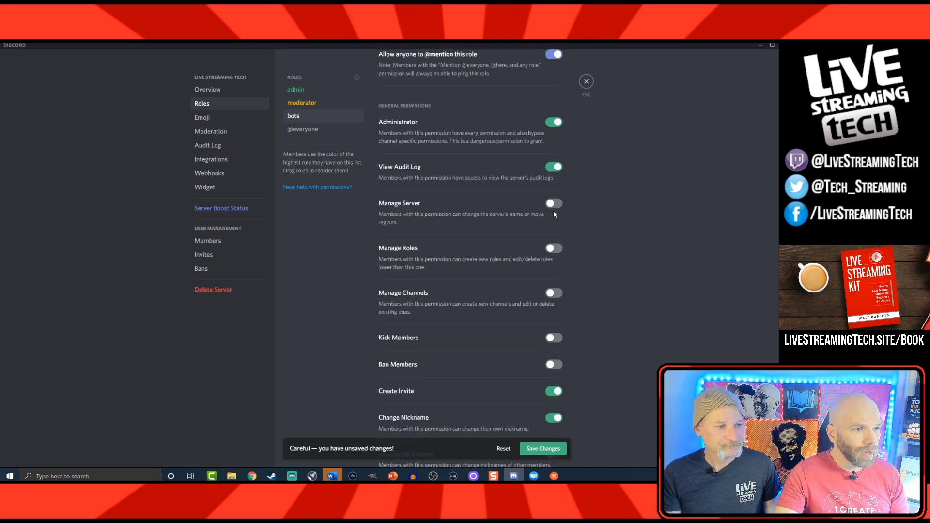
{"action": "left_click", "coordinate": [555, 291]}
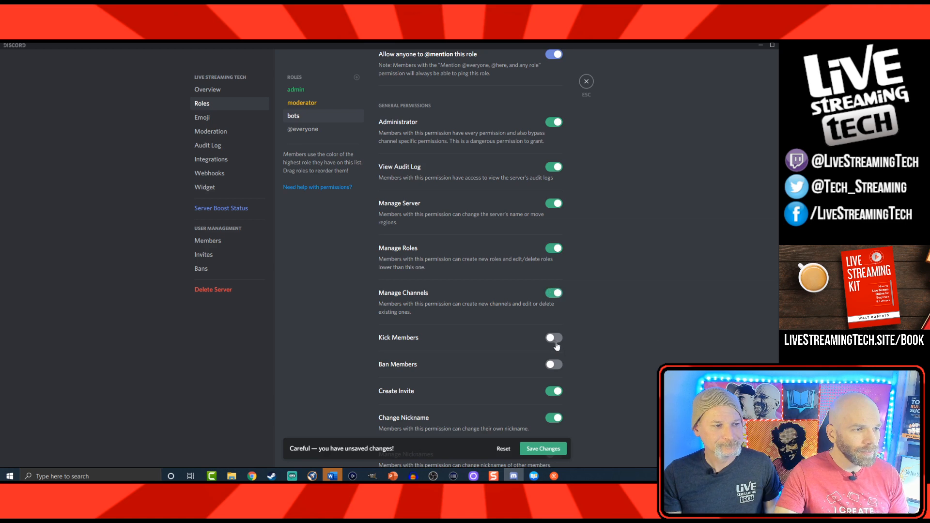
{"action": "left_click", "coordinate": [555, 366]}
{"action": "scroll", "coordinate": [562, 358], "scroll_direction": "down", "scroll_amount": 3}
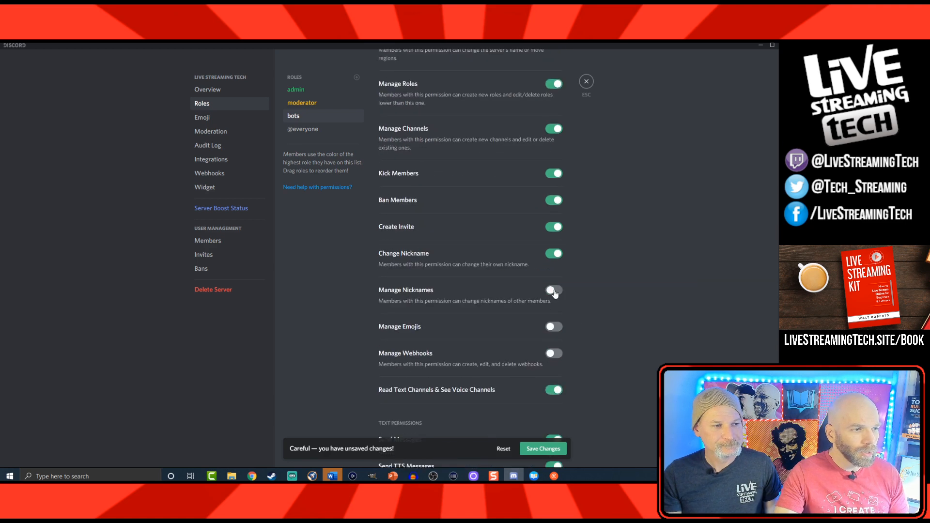
{"action": "scroll", "coordinate": [581, 363], "scroll_direction": "down", "scroll_amount": 5}
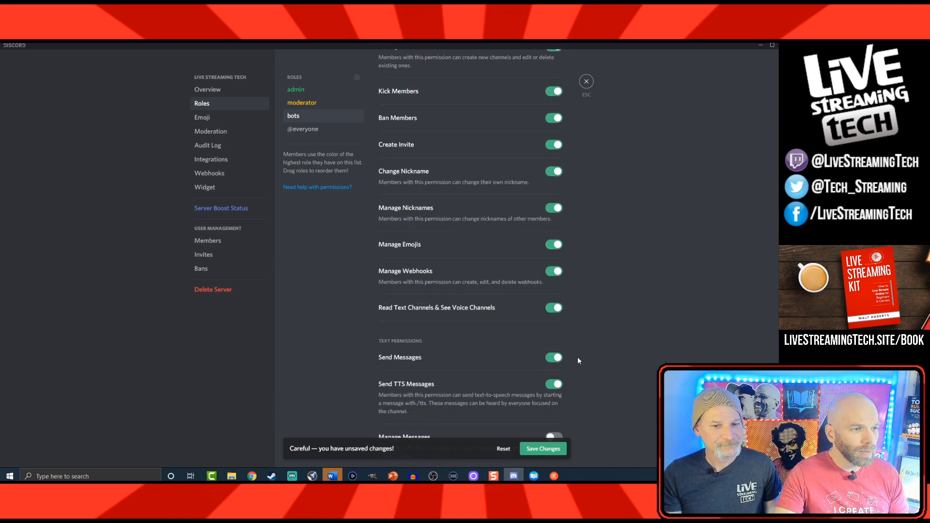
Enable Manage Messages, Mute Members, Deafen Members, Move Members and Priority Speaker for the bots role and save the changes.
{"action": "scroll", "coordinate": [576, 304], "scroll_direction": "down", "scroll_amount": 2}
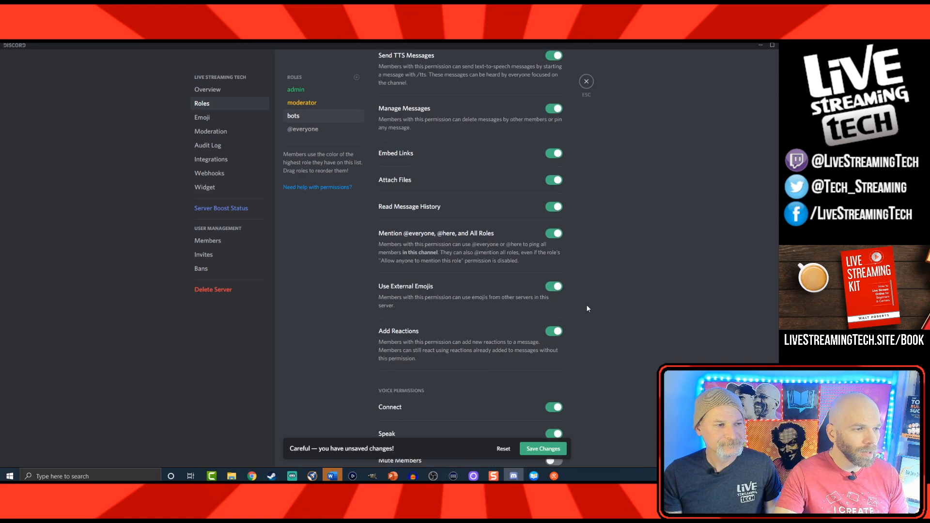
{"action": "scroll", "coordinate": [557, 368], "scroll_direction": "down", "scroll_amount": 4}
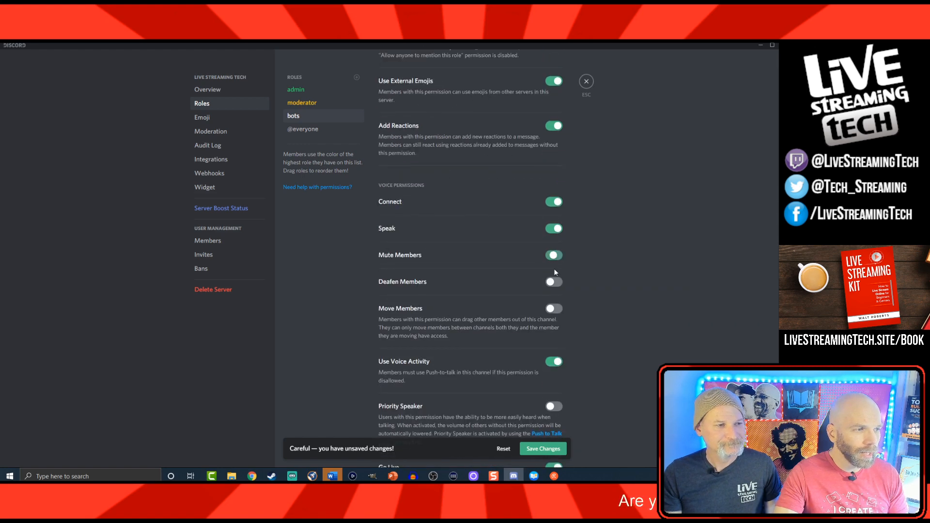
{"action": "left_click", "coordinate": [555, 309]}
{"action": "scroll", "coordinate": [562, 388], "scroll_direction": "down", "scroll_amount": 2}
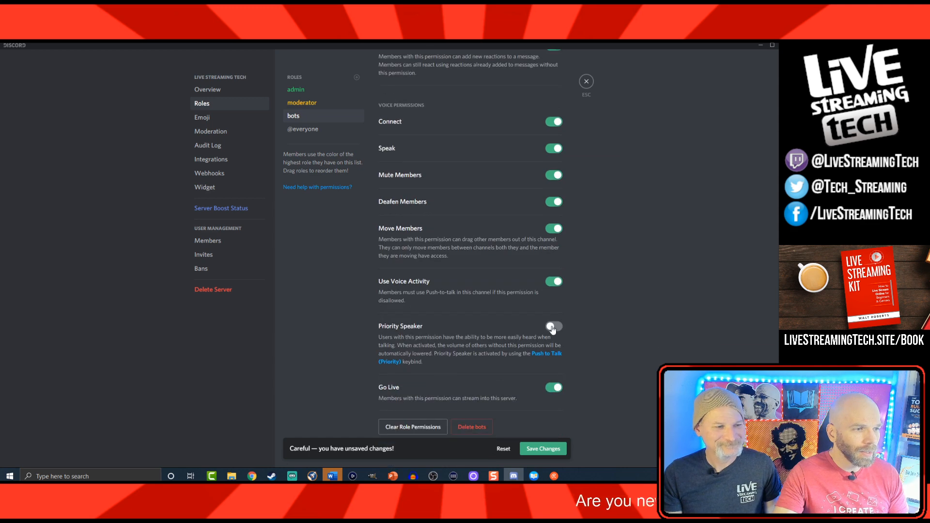
{"action": "left_click", "coordinate": [554, 327]}
{"action": "scroll", "coordinate": [588, 327], "scroll_direction": "up", "scroll_amount": 9}
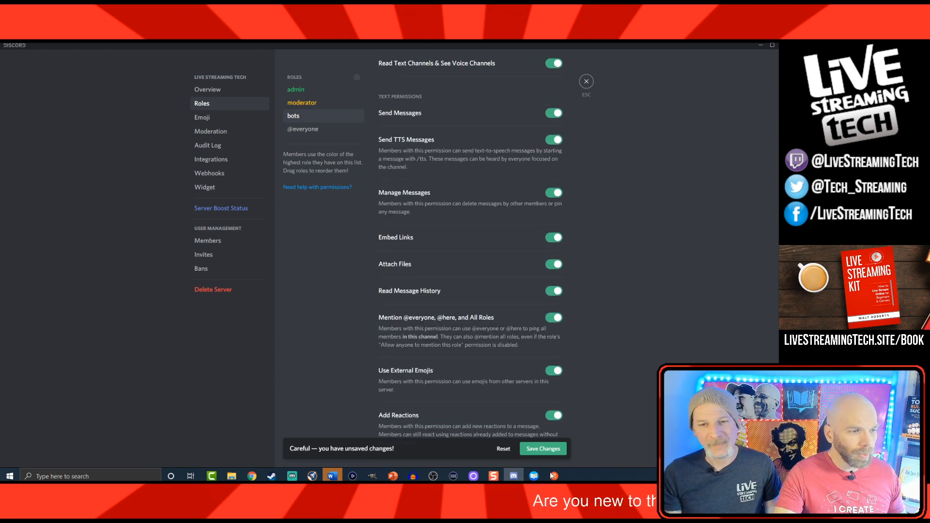
{"action": "left_click", "coordinate": [547, 450]}
Try renaming the bots role to members.
{"action": "scroll", "coordinate": [580, 321], "scroll_direction": "up", "scroll_amount": 8}
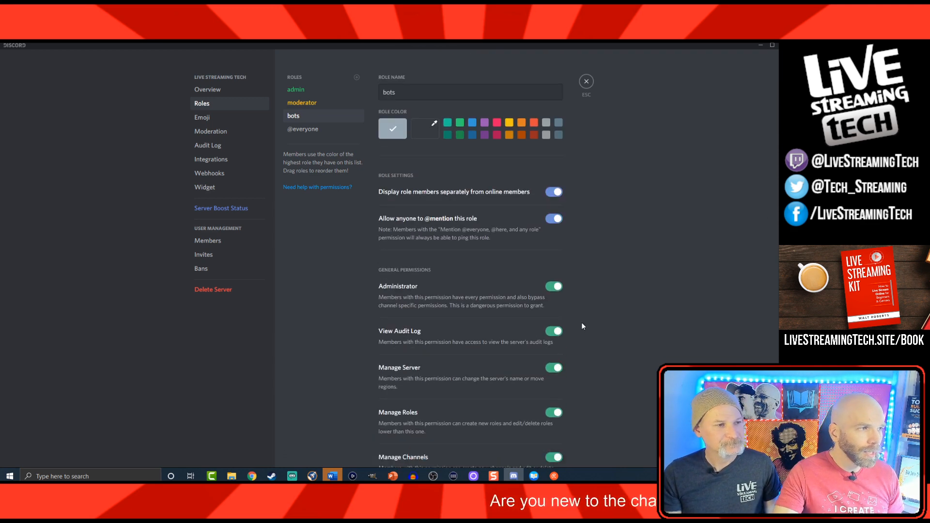
{"action": "left_click", "coordinate": [454, 96]}
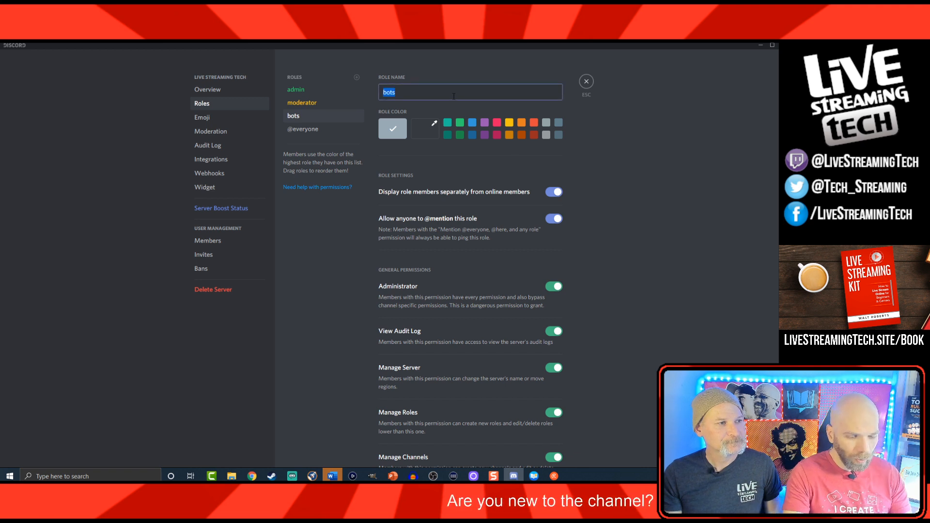
{"action": "key", "text": "BackSpace"}
{"action": "key", "text": "BackSpace"}
{"action": "key", "text": "BackSpace"}
{"action": "key", "text": "BackSpace"}
{"action": "type", "text": "mber"}
{"action": "key", "text": "BackSpace"}
{"action": "key", "text": "BackSpace"}
{"action": "key", "text": "BackSpace"}
{"action": "key", "text": "BackSpace"}
{"action": "type", "text": "members"}
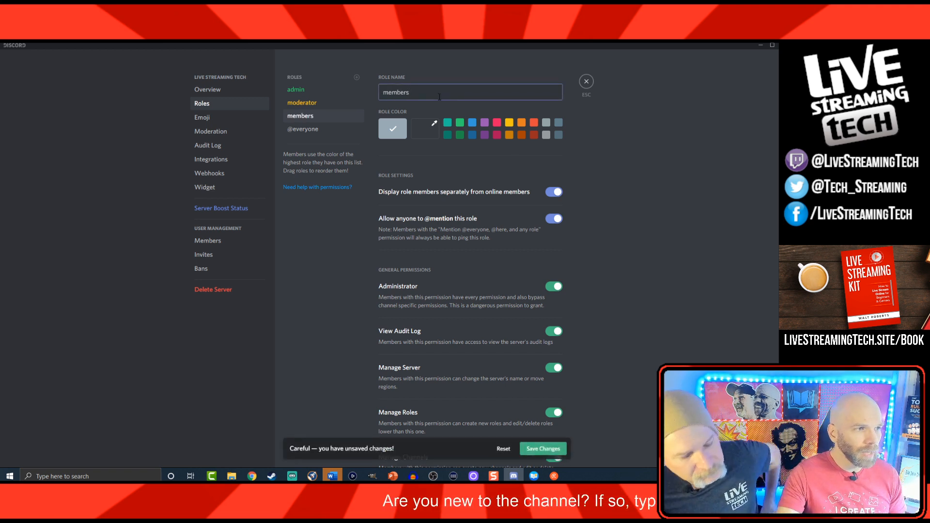
Give the fully permitted role the bright orange color, set its name back to bots, and save the changes.
{"action": "left_click", "coordinate": [521, 122]}
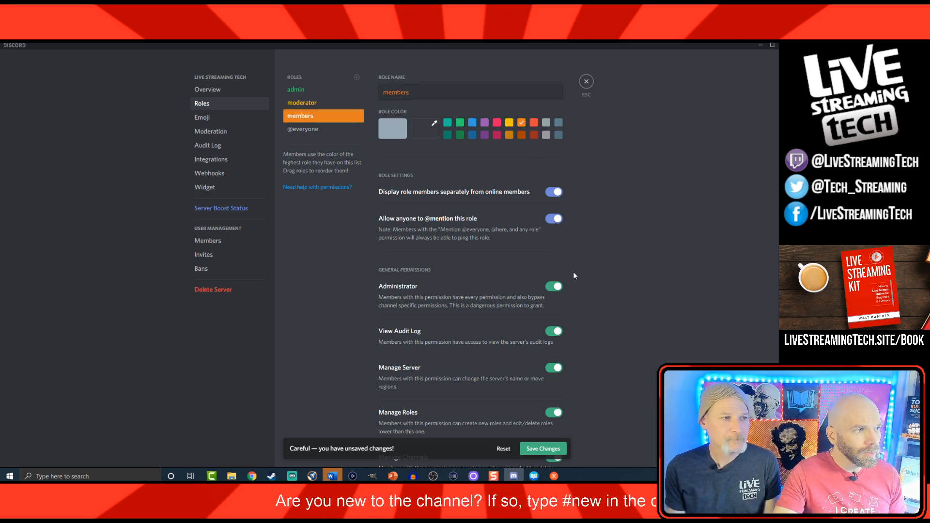
{"action": "double_click", "coordinate": [411, 95]}
{"action": "type", "text": "bots"}
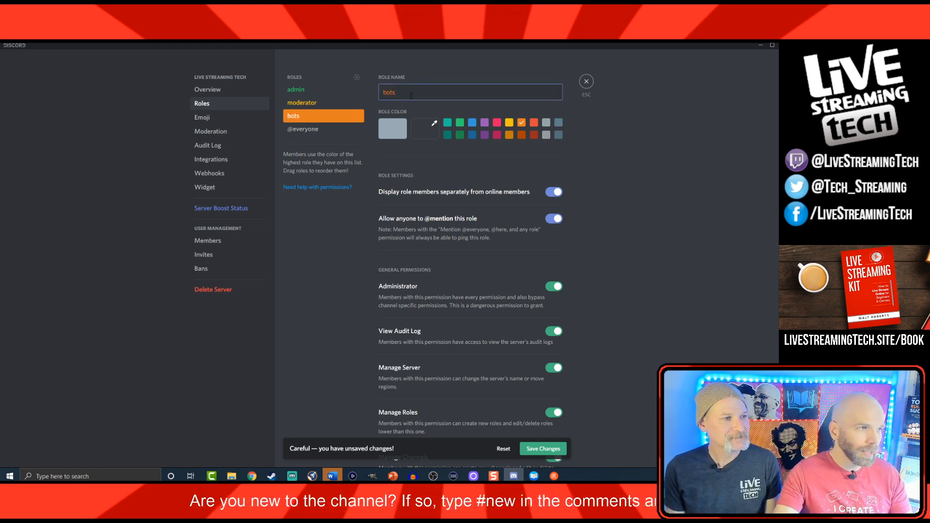
{"action": "left_click", "coordinate": [638, 200]}
{"action": "left_click", "coordinate": [552, 449]}
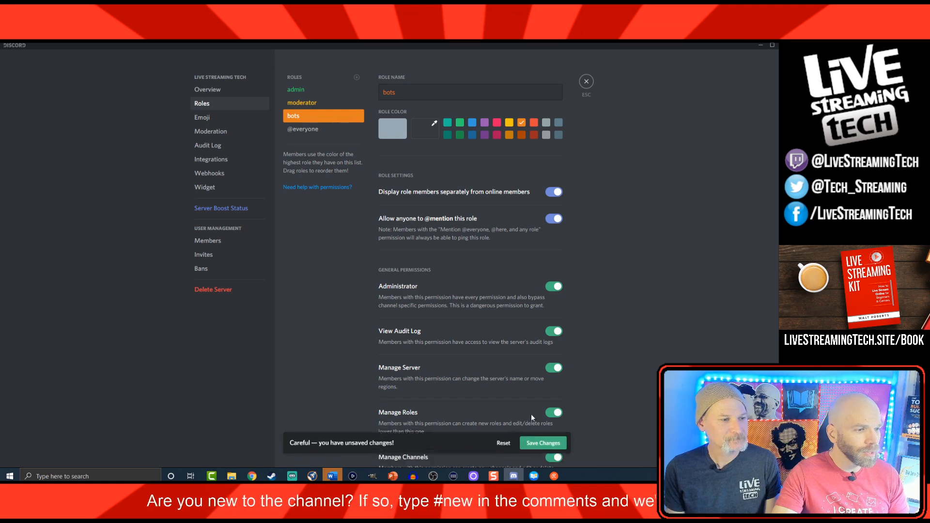
Create another server role named members and give it the dark teal role color.
{"action": "left_click", "coordinate": [357, 78]}
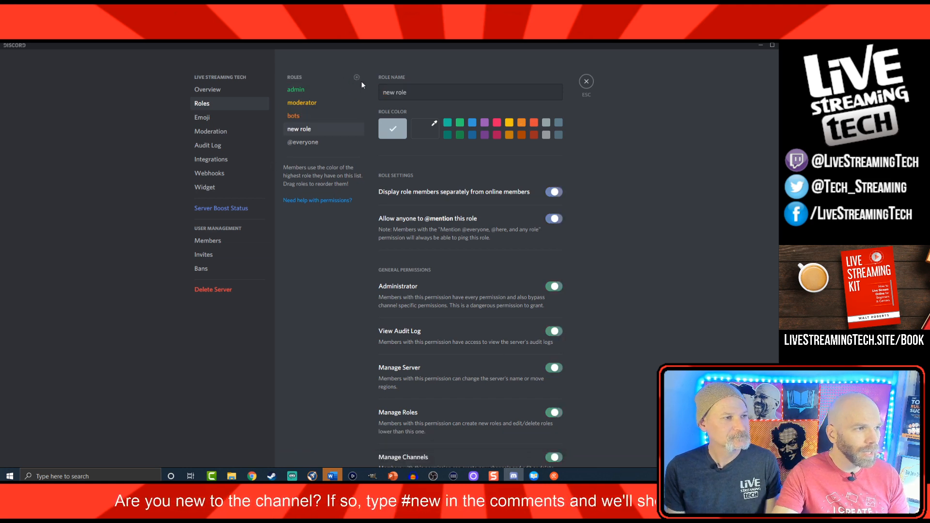
{"action": "triple_click", "coordinate": [420, 95]}
{"action": "type", "text": "members"}
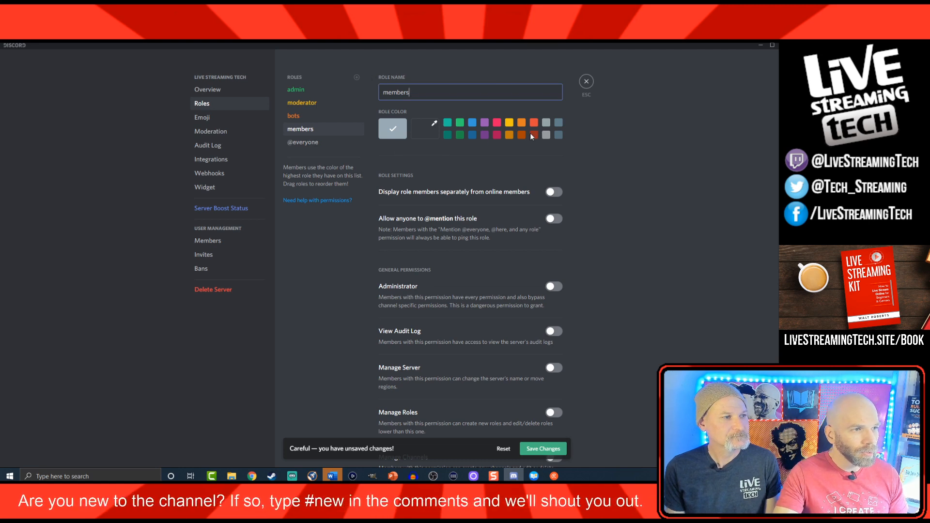
{"action": "left_click", "coordinate": [447, 136]}
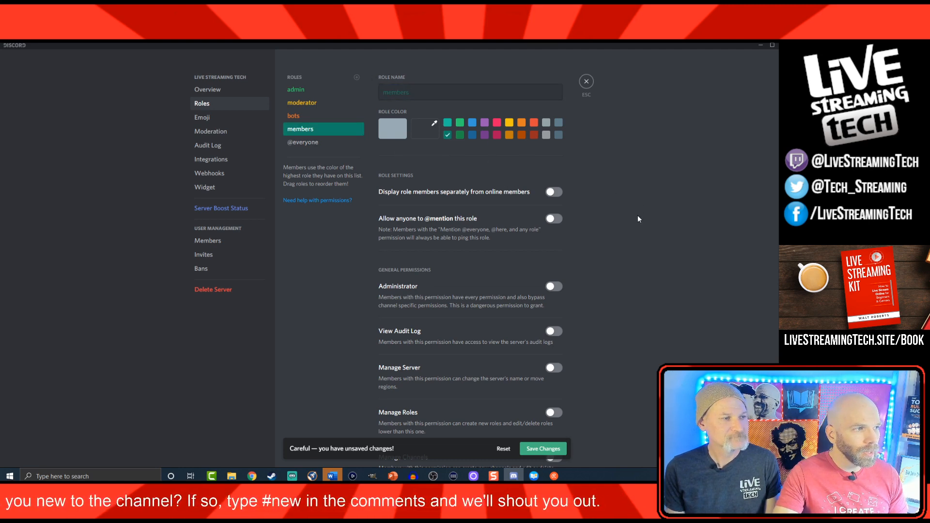
Give the members role the bright purple color, display its members separately from online members, and allow anyone to mention it.
{"action": "left_click", "coordinate": [535, 135]}
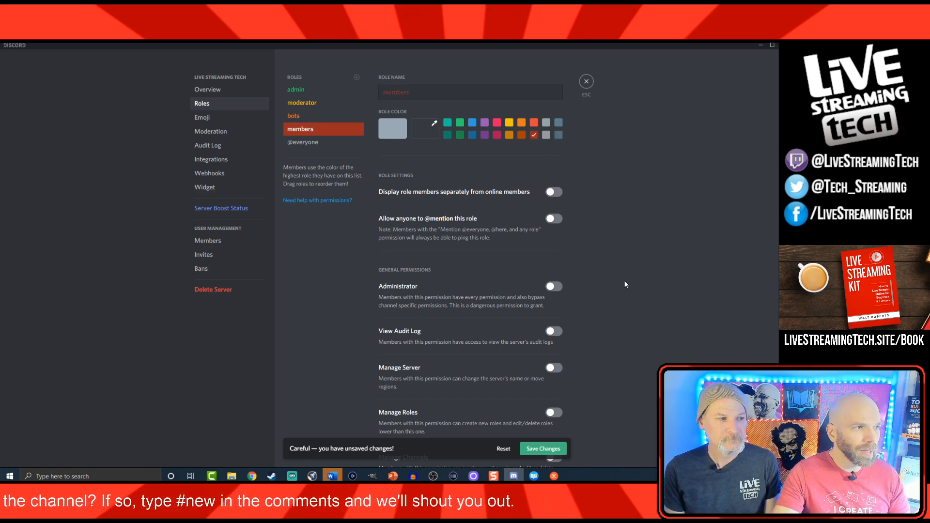
{"action": "left_click", "coordinate": [484, 123]}
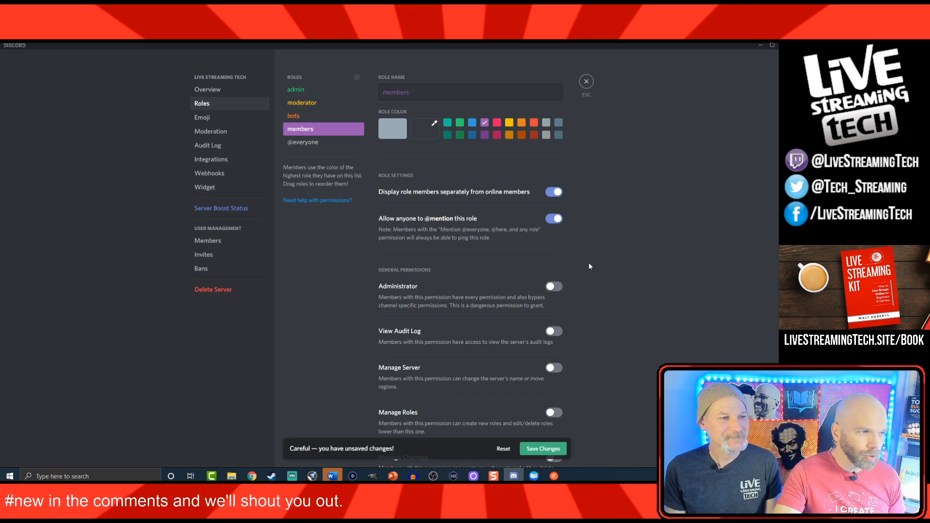
Review the general, text and voice permissions of the members role, save the role changes, and leave the server settings.
{"action": "scroll", "coordinate": [589, 266], "scroll_direction": "down", "scroll_amount": 5}
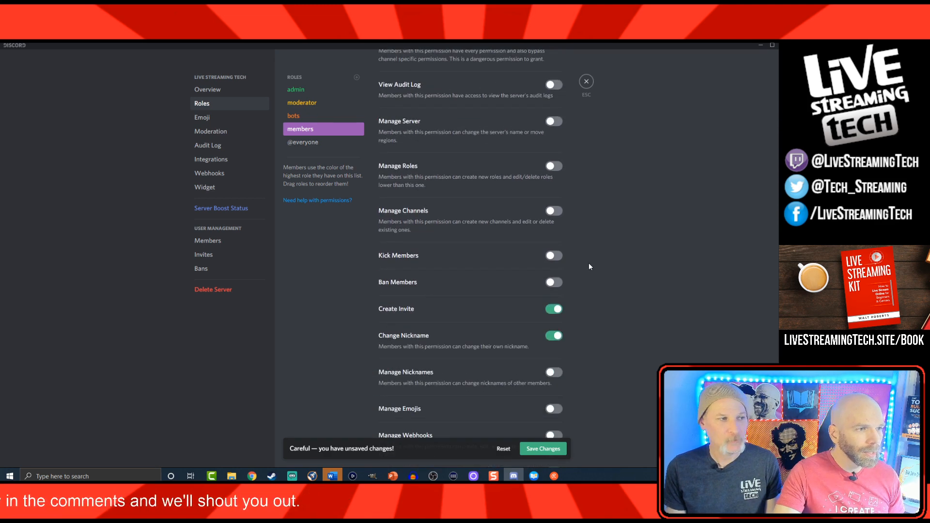
{"action": "scroll", "coordinate": [590, 266], "scroll_direction": "down", "scroll_amount": 1}
{"action": "scroll", "coordinate": [588, 267], "scroll_direction": "down", "scroll_amount": 1}
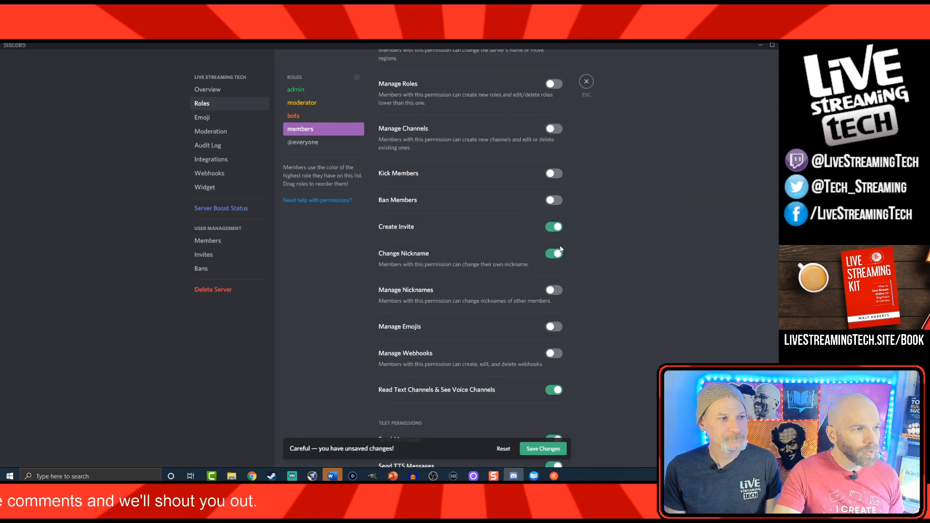
{"action": "scroll", "coordinate": [594, 276], "scroll_direction": "down", "scroll_amount": 4}
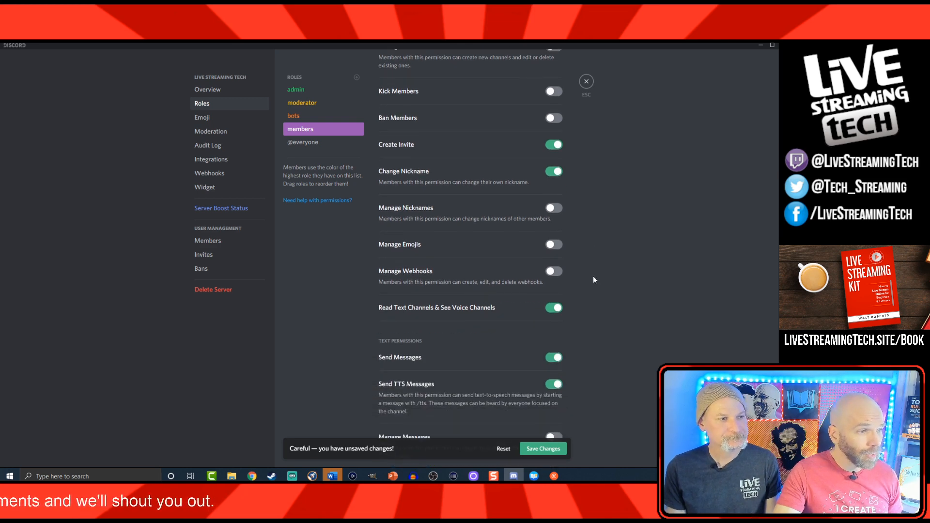
{"action": "scroll", "coordinate": [613, 302], "scroll_direction": "down", "scroll_amount": 1}
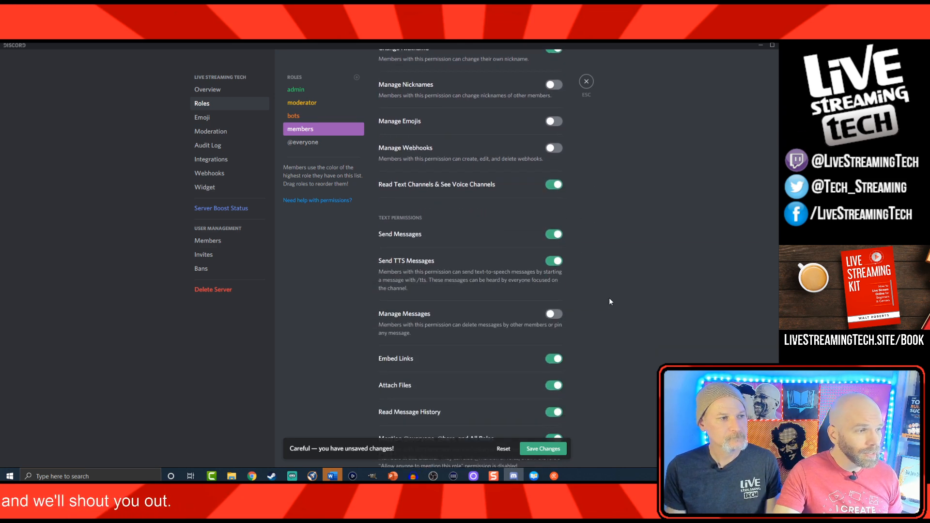
{"action": "scroll", "coordinate": [614, 290], "scroll_direction": "down", "scroll_amount": 1}
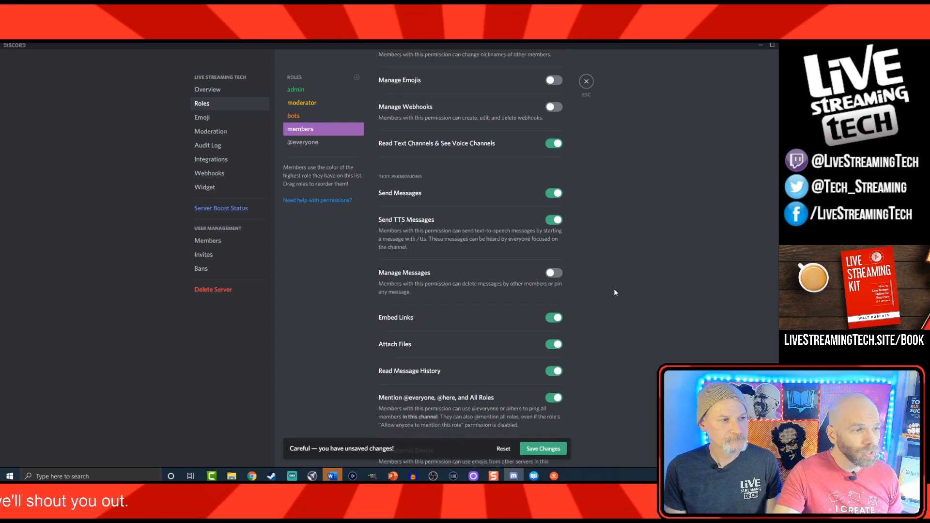
{"action": "scroll", "coordinate": [615, 293], "scroll_direction": "down", "scroll_amount": 2}
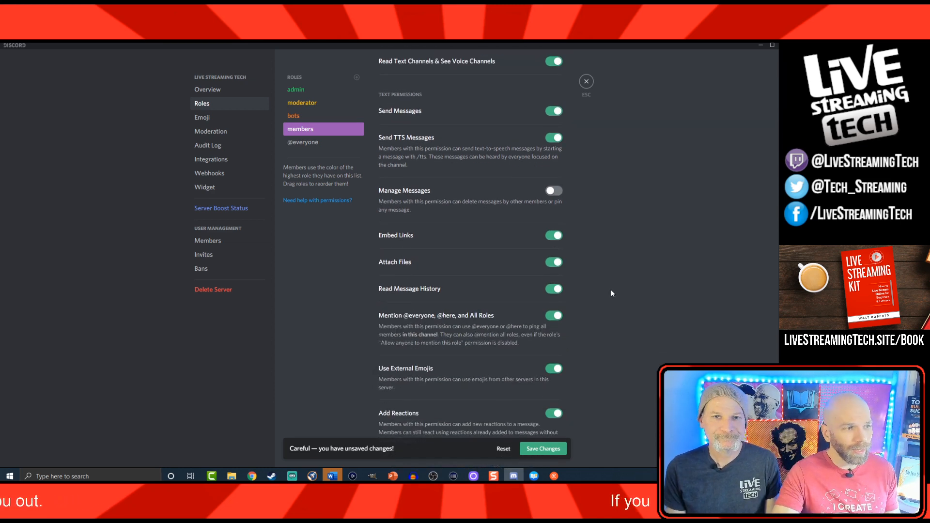
{"action": "scroll", "coordinate": [612, 293], "scroll_direction": "down", "scroll_amount": 4}
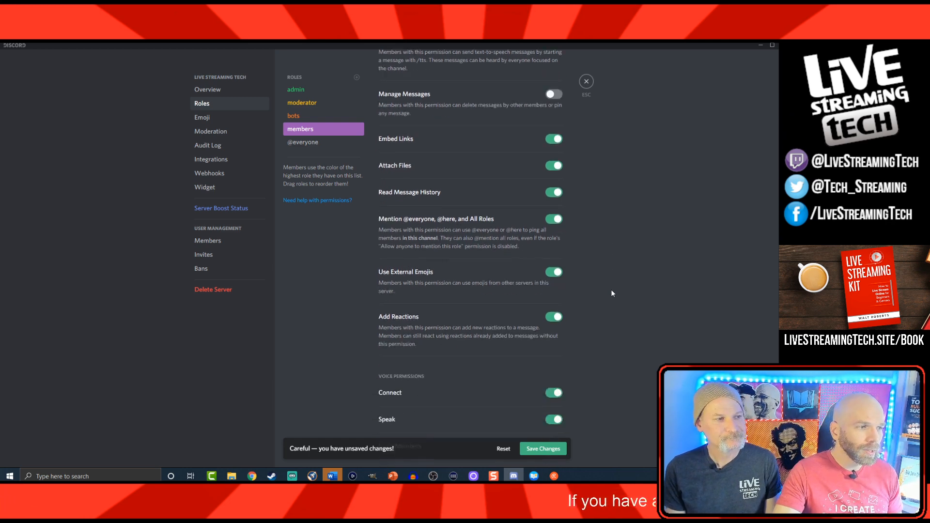
{"action": "scroll", "coordinate": [612, 292], "scroll_direction": "down", "scroll_amount": 1}
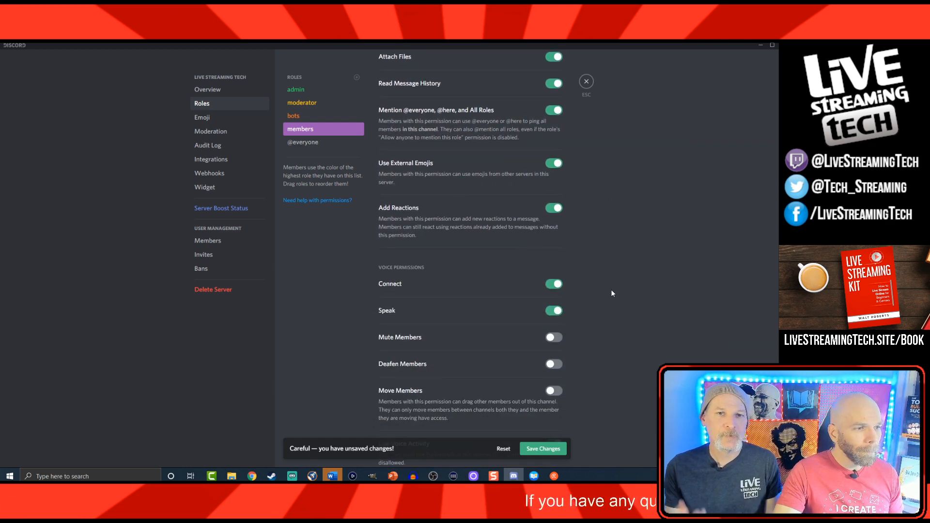
{"action": "scroll", "coordinate": [611, 292], "scroll_direction": "down", "scroll_amount": 2}
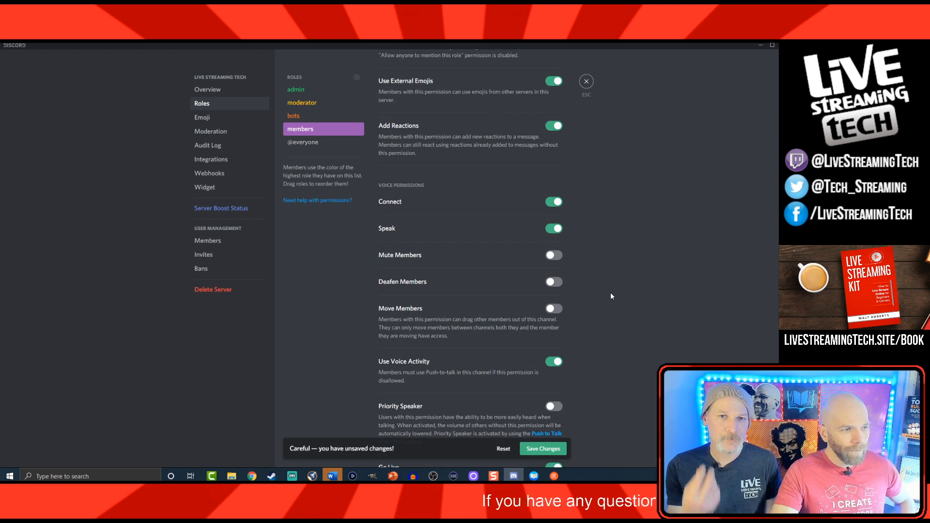
{"action": "left_click", "coordinate": [546, 448]}
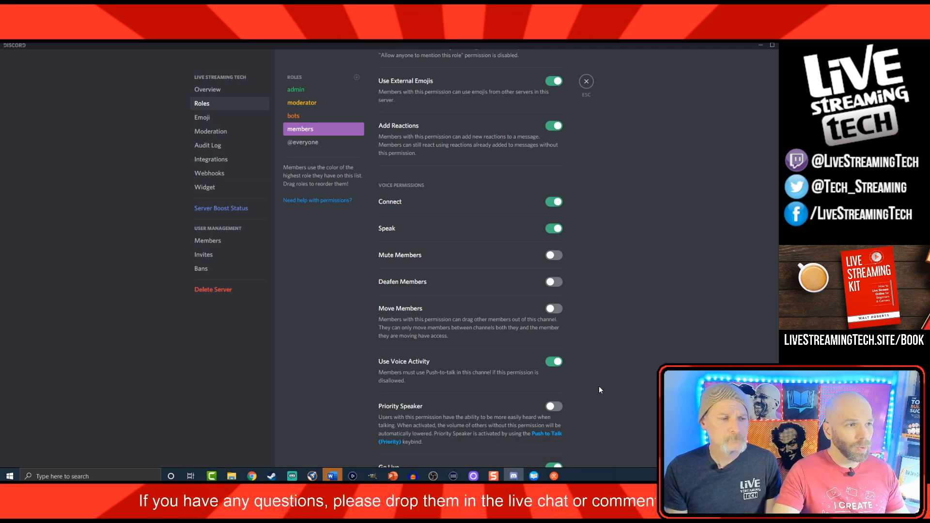
{"action": "left_click", "coordinate": [586, 81]}
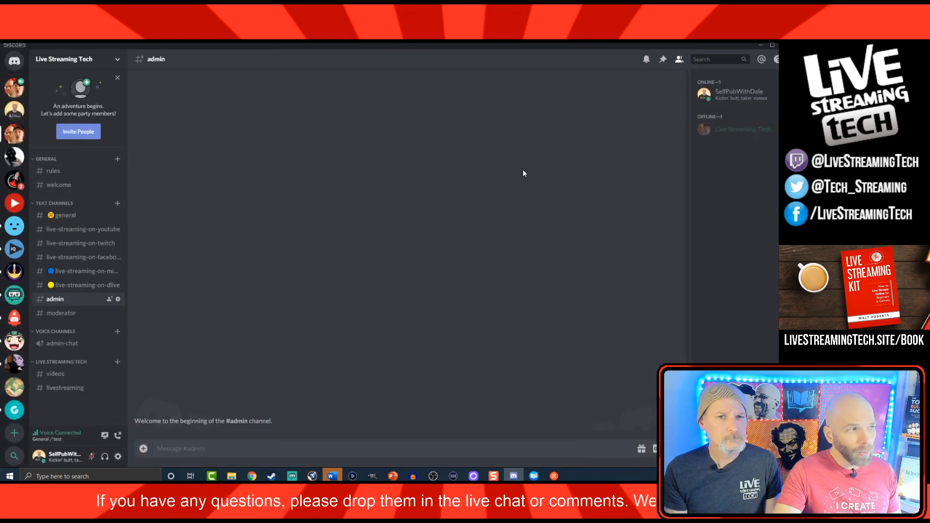
Look over the list of roles in the server settings, and return to the admin channel.
{"action": "left_click", "coordinate": [118, 60]}
{"action": "left_click", "coordinate": [90, 116]}
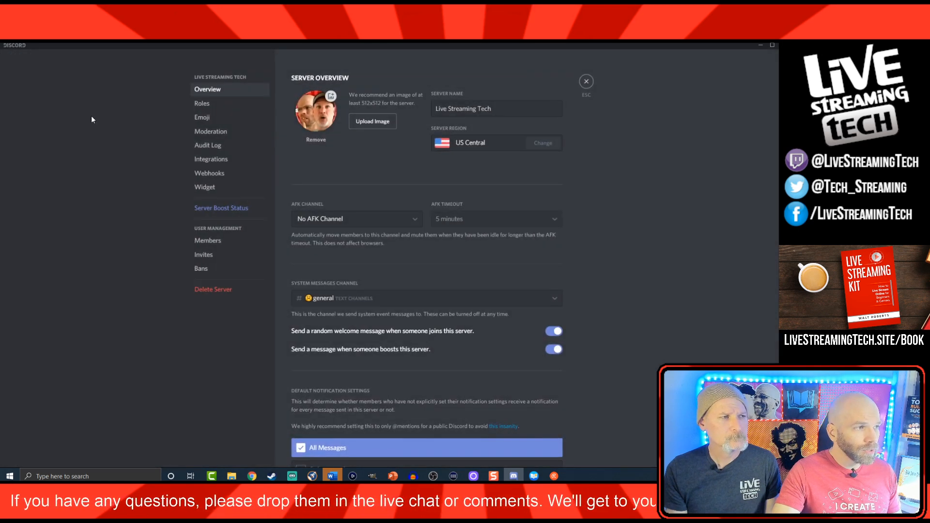
{"action": "left_click", "coordinate": [210, 104]}
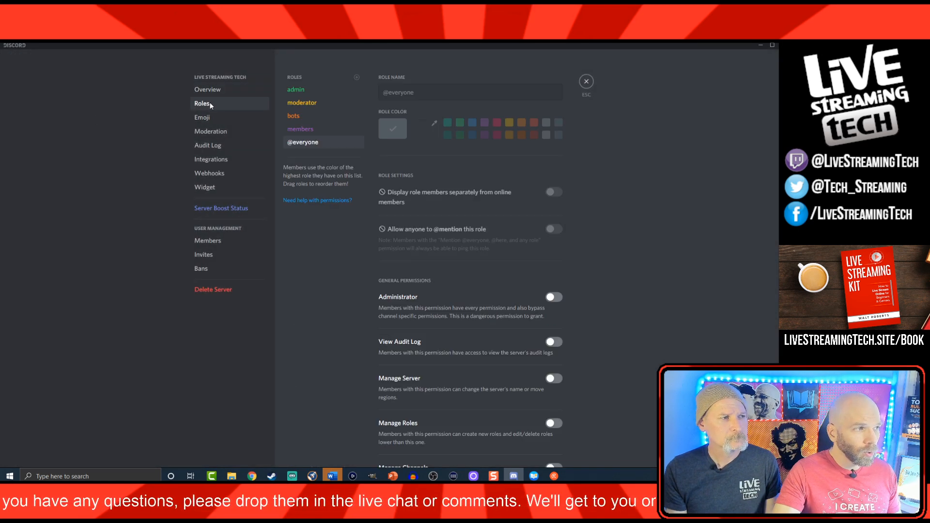
{"action": "left_click", "coordinate": [296, 116]}
{"action": "left_click", "coordinate": [301, 129]}
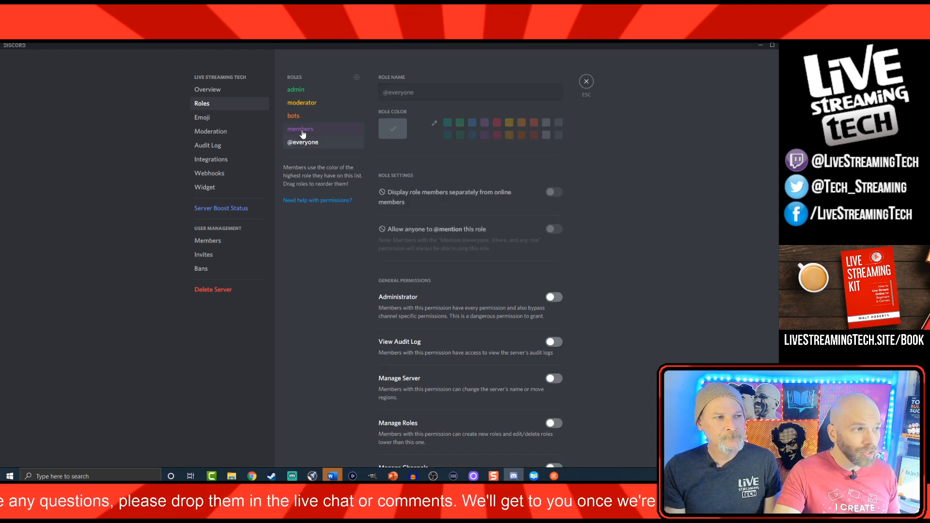
{"action": "left_click", "coordinate": [587, 81]}
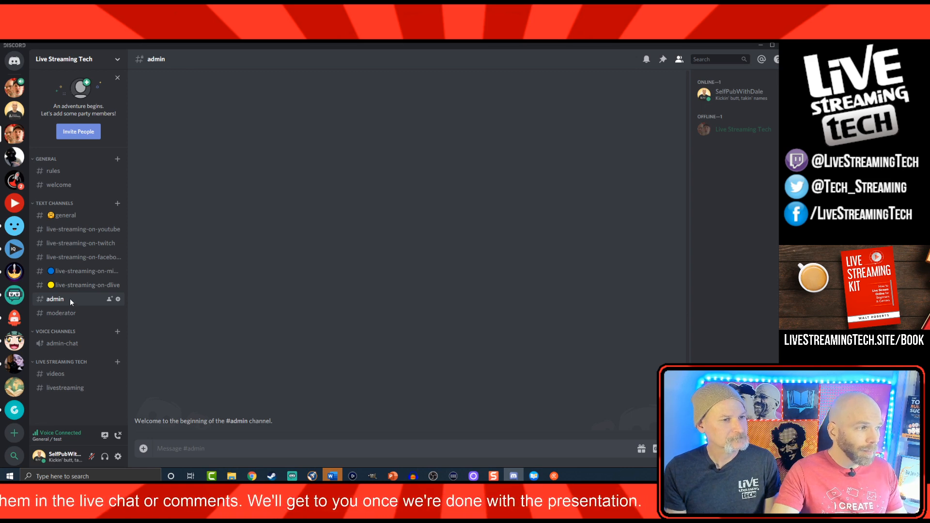
In the admin text channel's permissions, allow the admin role Send Messages, Send TTS Messages, Create Invite, Manage Channel and Manage Permissions.
{"action": "left_click", "coordinate": [117, 300]}
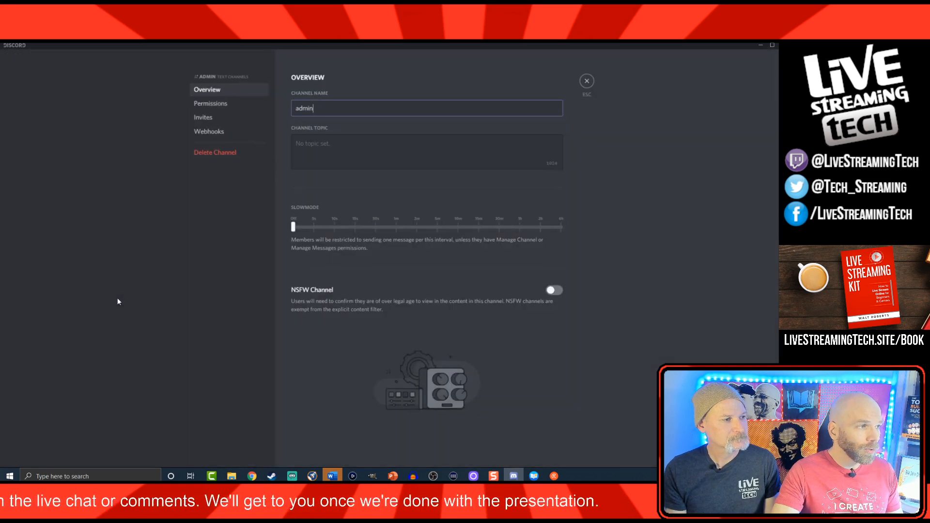
{"action": "left_click", "coordinate": [210, 105]}
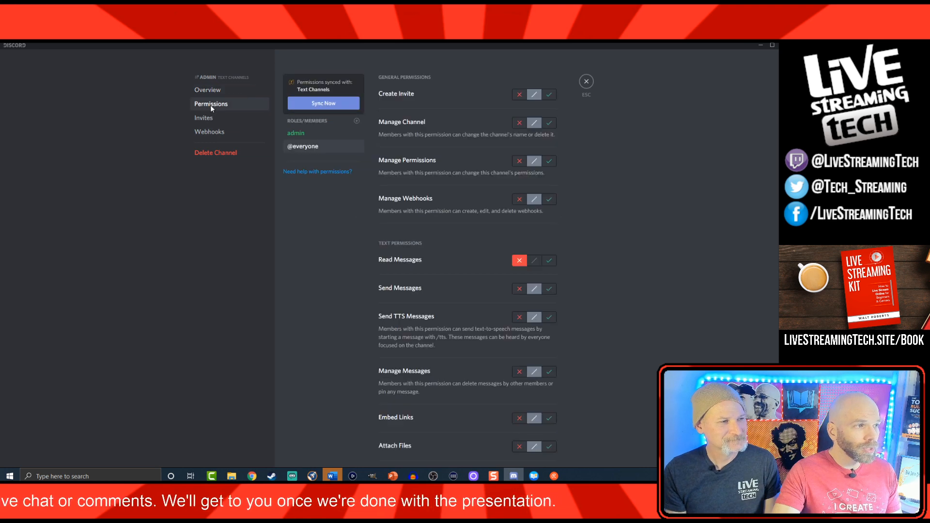
{"action": "left_click", "coordinate": [289, 134]}
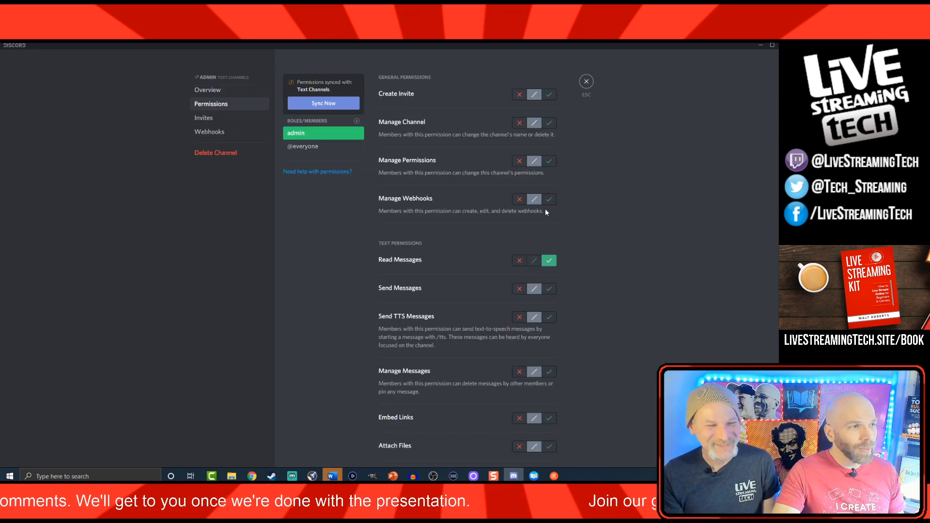
{"action": "left_click", "coordinate": [550, 290]}
{"action": "left_click", "coordinate": [549, 317]}
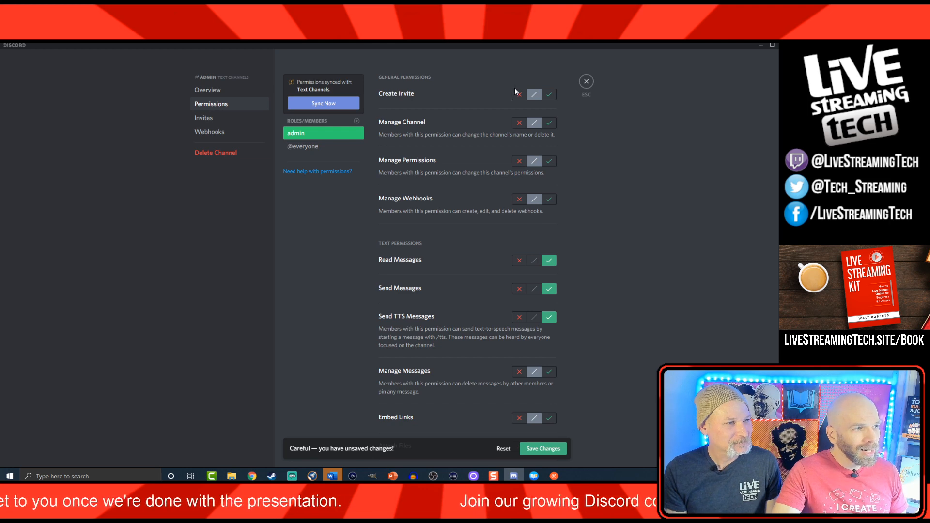
{"action": "left_click", "coordinate": [549, 94]}
{"action": "left_click", "coordinate": [549, 123]}
{"action": "left_click", "coordinate": [549, 161]}
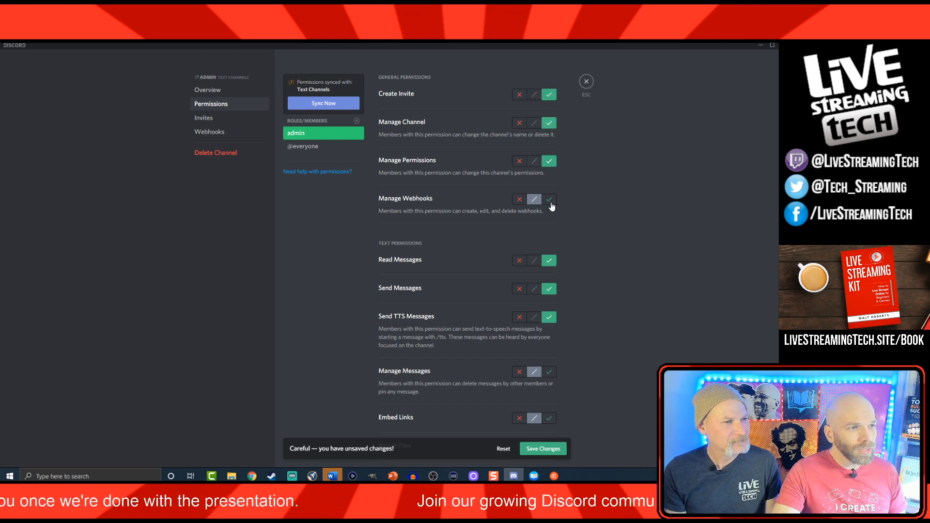
Allow the admin role Manage Messages, Embed Links, Attach Files, Read Message History, mentioning all roles, Use External Emojis and Add Reactions, and save the changes.
{"action": "scroll", "coordinate": [572, 282], "scroll_direction": "down", "scroll_amount": 5}
{"action": "left_click", "coordinate": [550, 166]}
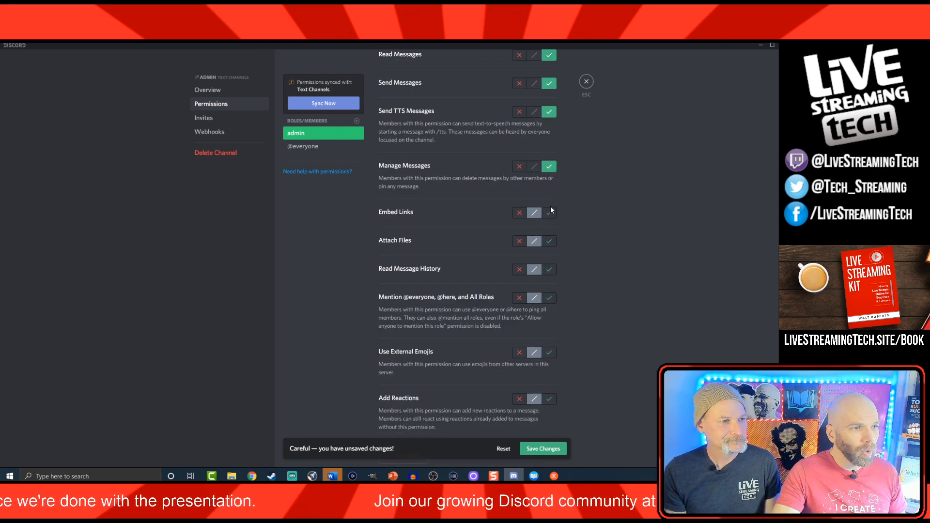
{"action": "left_click", "coordinate": [549, 212]}
{"action": "left_click", "coordinate": [549, 241]}
{"action": "left_click", "coordinate": [549, 270]}
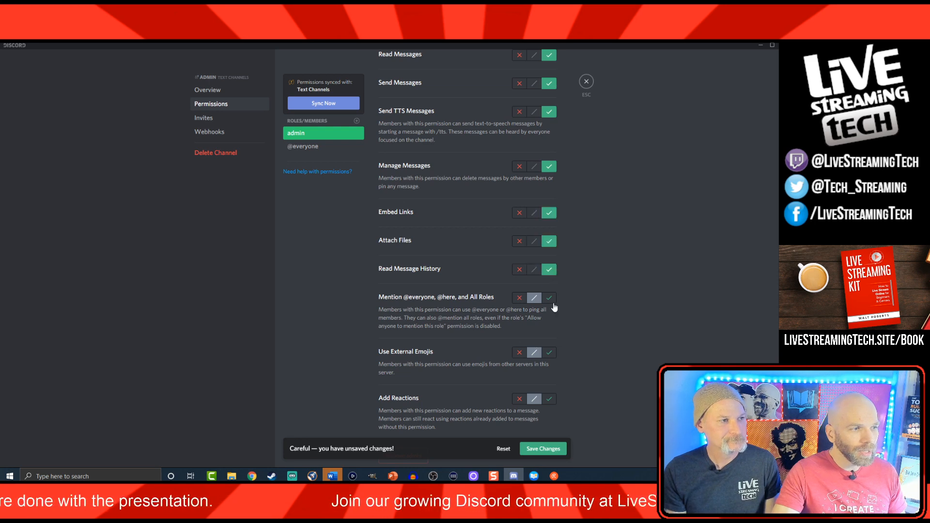
{"action": "left_click", "coordinate": [548, 297]}
{"action": "left_click", "coordinate": [549, 352]}
{"action": "left_click", "coordinate": [549, 398]}
{"action": "scroll", "coordinate": [572, 377], "scroll_direction": "down", "scroll_amount": 1}
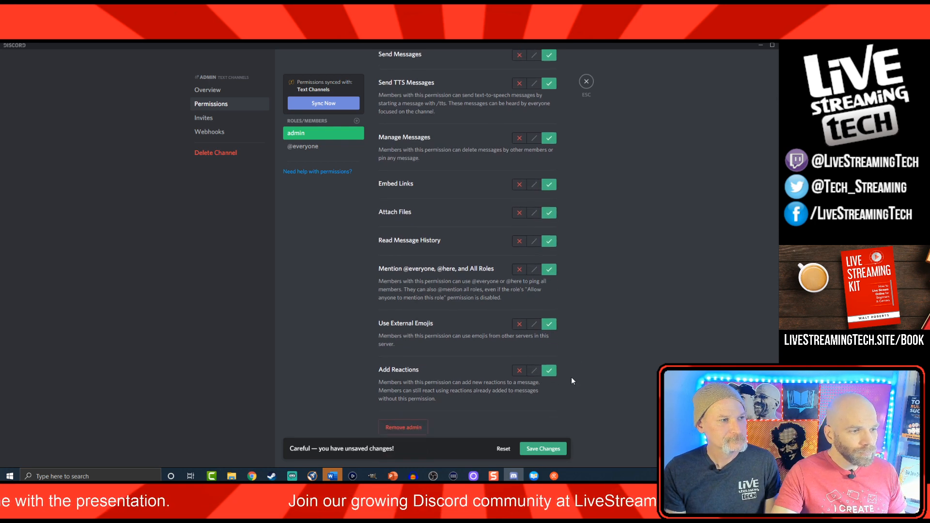
{"action": "left_click", "coordinate": [549, 449]}
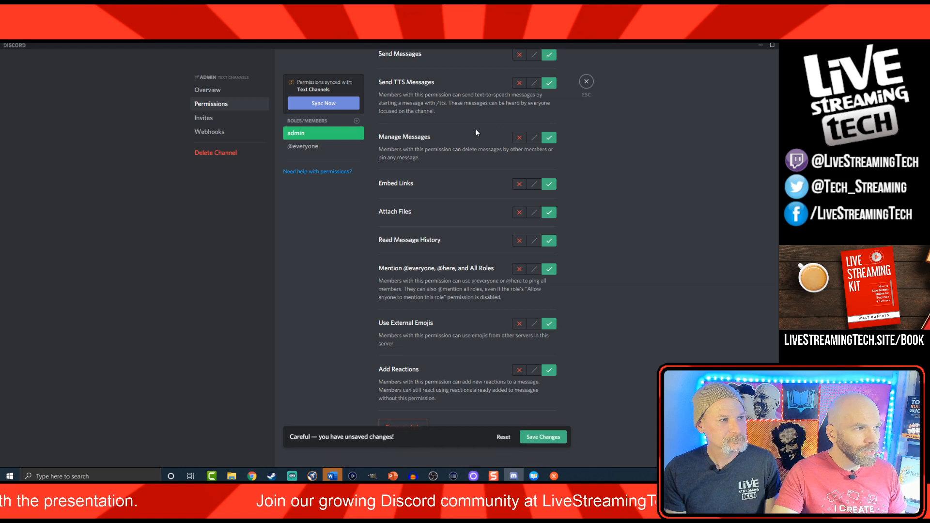
{"action": "left_click", "coordinate": [331, 146]}
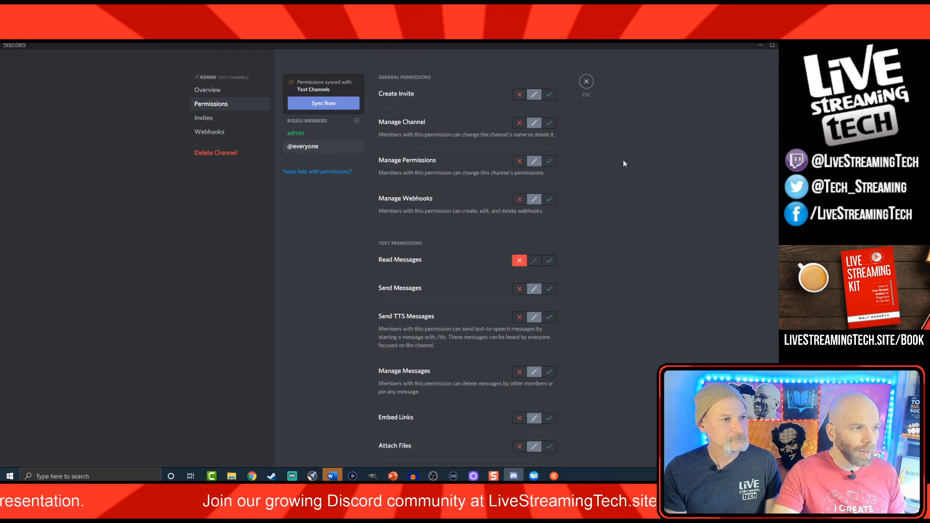
{"action": "scroll", "coordinate": [623, 162], "scroll_direction": "down", "scroll_amount": 1}
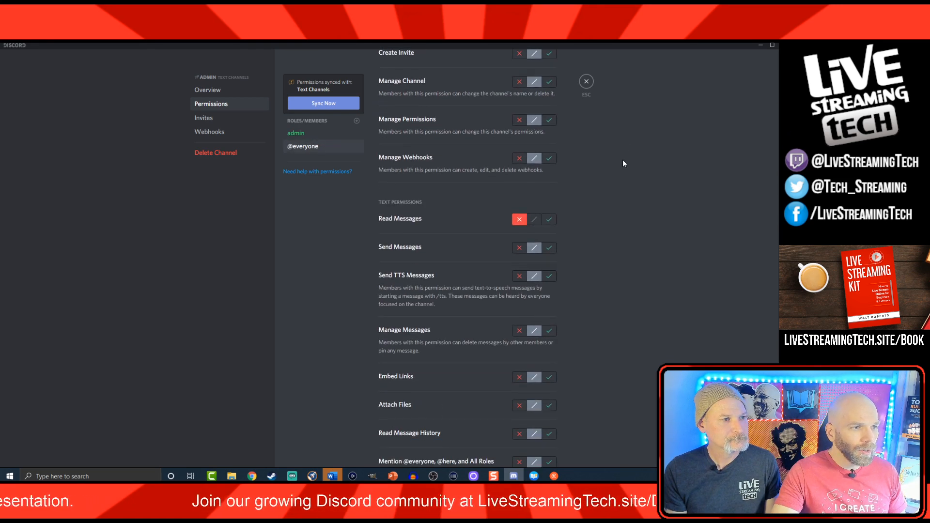
{"action": "left_click", "coordinate": [549, 220]}
{"action": "left_click", "coordinate": [519, 220]}
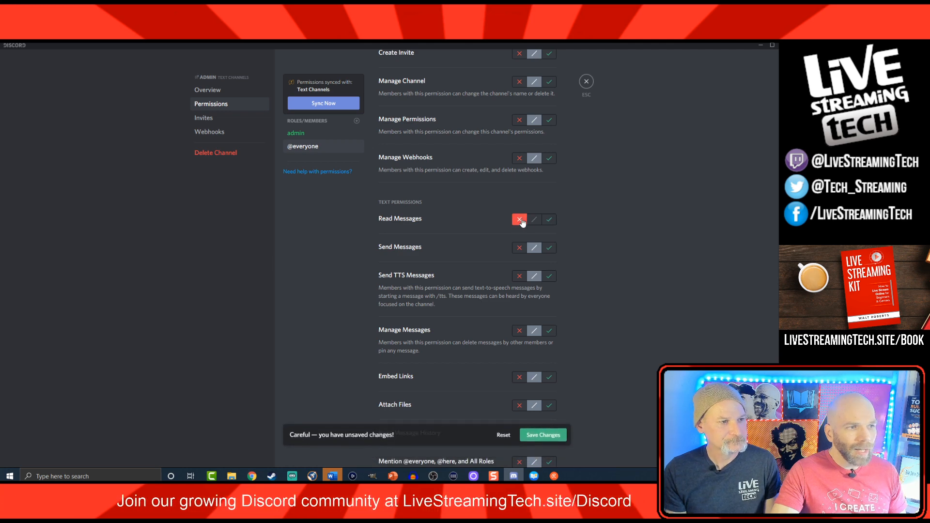
{"action": "left_click", "coordinate": [520, 248]}
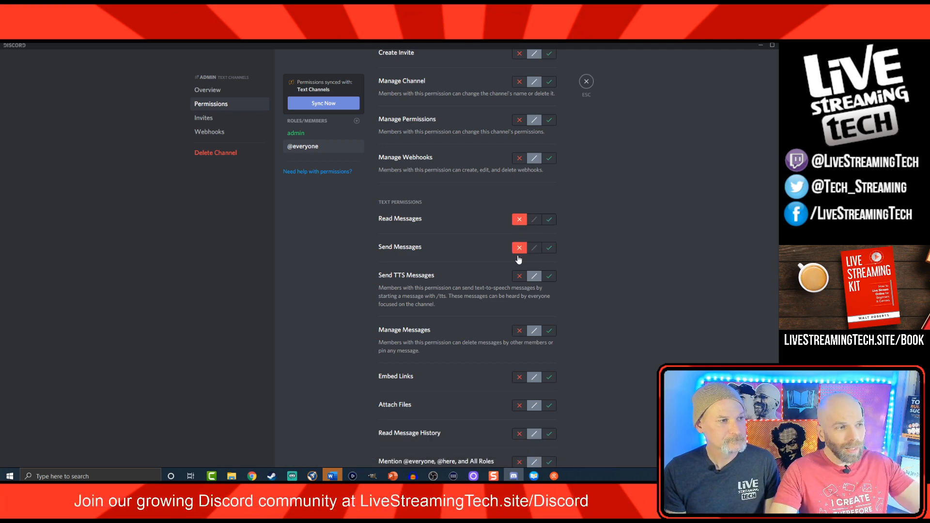
{"action": "left_click", "coordinate": [520, 276]}
{"action": "scroll", "coordinate": [536, 268], "scroll_direction": "up", "scroll_amount": 2}
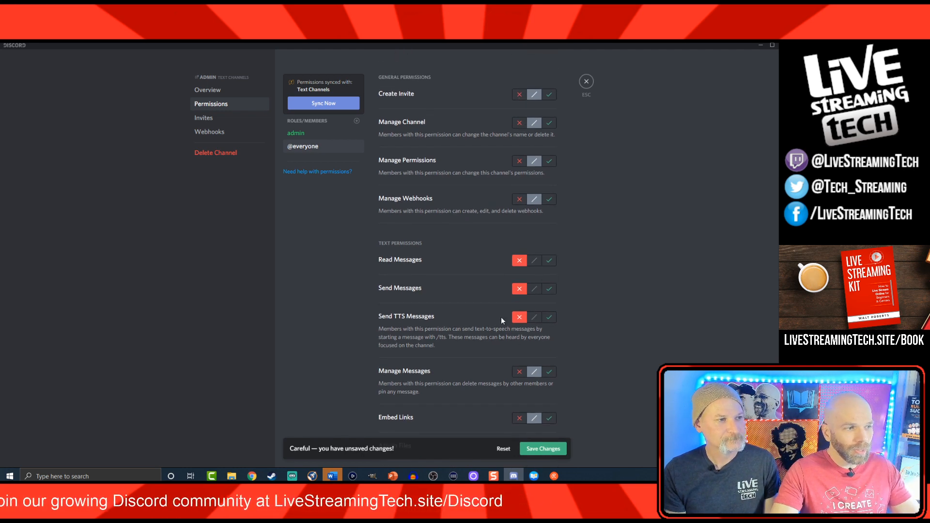
{"action": "scroll", "coordinate": [501, 408], "scroll_direction": "down", "scroll_amount": 5}
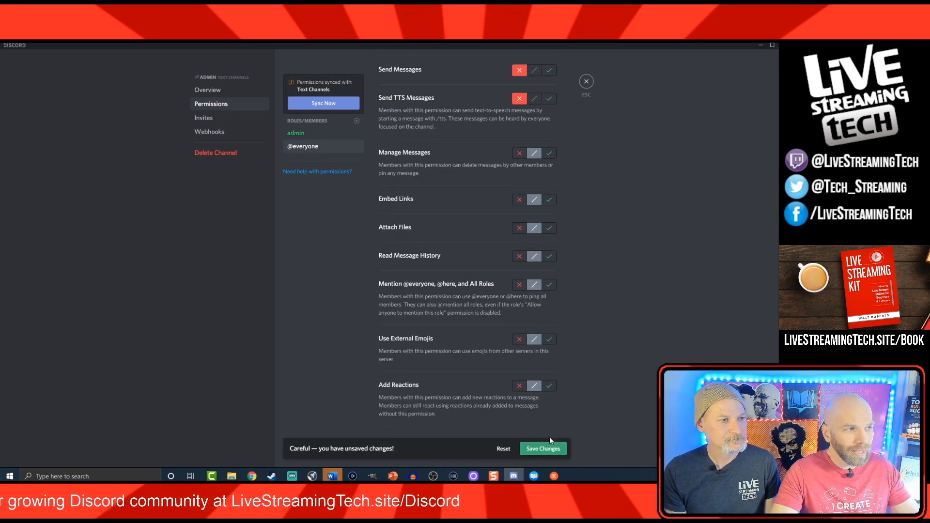
{"action": "scroll", "coordinate": [509, 295], "scroll_direction": "up", "scroll_amount": 2}
{"action": "left_click", "coordinate": [519, 236]}
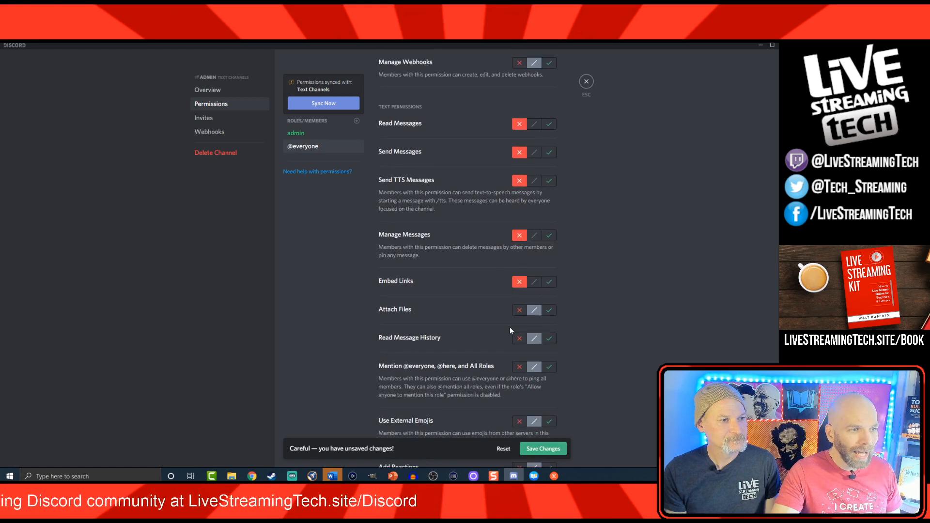
{"action": "left_click", "coordinate": [519, 341]}
{"action": "left_click", "coordinate": [519, 368]}
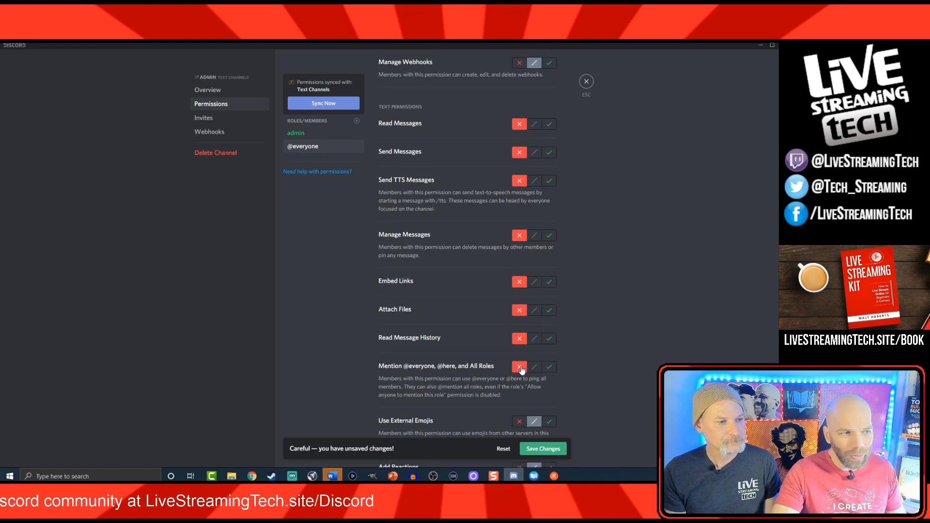
{"action": "left_click", "coordinate": [543, 448]}
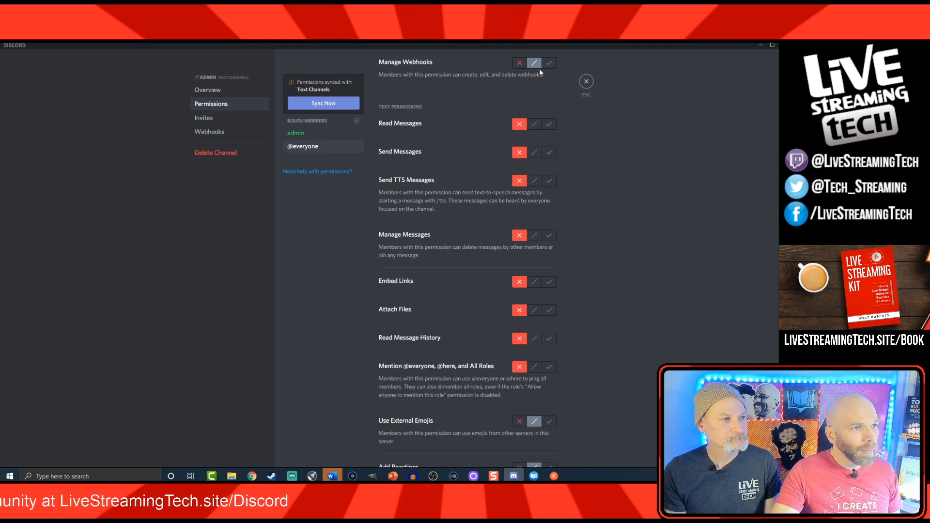
Close the admin channel's settings, then switch to Chrome and open the MEE6 bot website at mee6.xyz.
{"action": "left_click", "coordinate": [586, 83]}
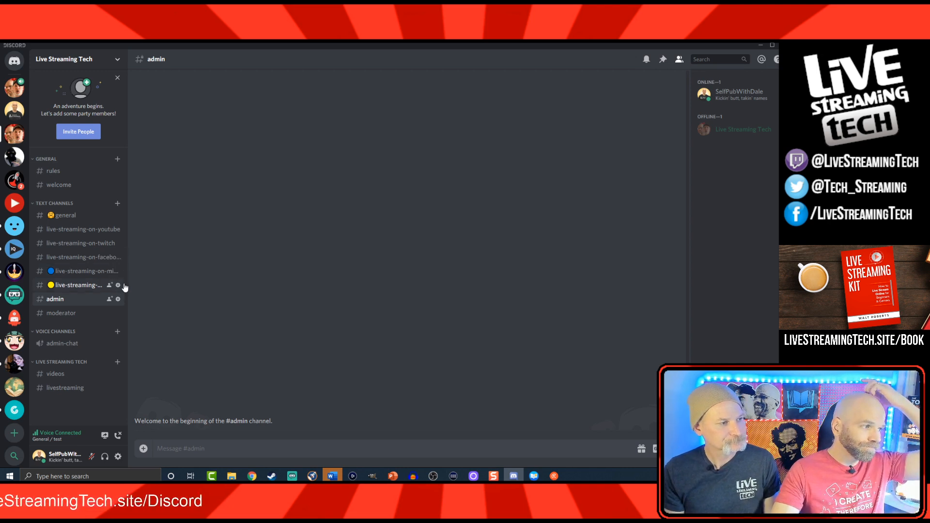
{"action": "left_click", "coordinate": [78, 375]}
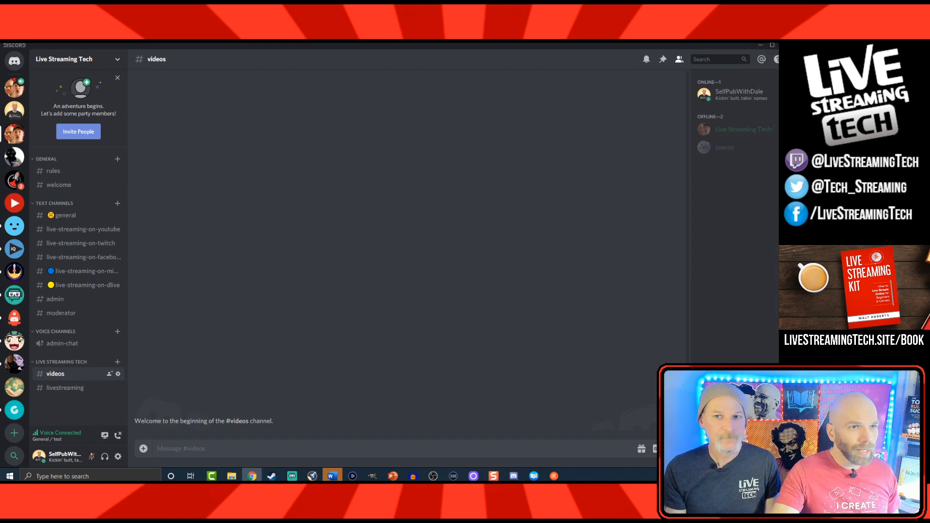
{"action": "left_click_drag", "start_coordinate": [778, 63], "coordinate": [83, 43]}
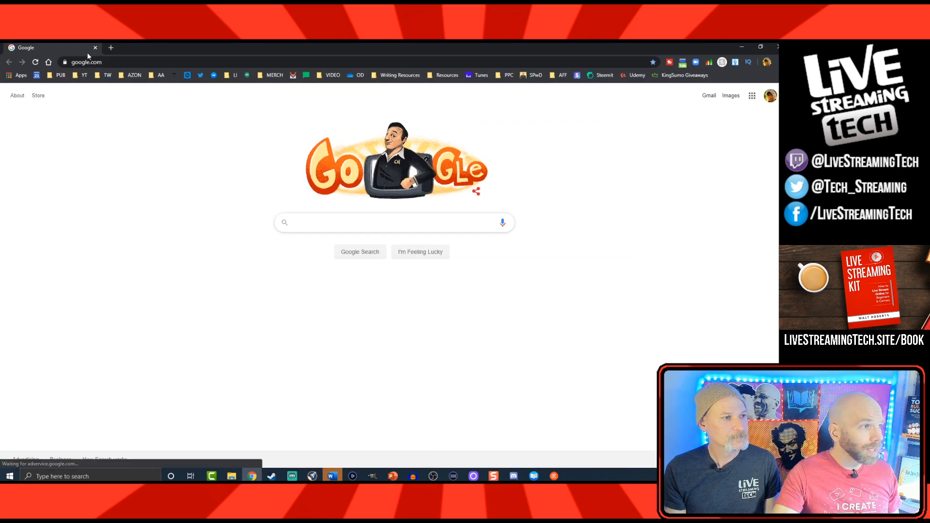
{"action": "left_click", "coordinate": [131, 63]}
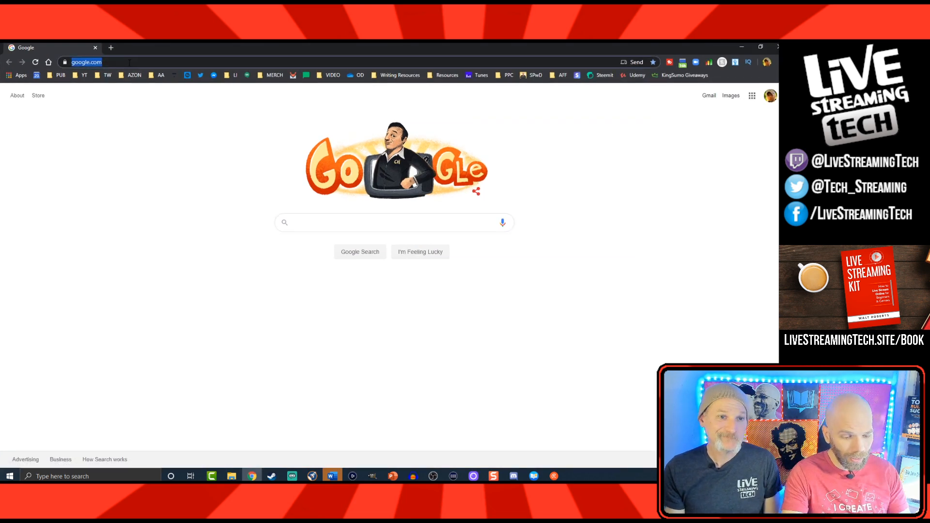
{"action": "type", "text": "mee"}
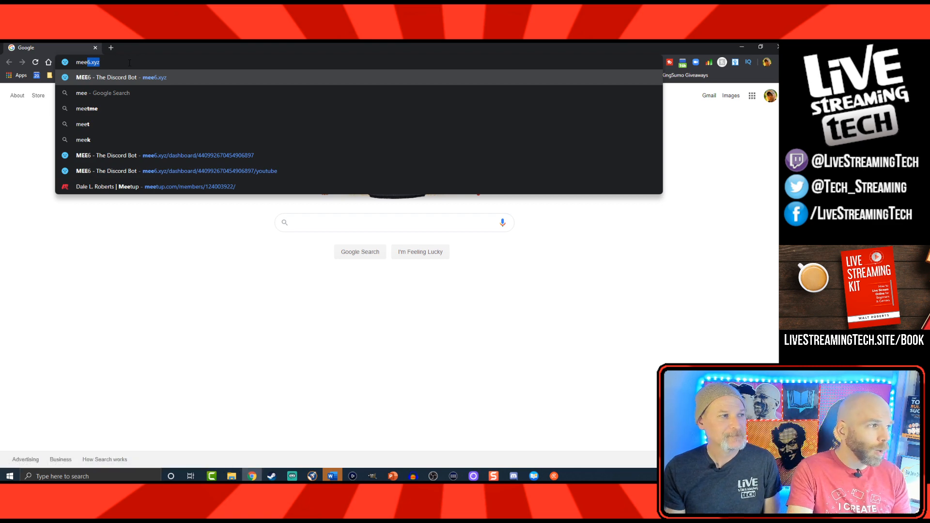
{"action": "key", "text": "Return"}
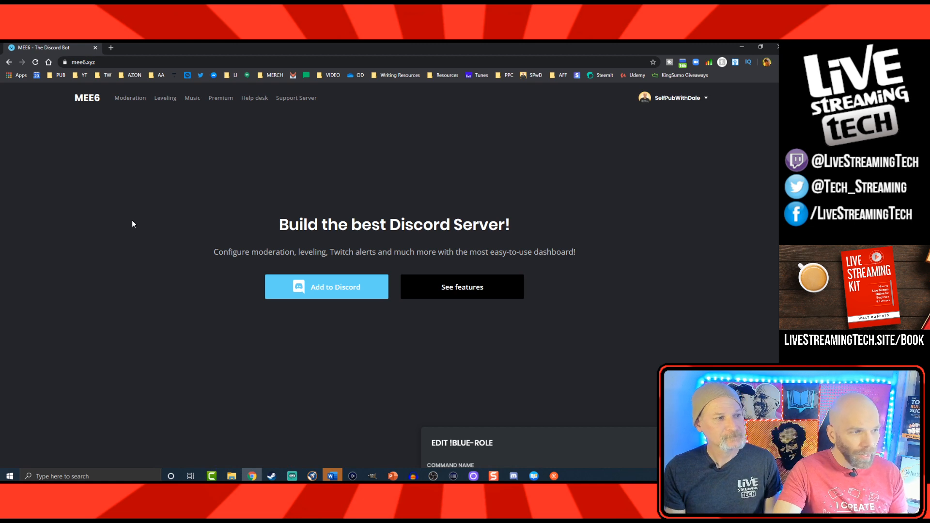
Start adding MEE6 to Discord, choosing Live Streaming Tech as the server, and continue to the permissions request.
{"action": "left_click", "coordinate": [325, 297]}
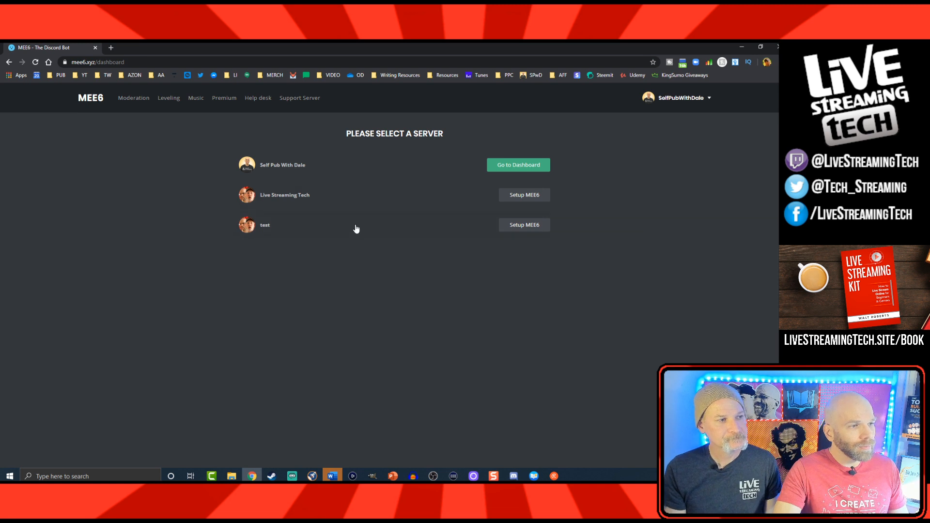
{"action": "left_click", "coordinate": [537, 200]}
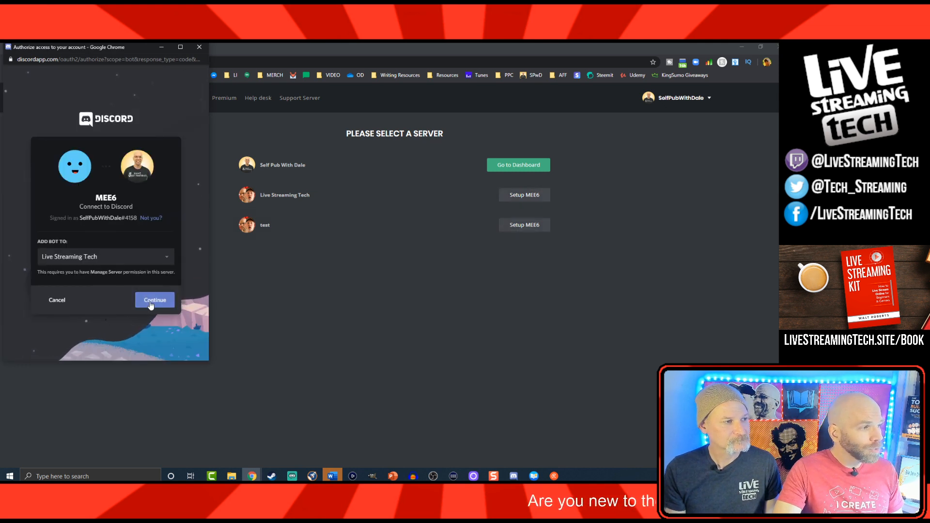
{"action": "left_click", "coordinate": [116, 257]}
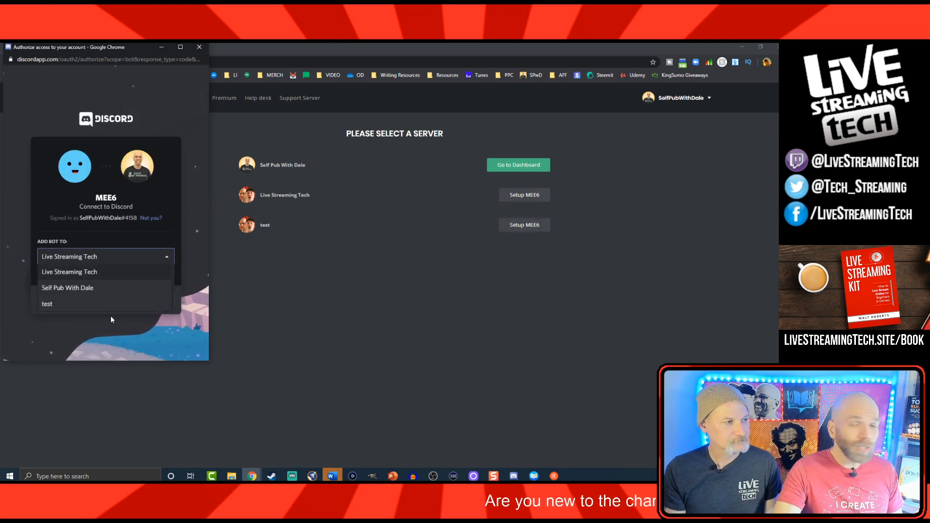
{"action": "left_click", "coordinate": [105, 273]}
{"action": "left_click", "coordinate": [158, 293]}
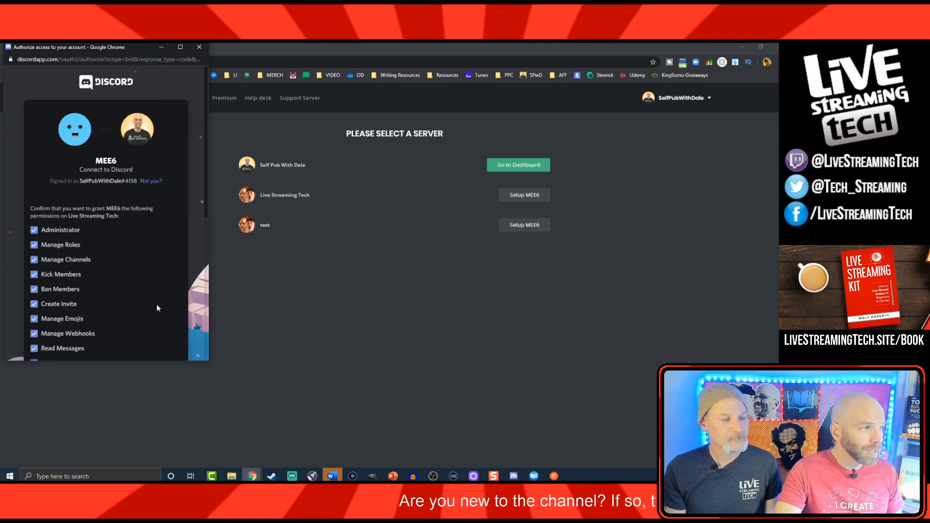
Review all permissions MEE6 requests on the Live Streaming Tech server and authorize the bot.
{"action": "scroll", "coordinate": [117, 288], "scroll_direction": "down", "scroll_amount": 4}
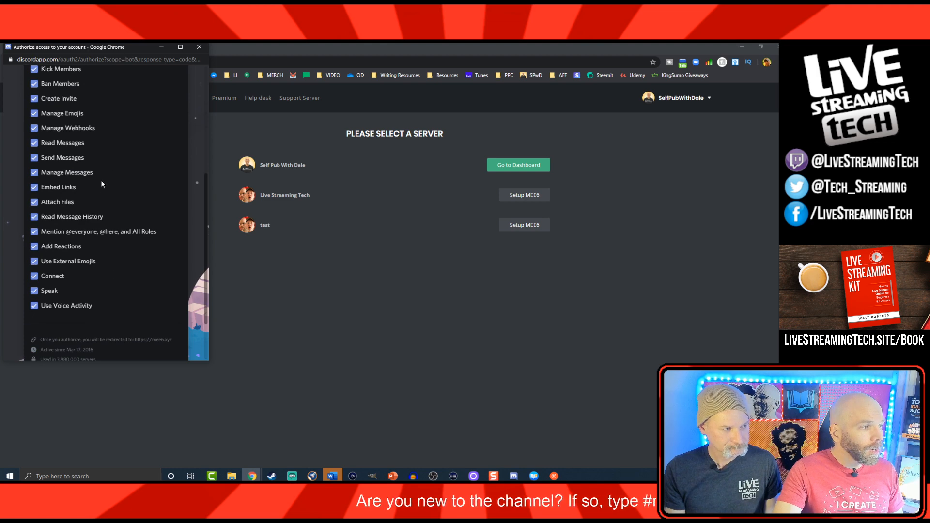
{"action": "scroll", "coordinate": [101, 194], "scroll_direction": "down", "scroll_amount": 2}
{"action": "scroll", "coordinate": [99, 183], "scroll_direction": "up", "scroll_amount": 6}
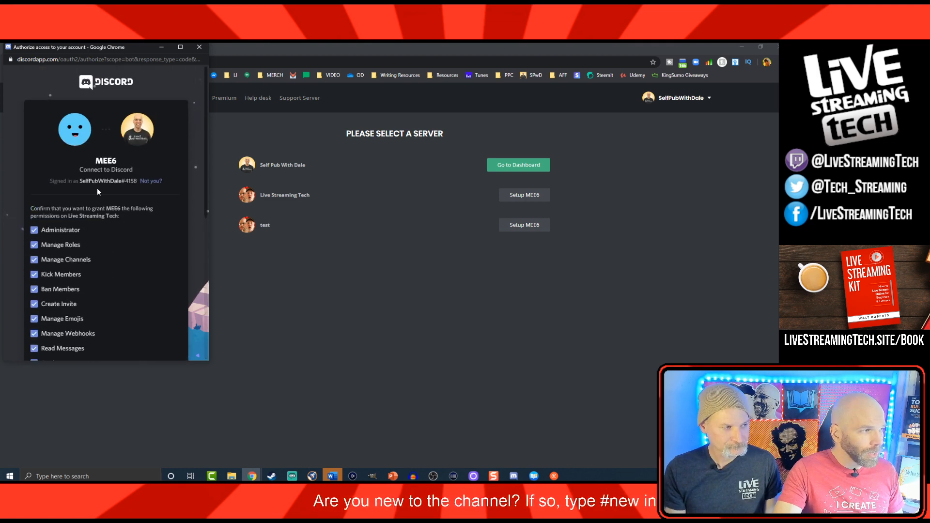
{"action": "scroll", "coordinate": [97, 193], "scroll_direction": "down", "scroll_amount": 8}
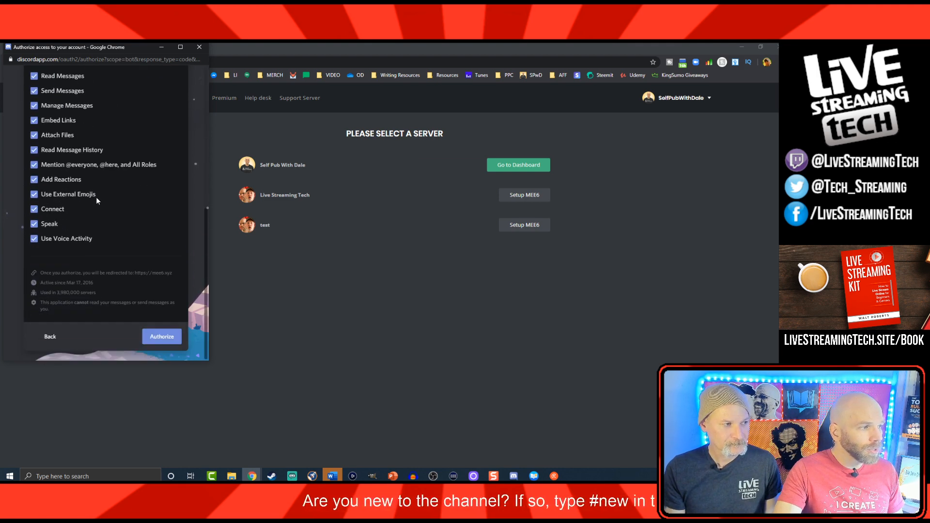
{"action": "left_click", "coordinate": [160, 342]}
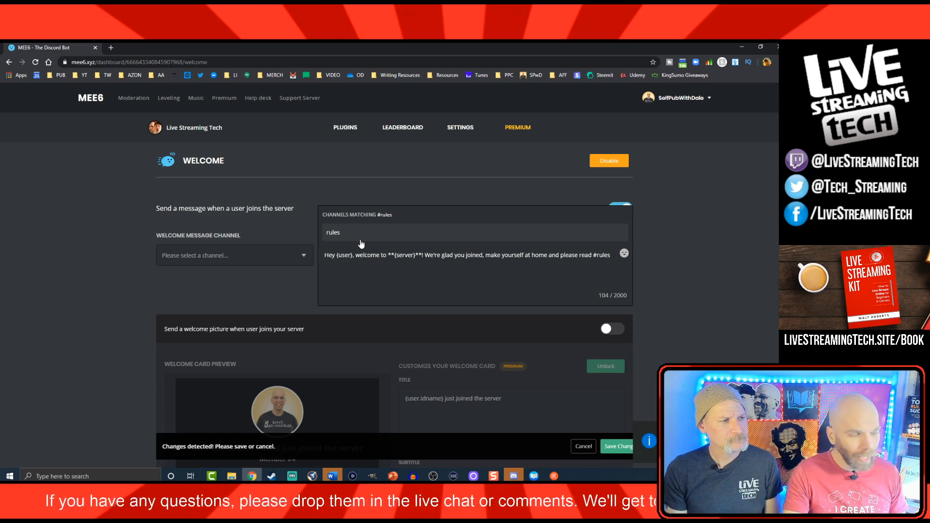
Complete the MEE6 welcome message with the #rules channel mention and a period, and try to save the changes.
{"action": "left_click", "coordinate": [360, 240]}
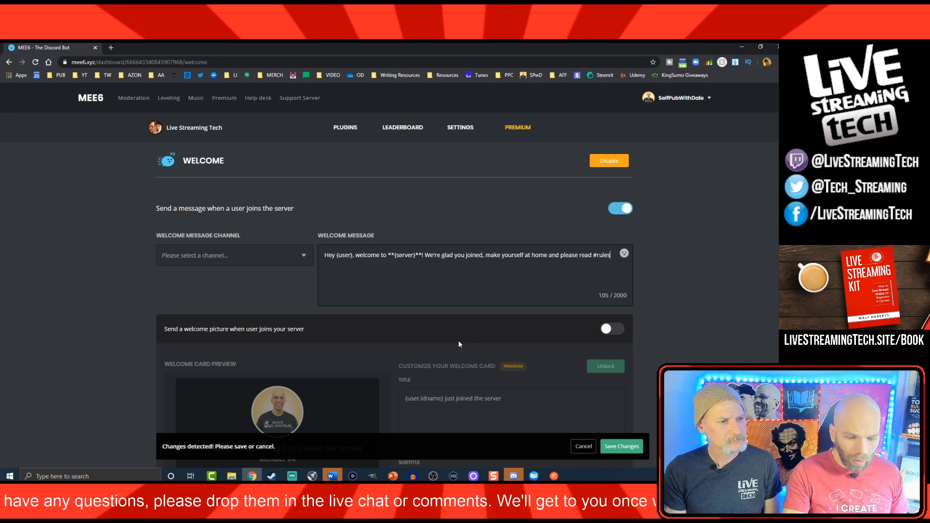
{"action": "type", "text": "."}
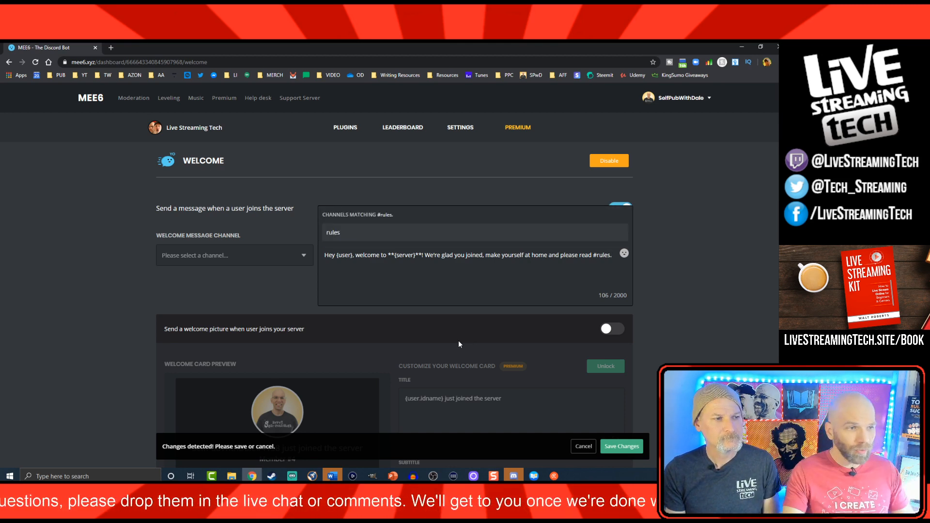
{"action": "scroll", "coordinate": [519, 327], "scroll_direction": "down", "scroll_amount": 3}
{"action": "scroll", "coordinate": [394, 271], "scroll_direction": "down", "scroll_amount": 7}
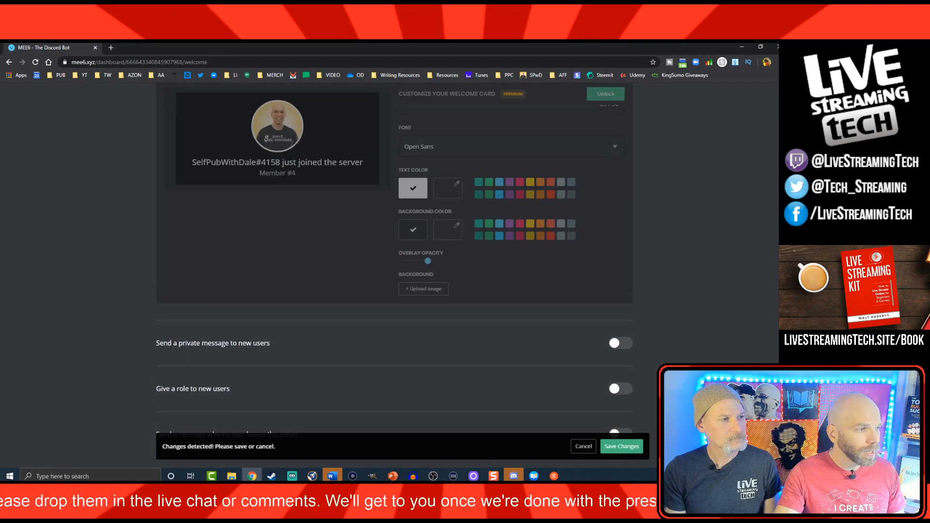
{"action": "scroll", "coordinate": [395, 271], "scroll_direction": "up", "scroll_amount": 7}
{"action": "left_click", "coordinate": [628, 452]}
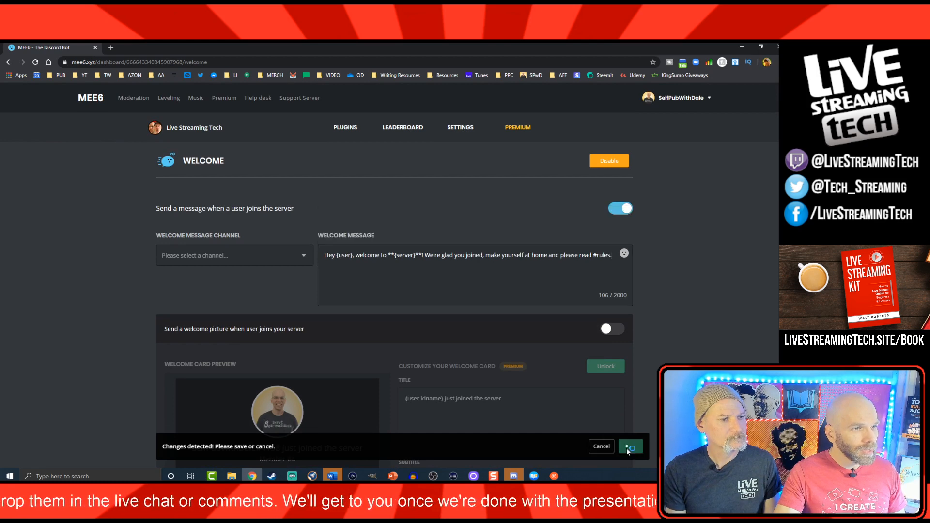
{"action": "left_click", "coordinate": [626, 450]}
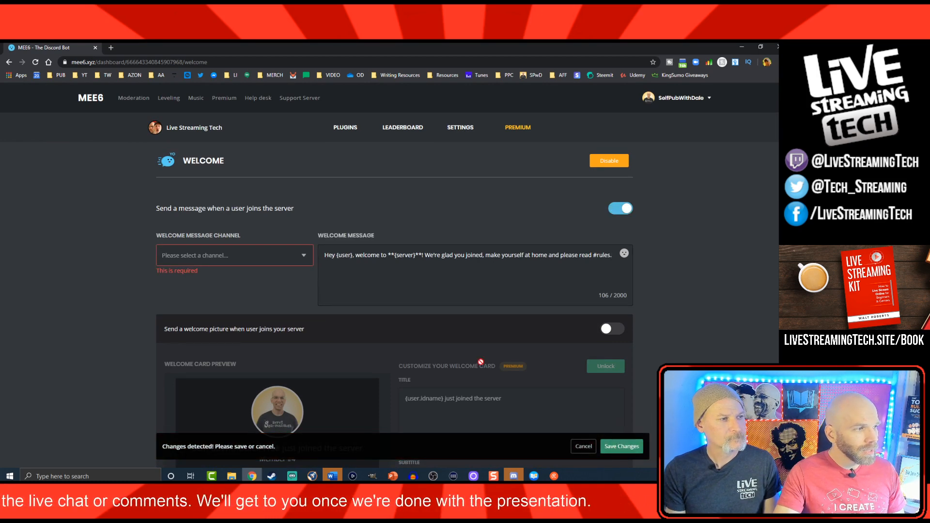
Set the welcome message channel to welcome in the General category and save the changes.
{"action": "left_click", "coordinate": [235, 261]}
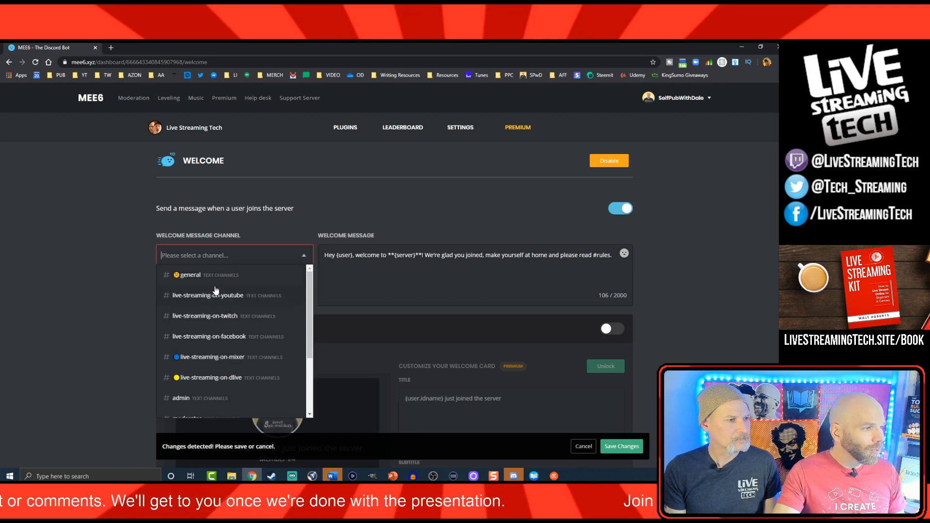
{"action": "scroll", "coordinate": [216, 291], "scroll_direction": "down", "scroll_amount": 2}
{"action": "left_click", "coordinate": [204, 345]}
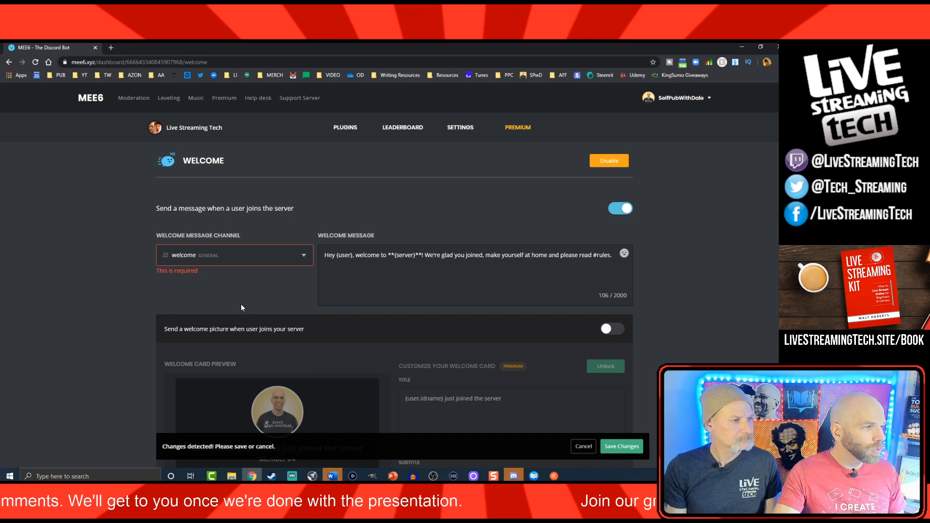
{"action": "left_click", "coordinate": [618, 447]}
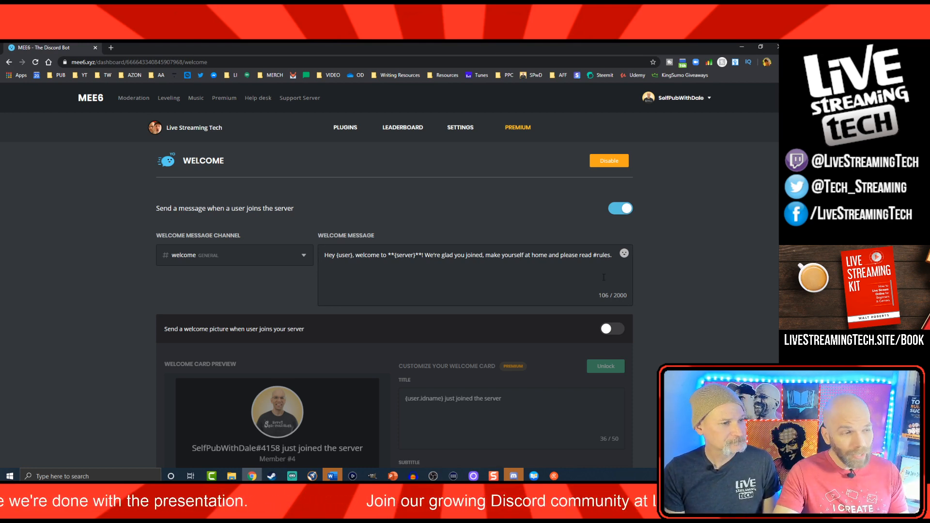
Enable MEE6's Twitch plugin and select livestreamingtech as the Twitch channel to announce.
{"action": "left_click", "coordinate": [333, 131]}
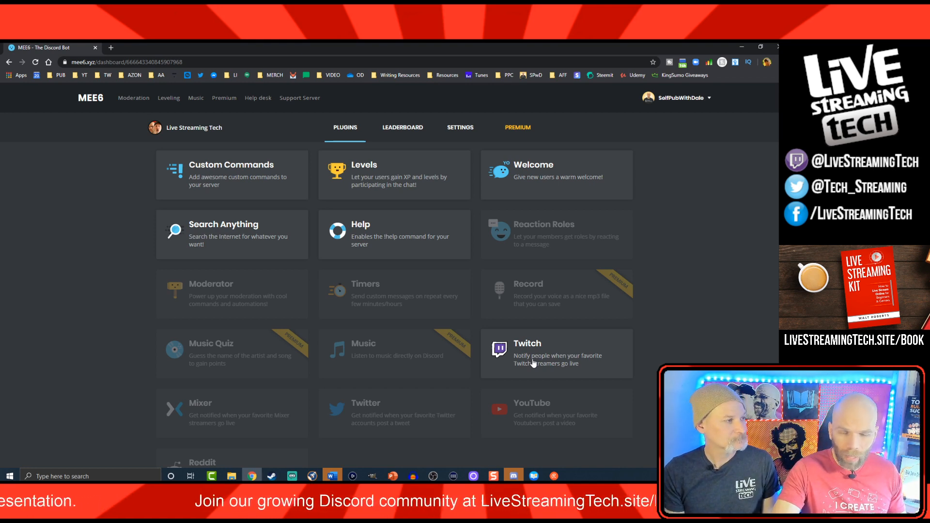
{"action": "left_click", "coordinate": [533, 363]}
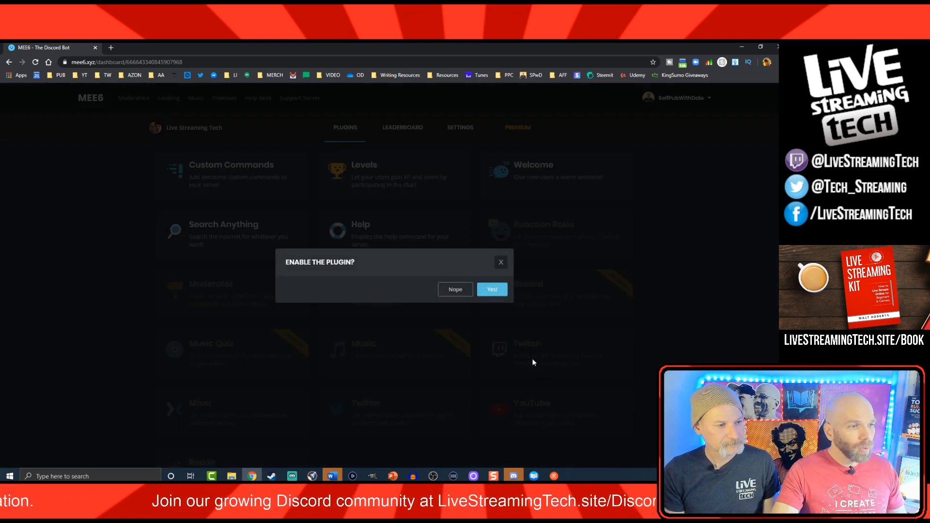
{"action": "left_click", "coordinate": [487, 290]}
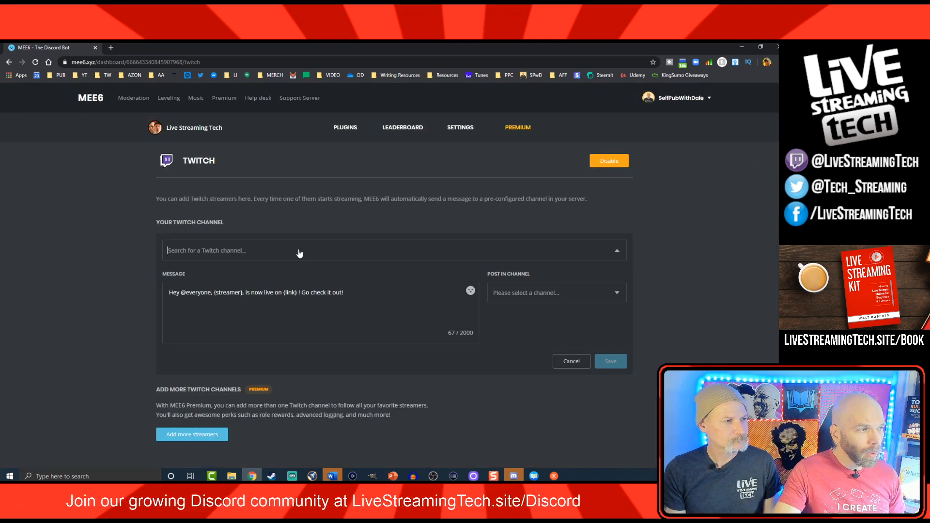
{"action": "type", "text": "livestreamingtech"}
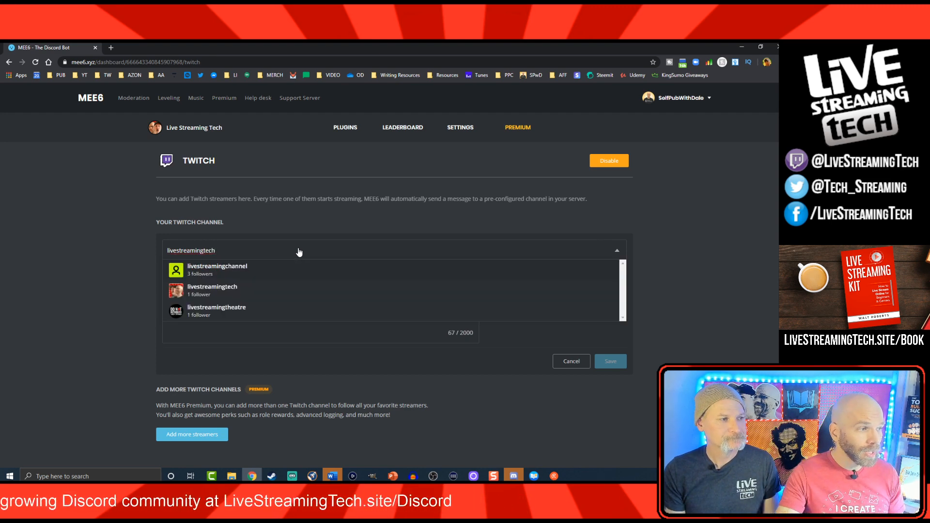
{"action": "left_click", "coordinate": [214, 295]}
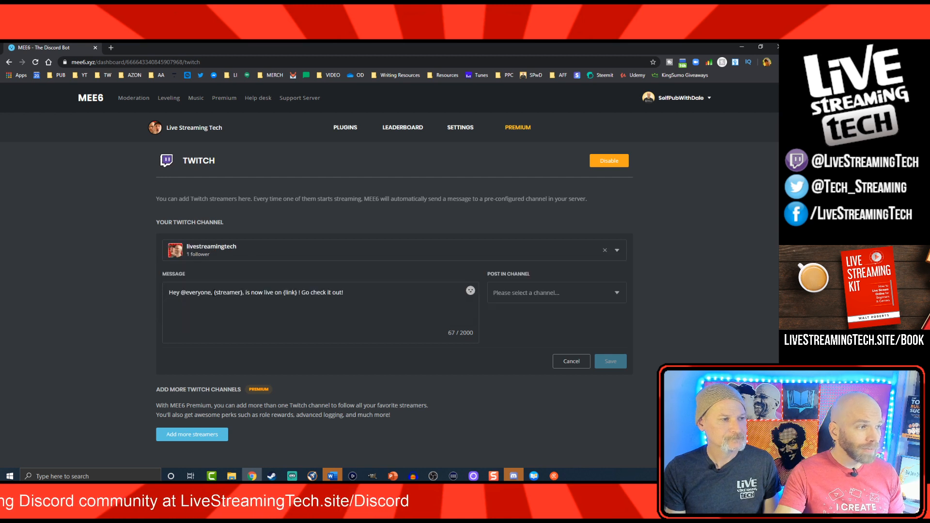
Post the Twitch live notifications in the livestreaming channel and save the configuration.
{"action": "left_click", "coordinate": [517, 295]}
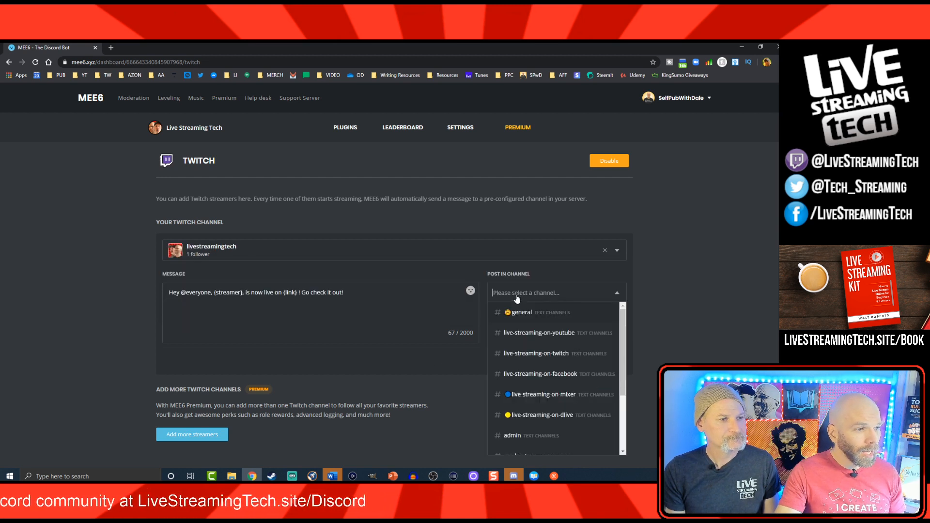
{"action": "scroll", "coordinate": [532, 388], "scroll_direction": "down", "scroll_amount": 2}
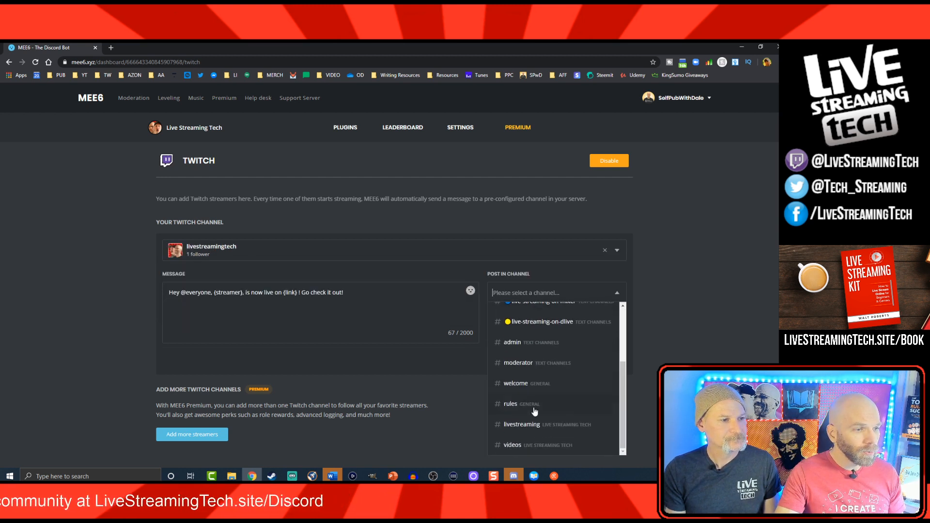
{"action": "left_click", "coordinate": [528, 425]}
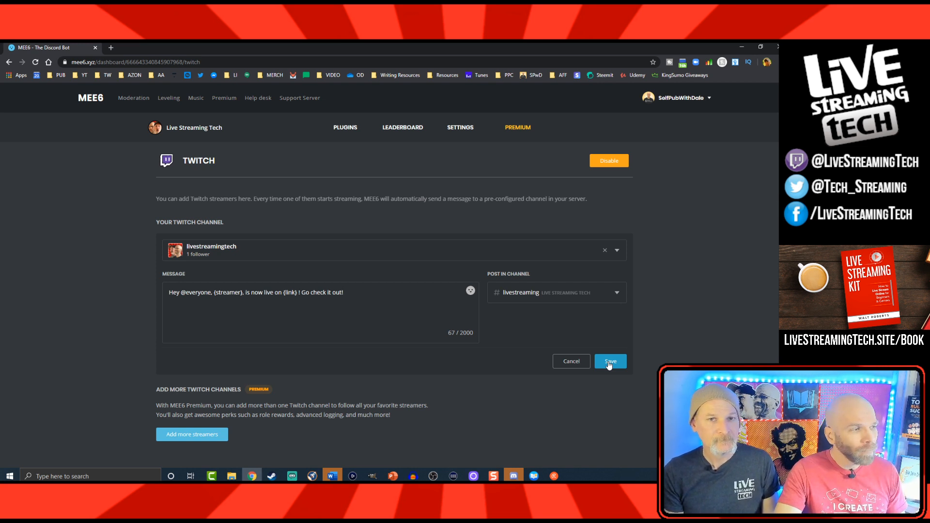
{"action": "left_click", "coordinate": [610, 364]}
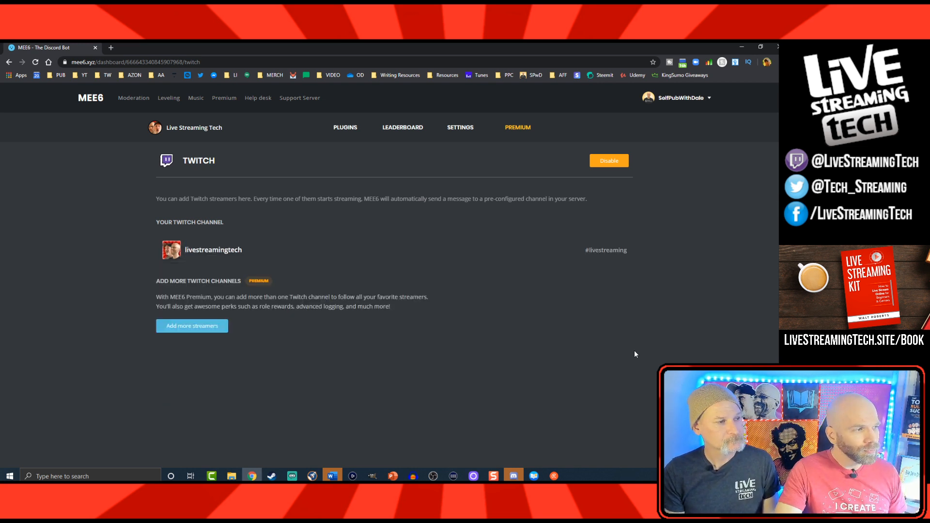
Enable MEE6's YouTube plugin for the Live Streaming Tech server.
{"action": "left_click", "coordinate": [345, 127]}
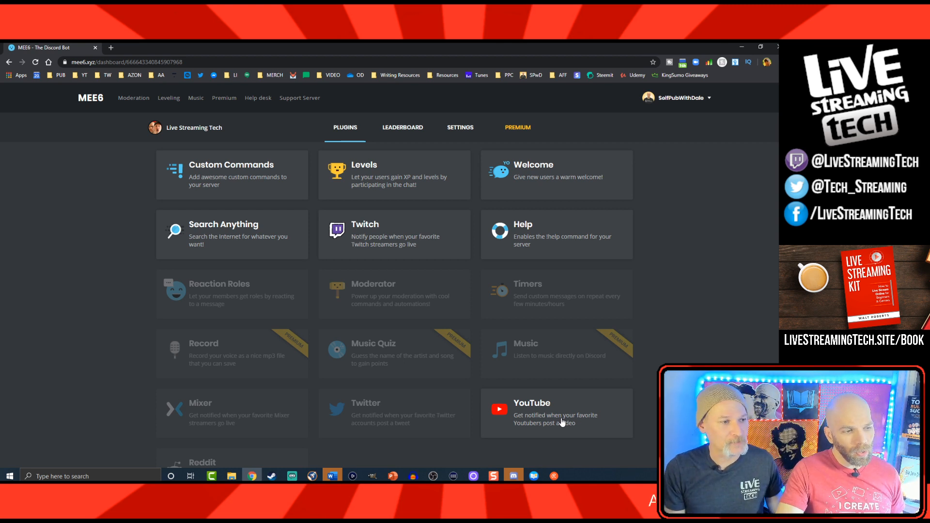
{"action": "left_click", "coordinate": [563, 423]}
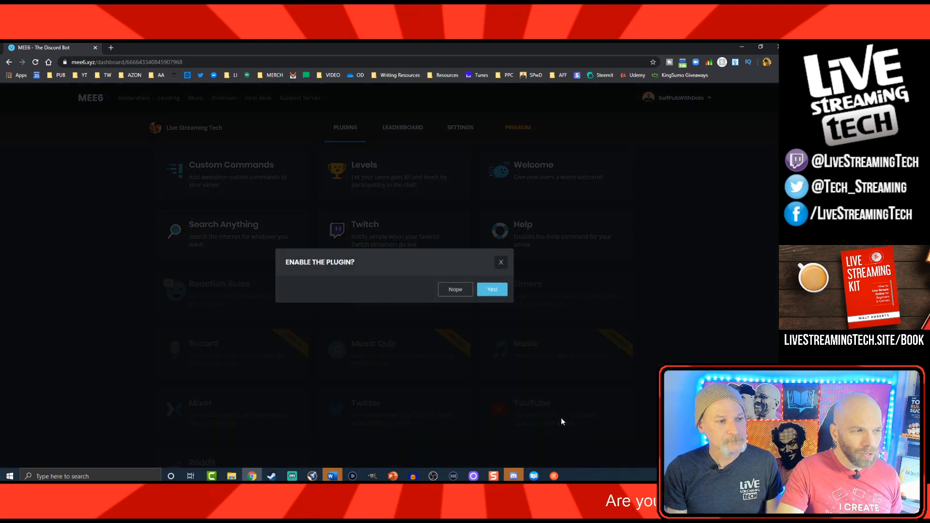
{"action": "left_click", "coordinate": [489, 292]}
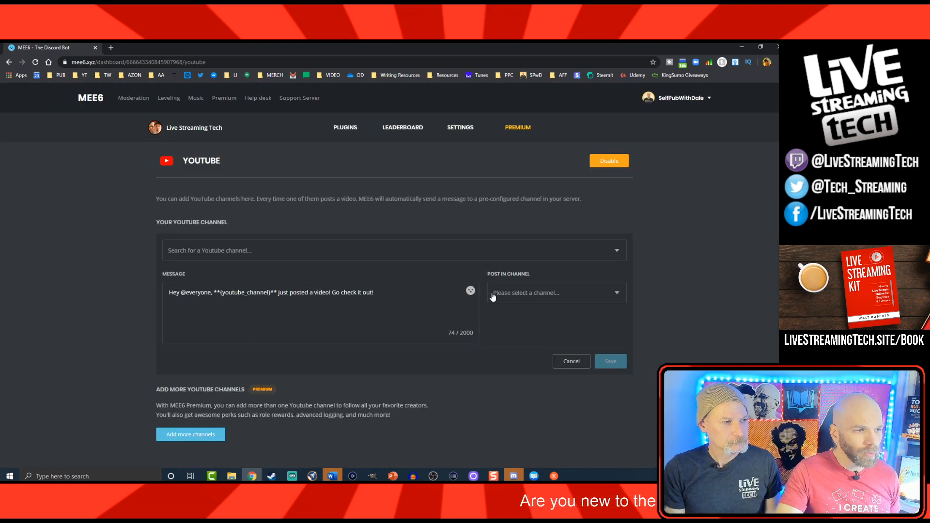
Post YouTube announcements in the videos channel and select Live Streaming Tech as the YouTube channel to follow.
{"action": "left_click", "coordinate": [489, 292]}
{"action": "scroll", "coordinate": [507, 363], "scroll_direction": "down", "scroll_amount": 3}
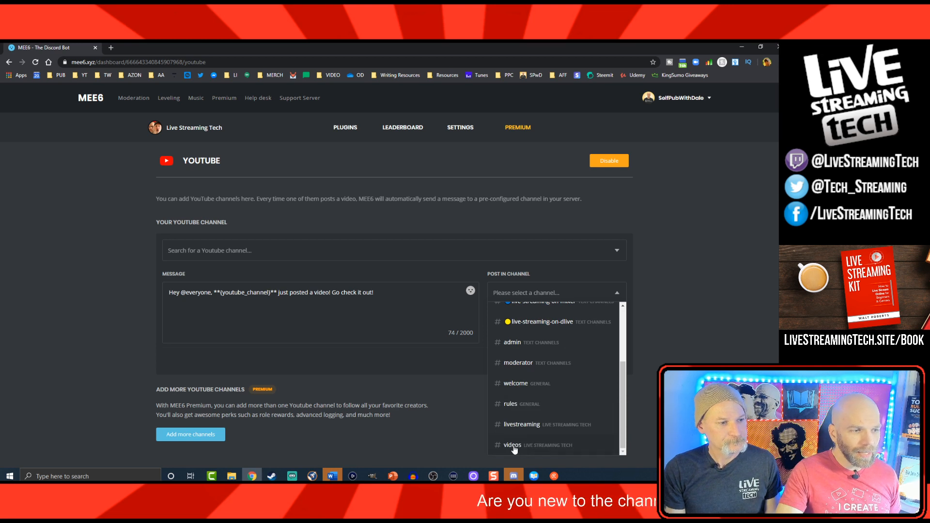
{"action": "left_click", "coordinate": [512, 446]}
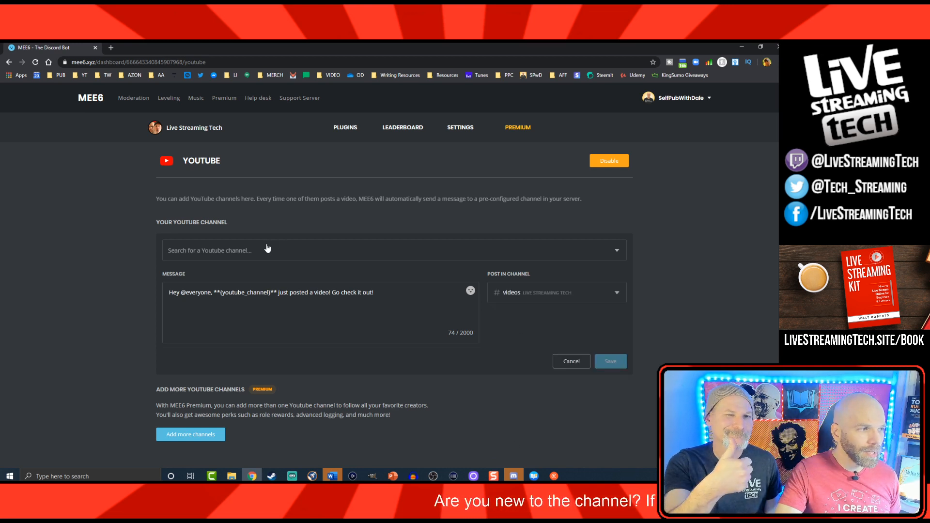
{"action": "left_click", "coordinate": [266, 252]}
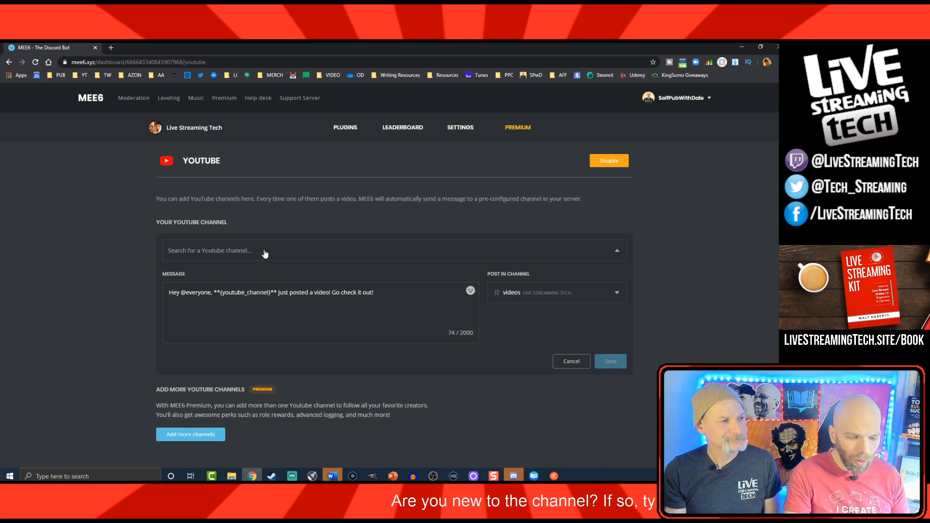
{"action": "type", "text": "live streaming tech"}
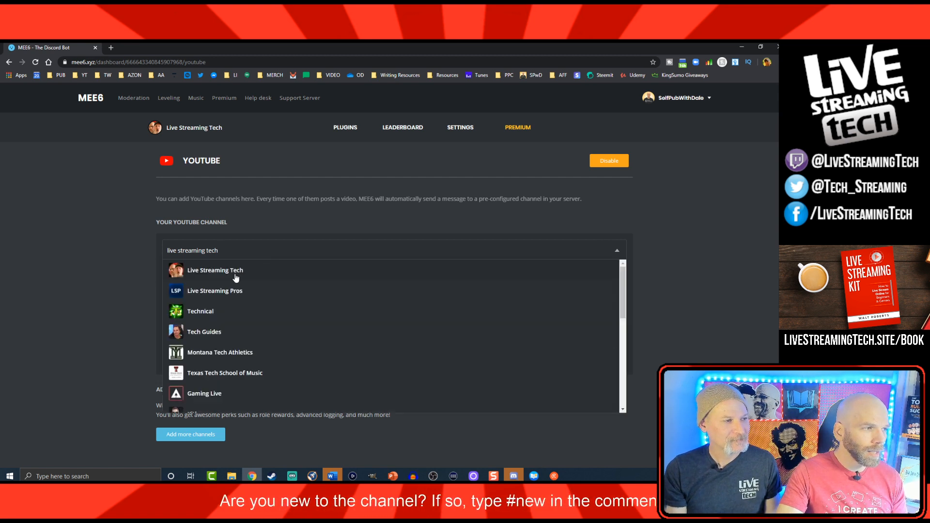
{"action": "left_click", "coordinate": [233, 271]}
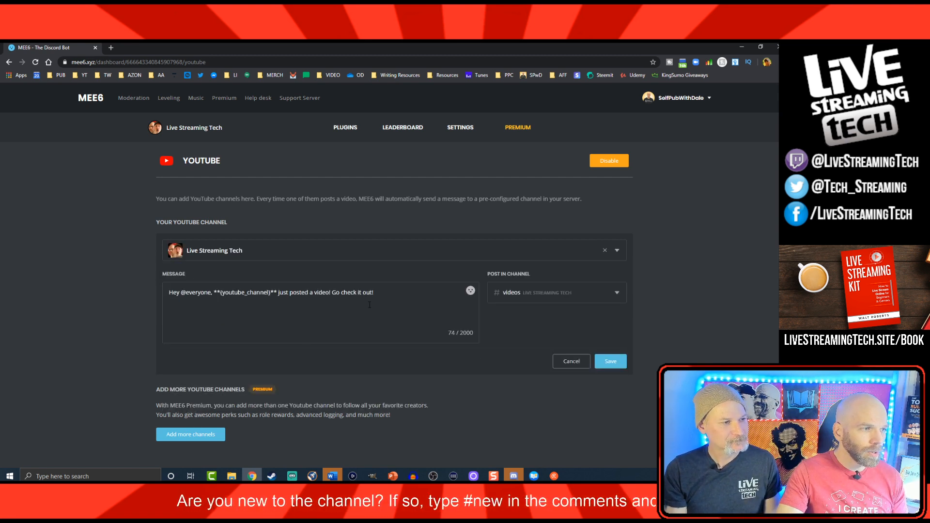
Change the end of the YouTube announcement message to "Go check out our latest video, yo!" and save the configuration.
{"action": "left_click_drag", "start_coordinate": [358, 293], "coordinate": [389, 297]}
{"action": "type", "text": "out our l"}
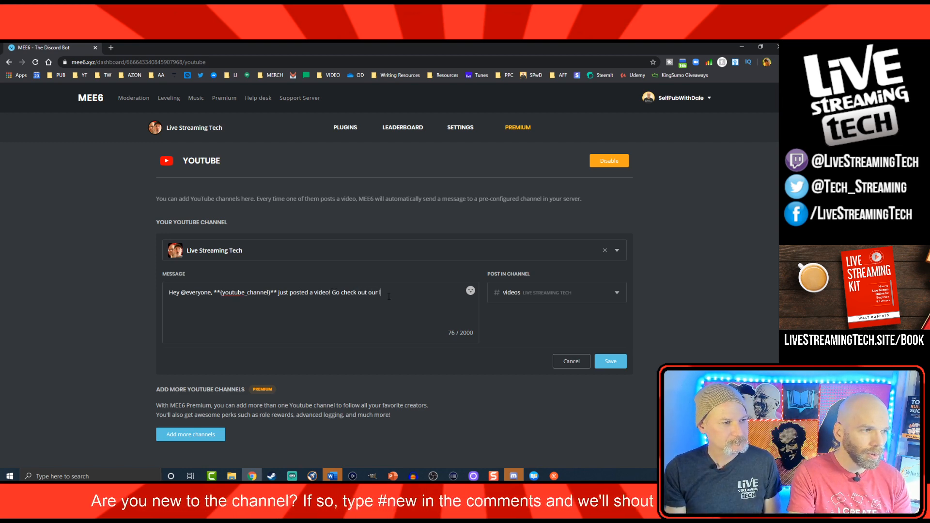
{"action": "type", "text": "atest vide"}
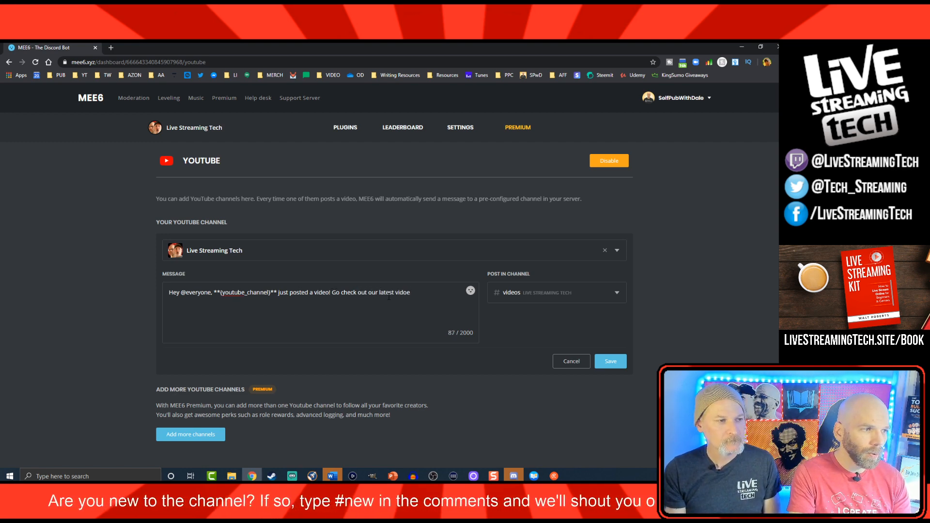
{"action": "type", "text": "o, yo!"}
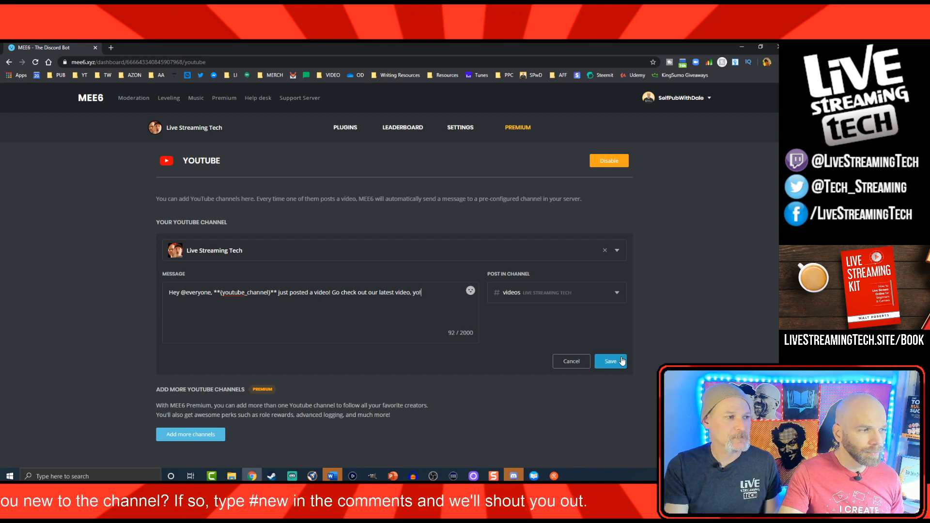
{"action": "left_click", "coordinate": [611, 361]}
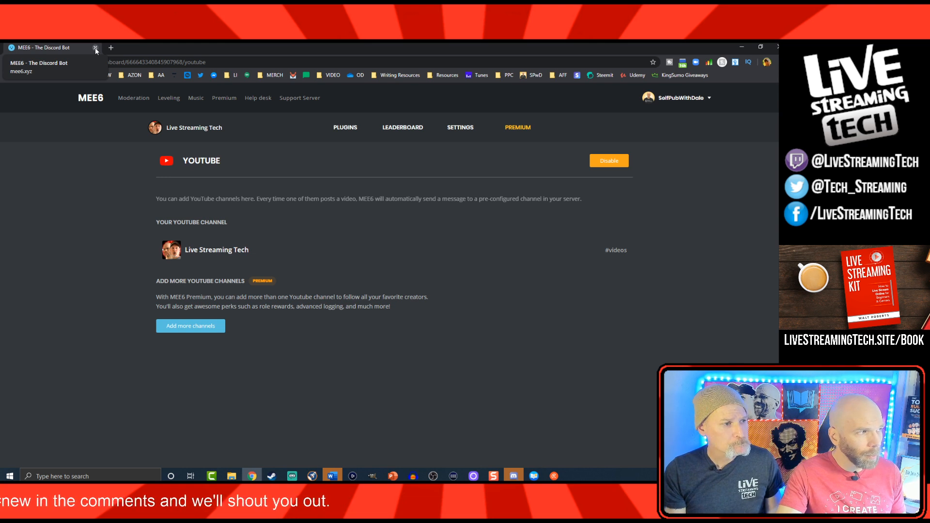
Bookmark the MEE6 dashboard page on the bookmarks bar.
{"action": "left_click", "coordinate": [650, 63]}
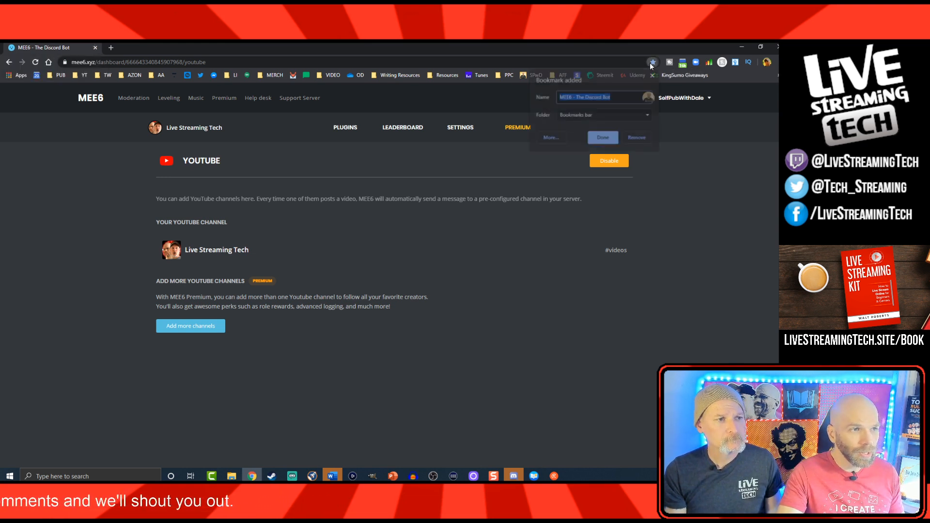
{"action": "left_click", "coordinate": [603, 139]}
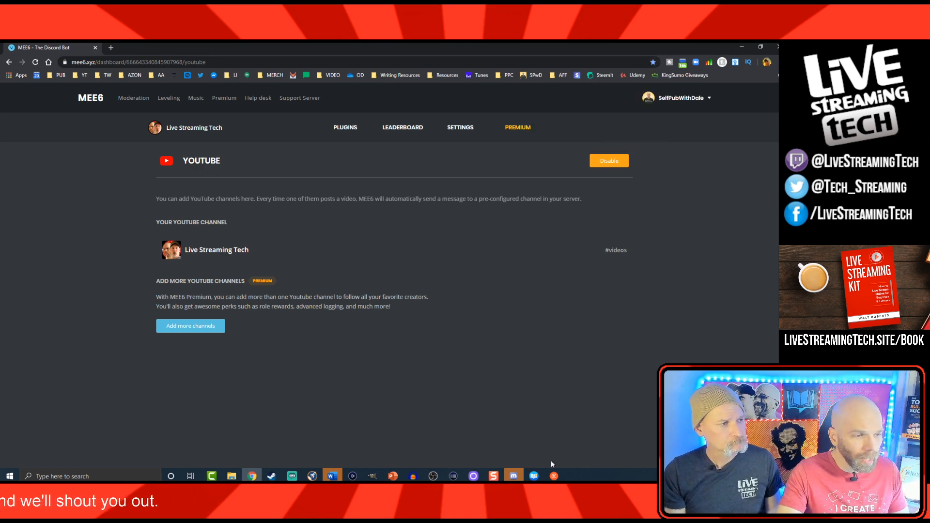
Switch to Discord and start a message in the rules channel with the first rule, "1. Be cool.".
{"action": "left_click", "coordinate": [513, 476]}
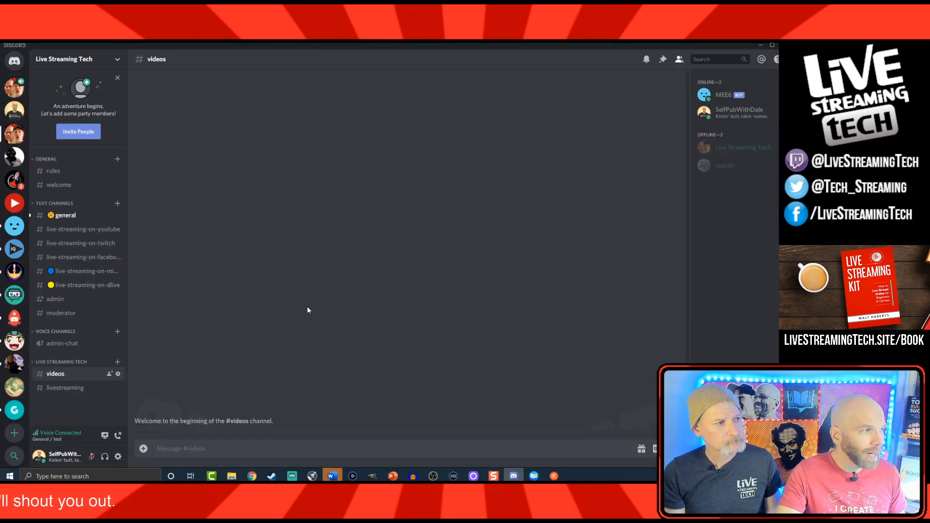
{"action": "left_click", "coordinate": [57, 171]}
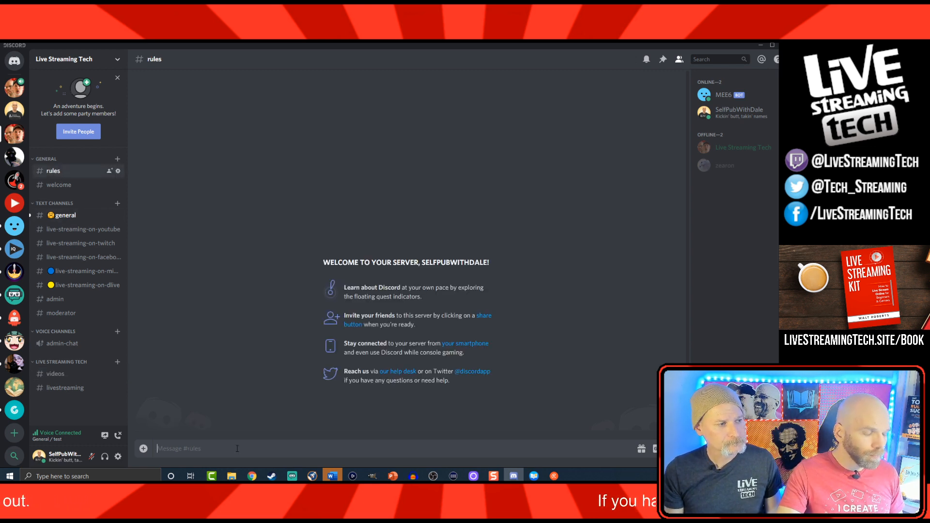
{"action": "type", "text": "1."}
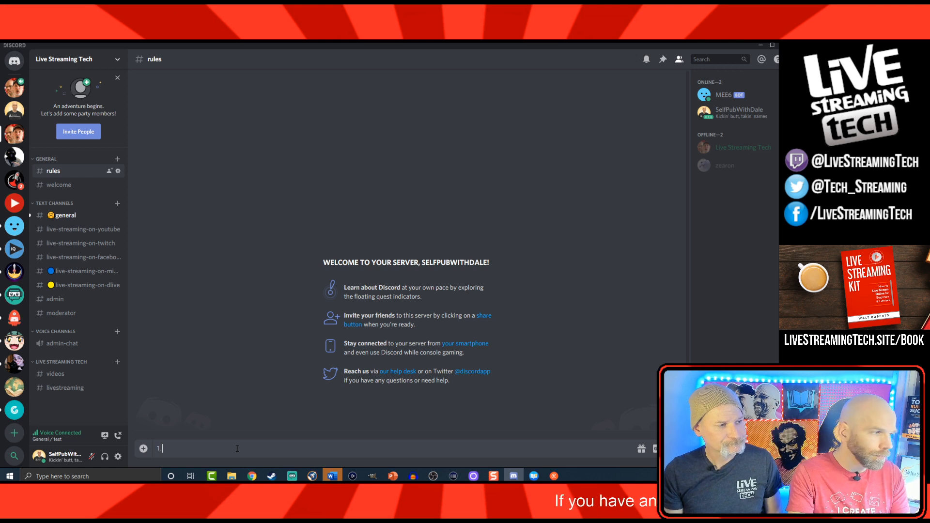
{"action": "type", "text": " Be cool"}
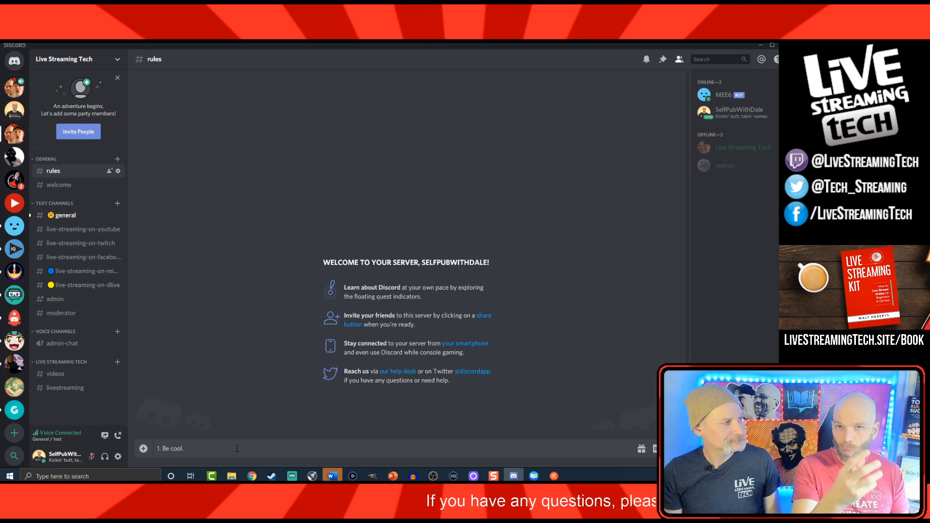
{"action": "type", "text": "."}
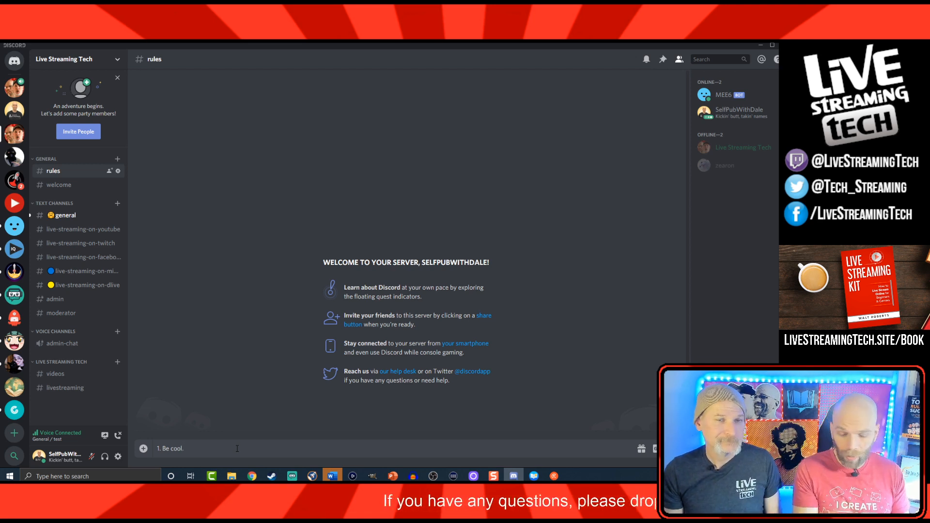
{"action": "key", "text": "shift+Return"}
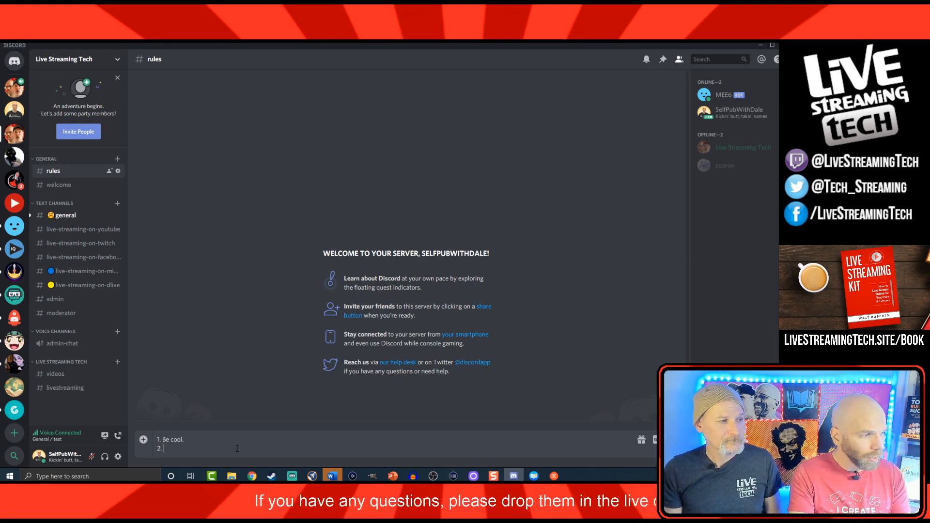
Add the second line "2. Only post safe at work stuff." to the rules message.
{"action": "type", "text": "2. ONly"}
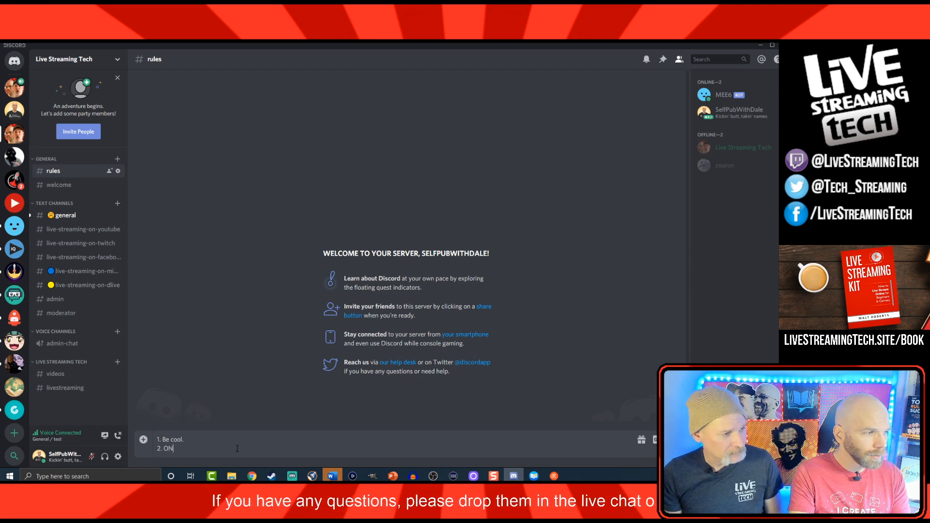
{"action": "key", "text": "BackSpace"}
{"action": "type", "text": "nly p"}
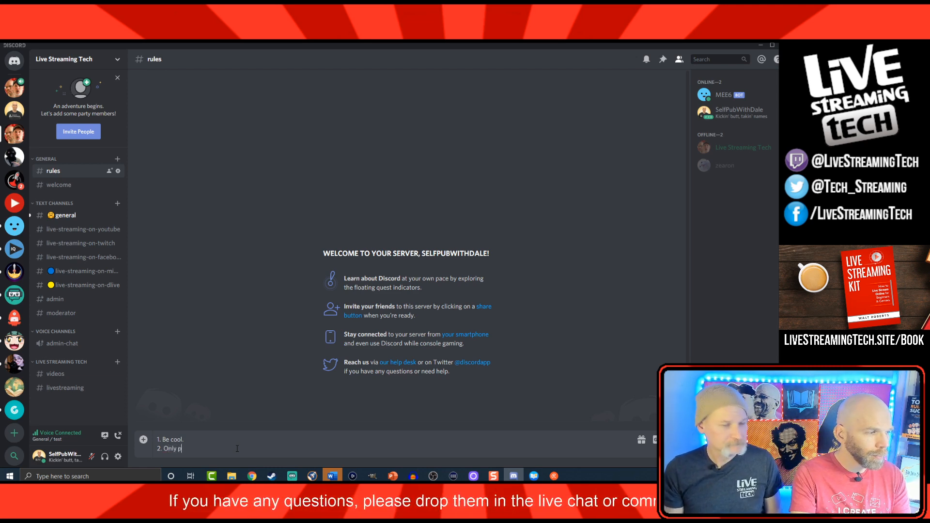
{"action": "type", "text": "ost safe "}
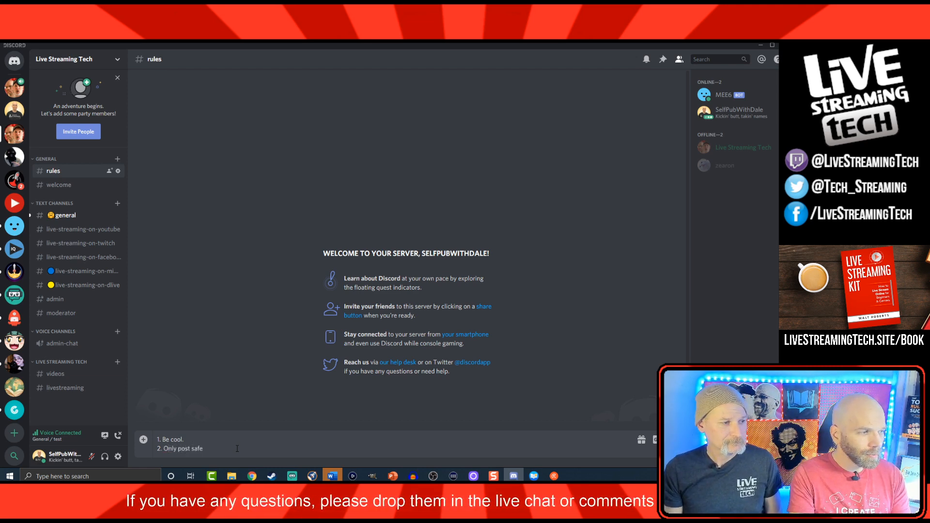
{"action": "type", "text": "at work stuf"}
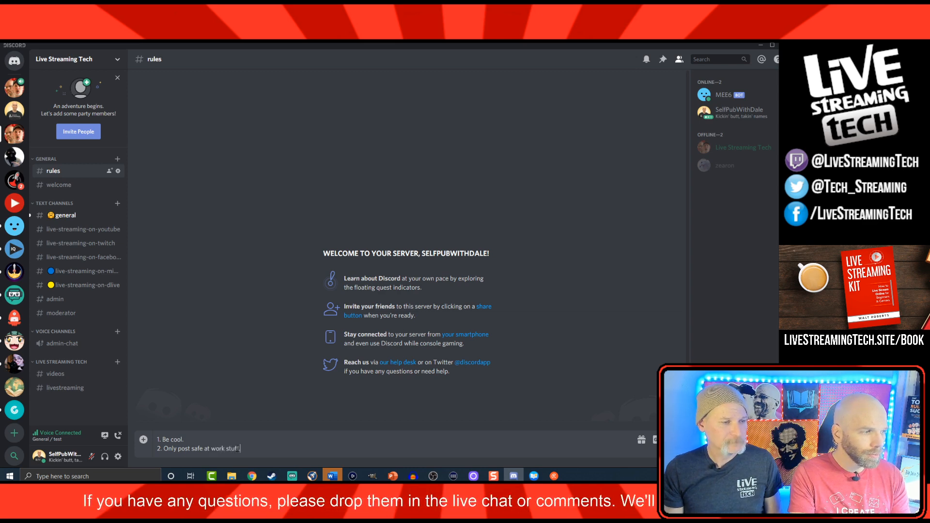
{"action": "type", "text": "f."}
{"action": "key", "text": "shift+Return"}
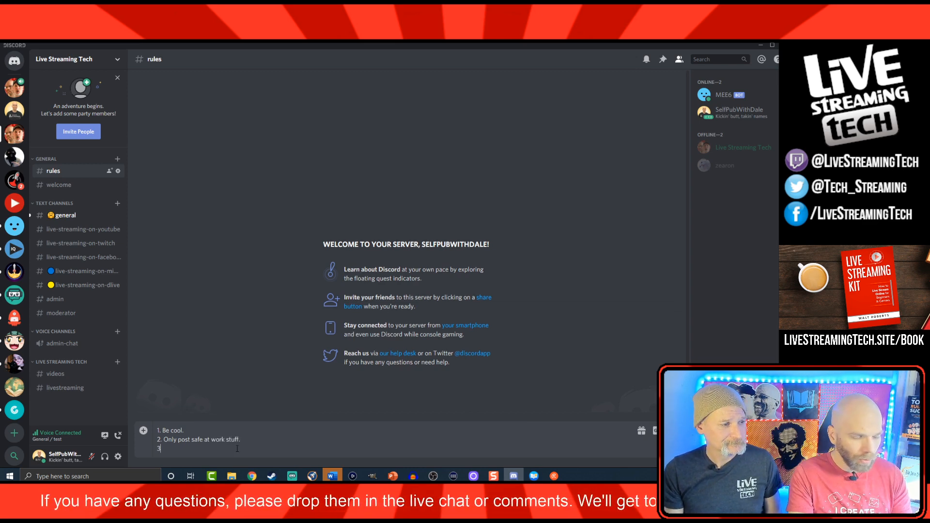
Add the third line "3. No spammy content or outbound links to adult content." to the rules message.
{"action": "type", "text": "3. No"}
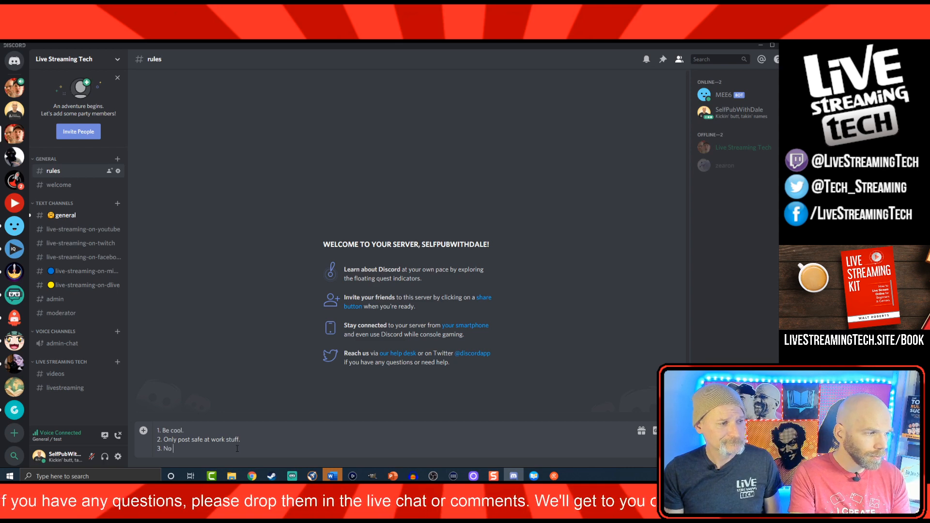
{"action": "type", "text": " sp"}
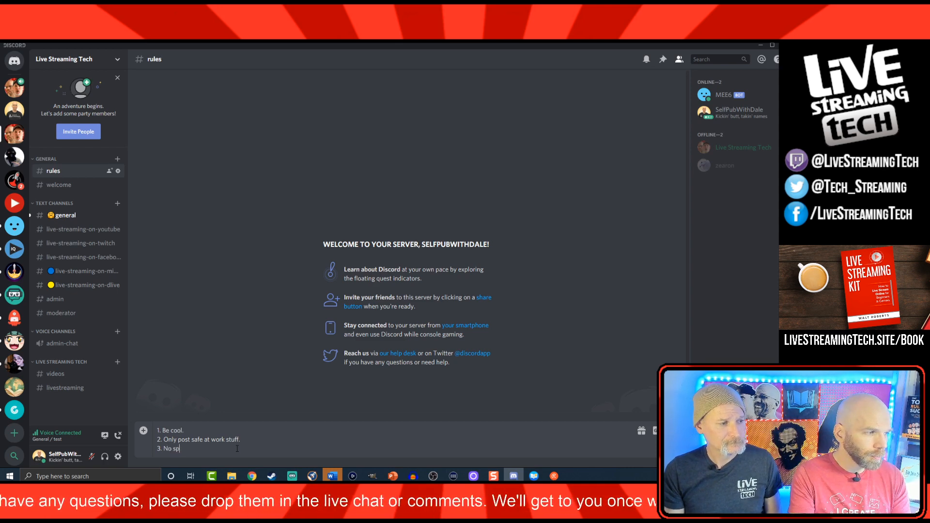
{"action": "type", "text": "ammy "}
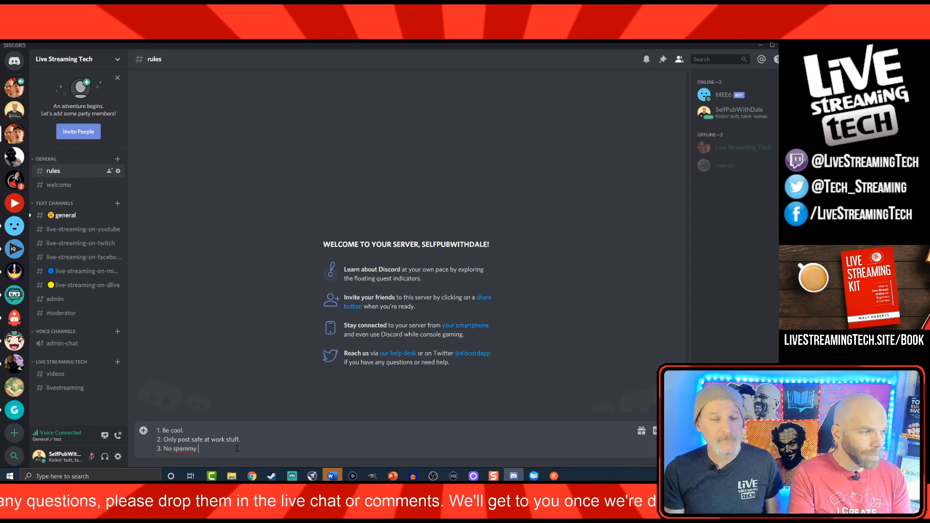
{"action": "type", "text": "content or outbou"}
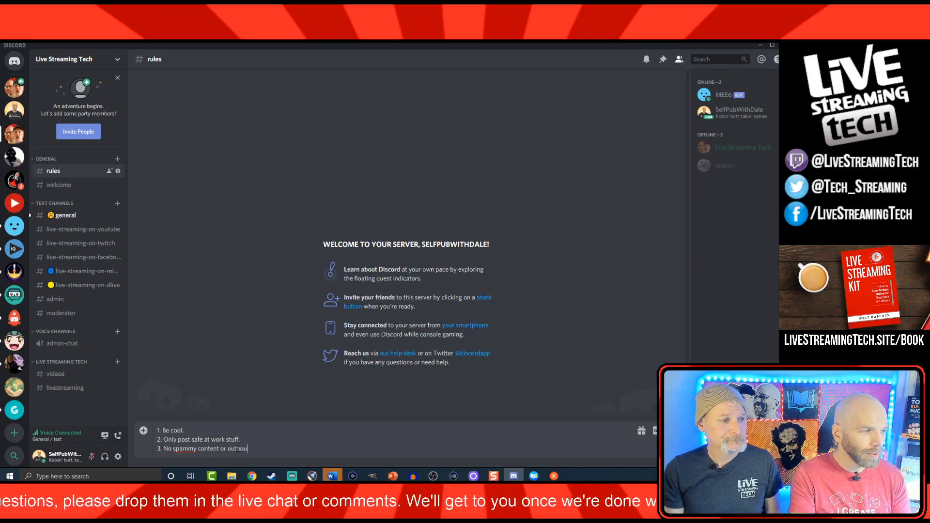
{"action": "type", "text": "nd links"}
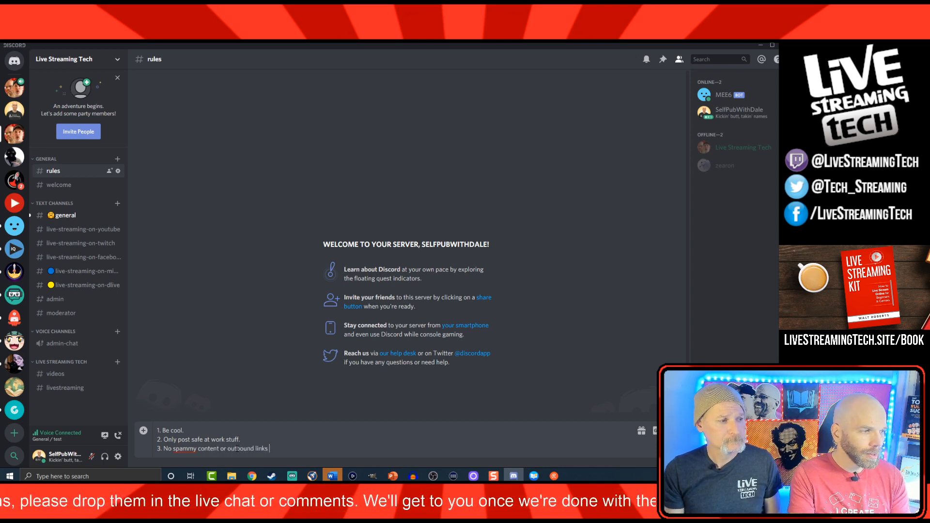
{"action": "type", "text": " to"}
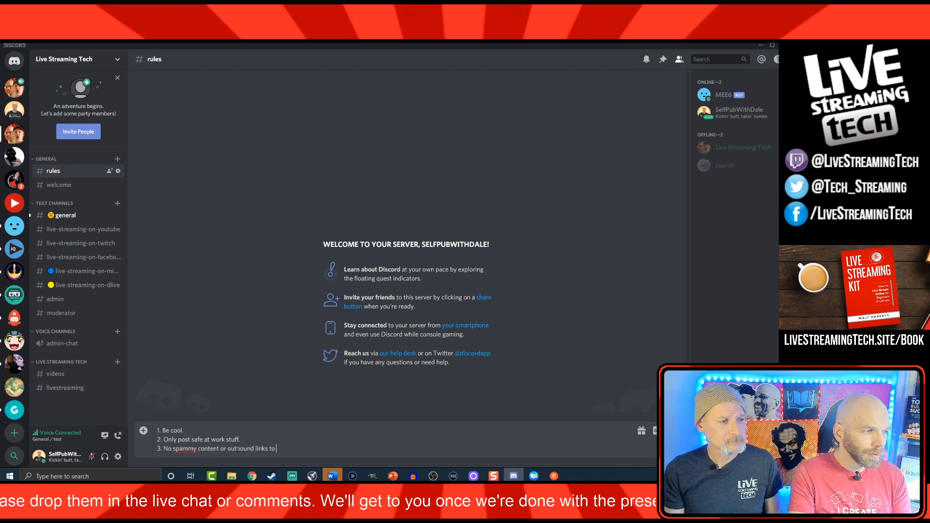
{"action": "type", "text": " adult content"}
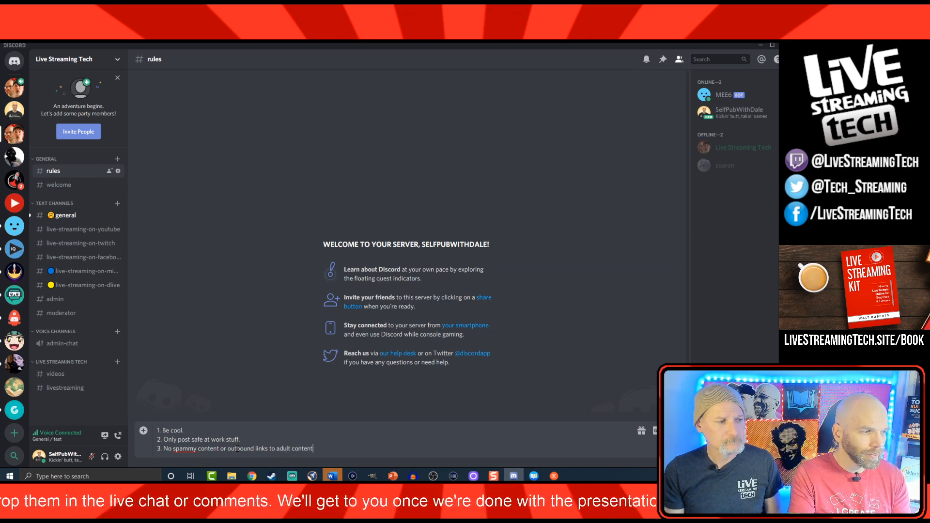
{"action": "type", "text": "."}
{"action": "key", "text": "shift+Return"}
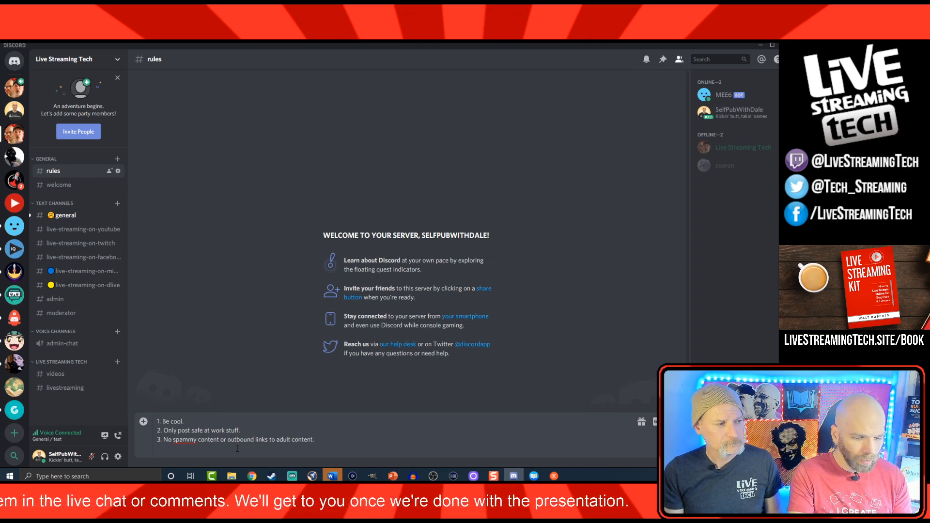
Add the fourth line "4. Keep it family friendly." and send the rules message.
{"action": "type", "text": "4. Keep "}
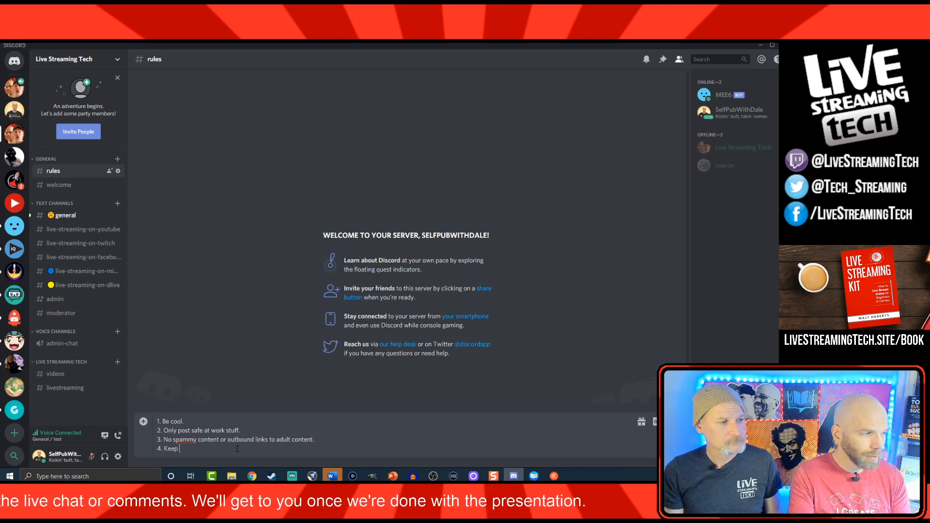
{"action": "type", "text": "it family f"}
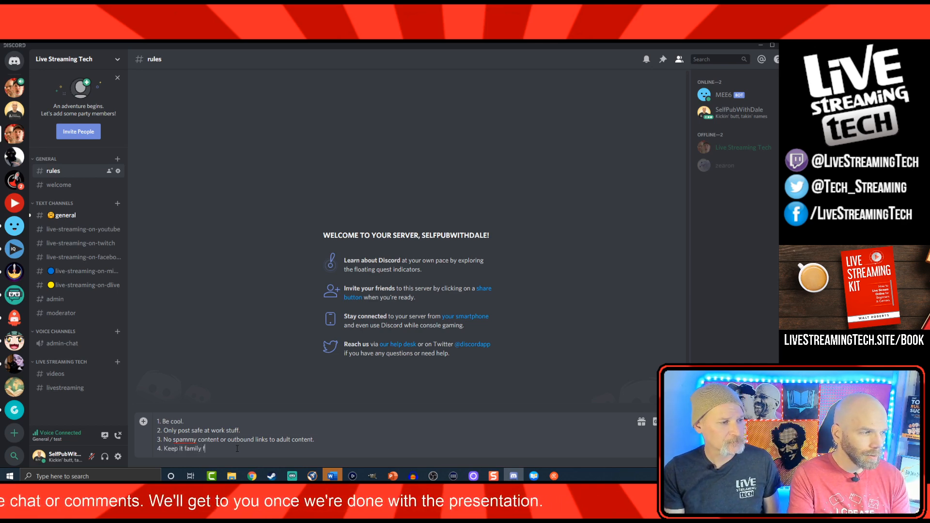
{"action": "type", "text": "riendly."}
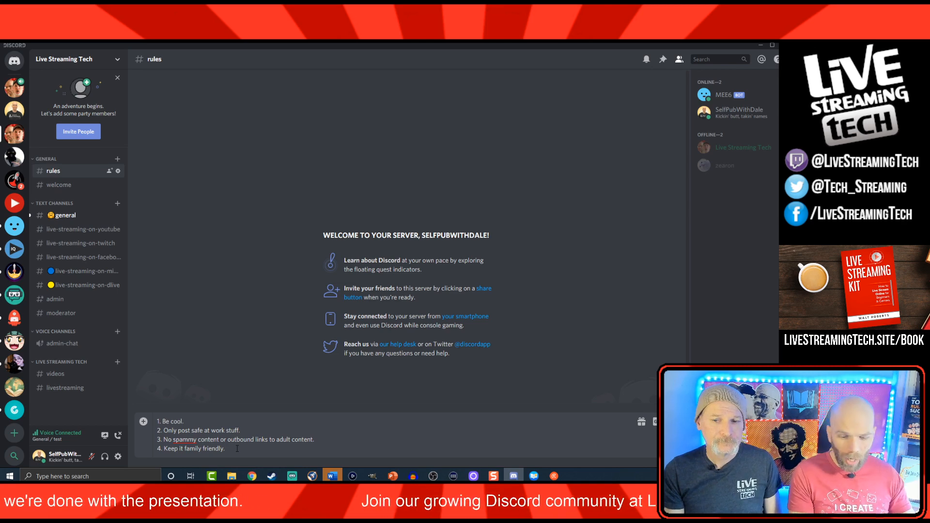
{"action": "key", "text": "Return"}
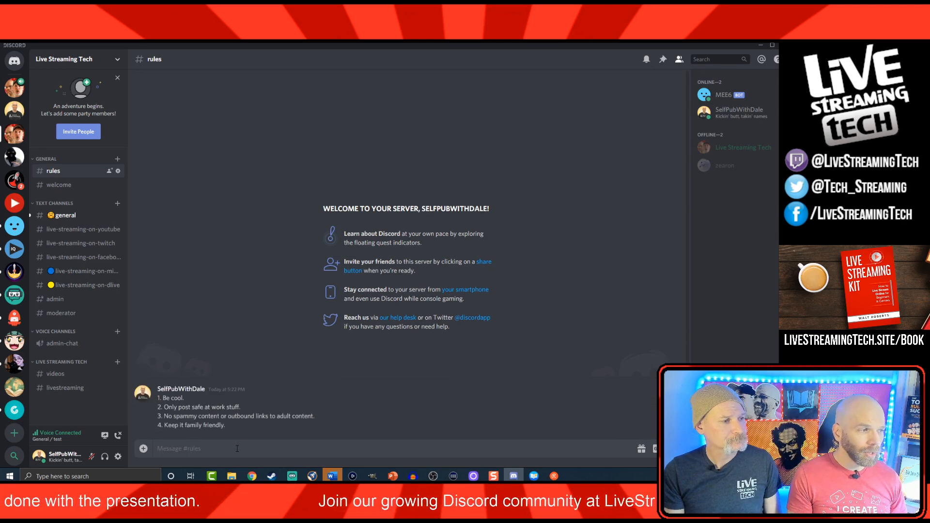
{"action": "mouse_move", "coordinate": [671, 384]}
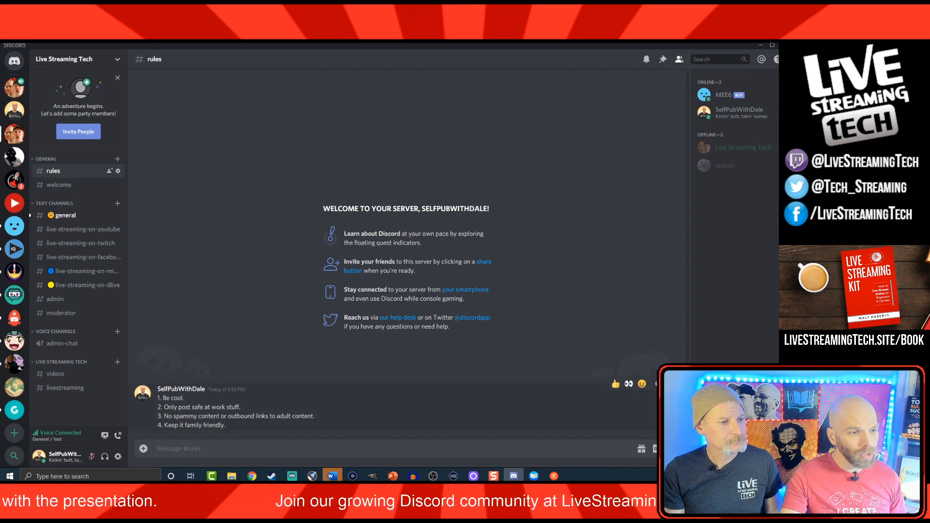
Pin the posted rules message to the rules channel.
{"action": "left_click", "coordinate": [670, 384]}
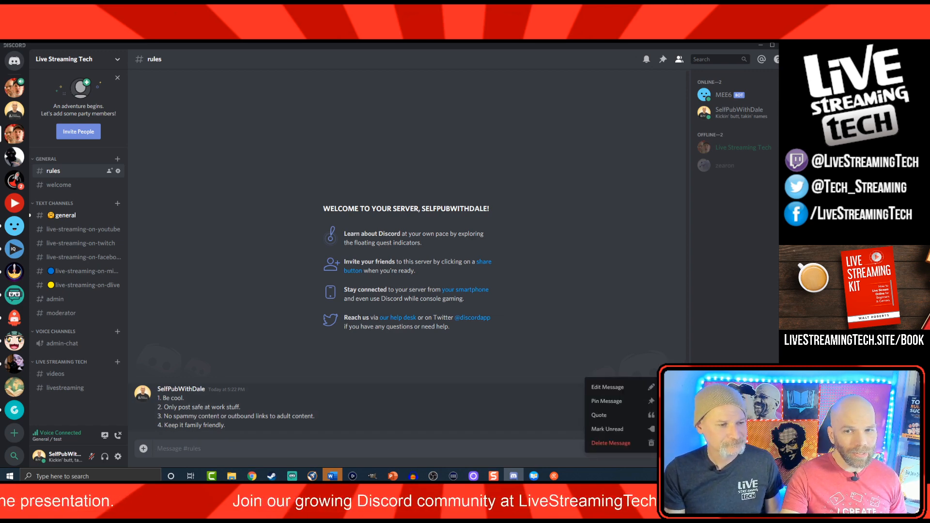
{"action": "left_click", "coordinate": [772, 44]}
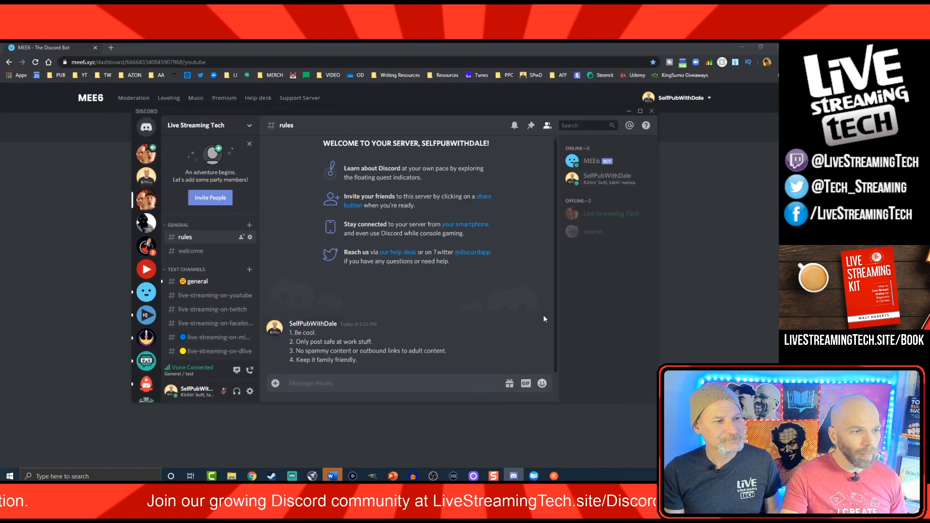
{"action": "left_click", "coordinate": [539, 321]}
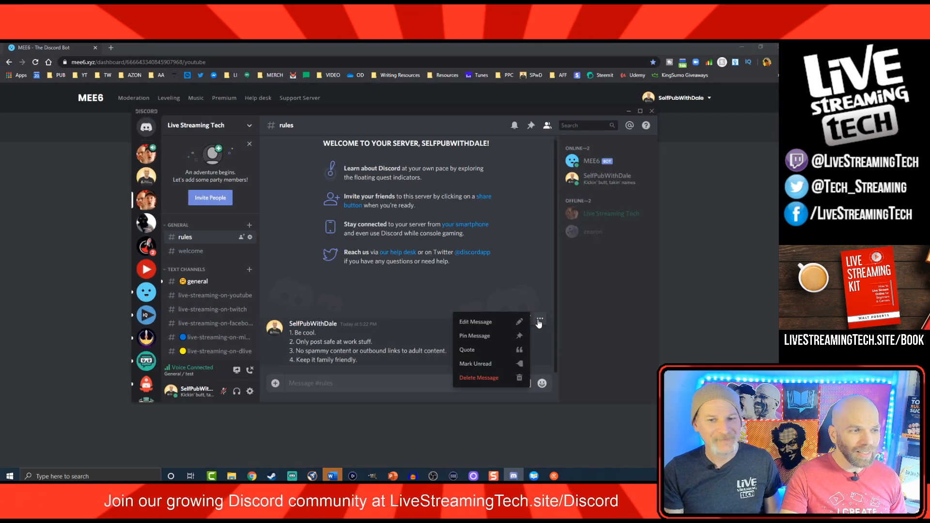
{"action": "left_click", "coordinate": [502, 335]}
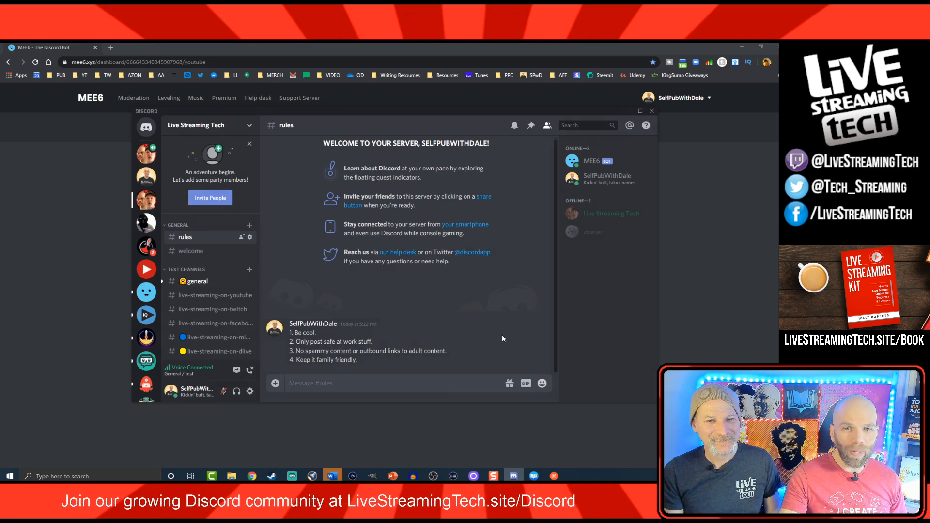
{"action": "left_click", "coordinate": [452, 314]}
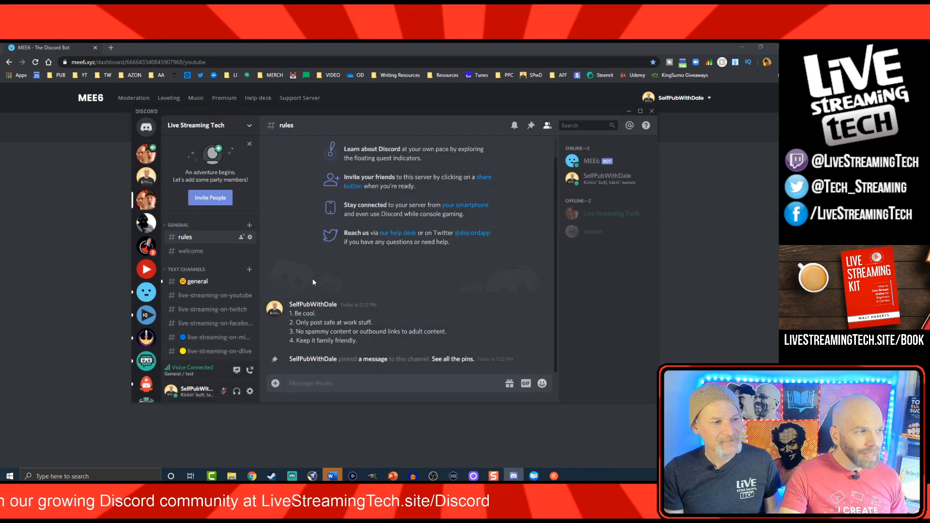
{"action": "left_click", "coordinate": [640, 111]}
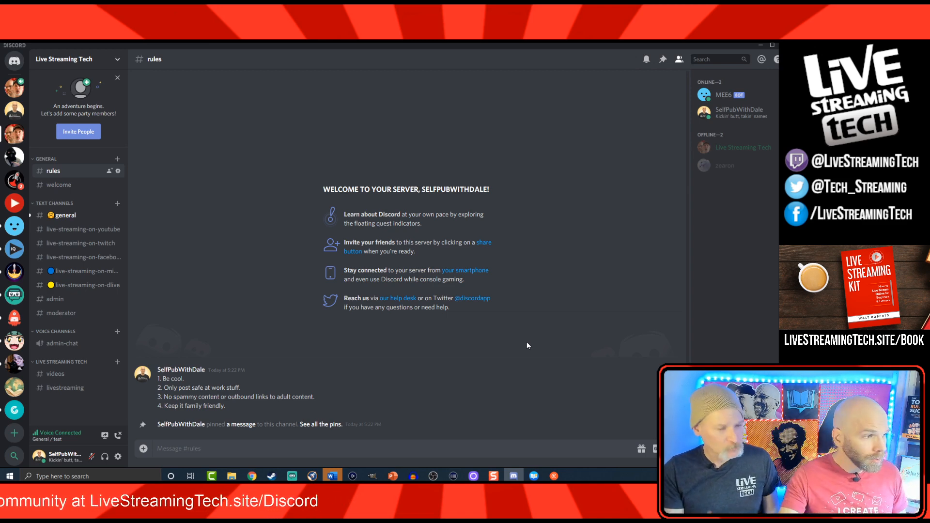
{"action": "left_click", "coordinate": [118, 171]}
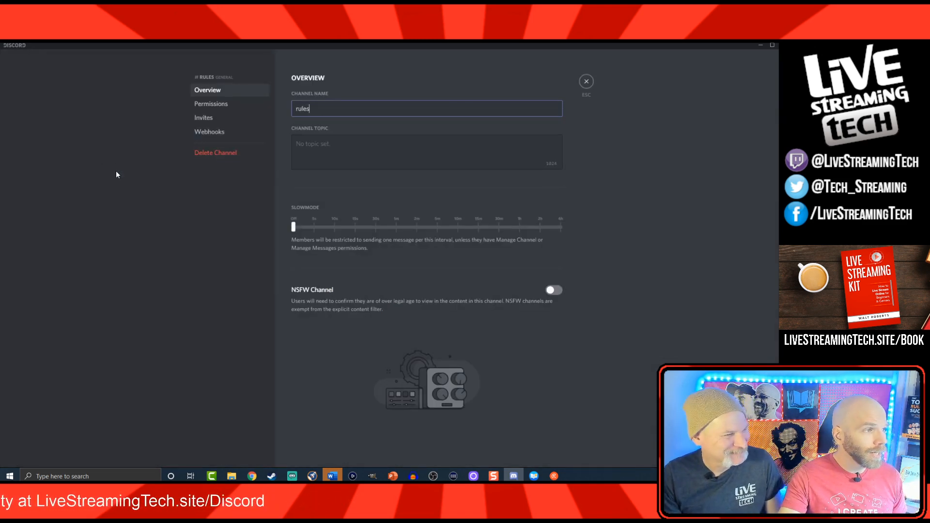
{"action": "left_click", "coordinate": [196, 104]}
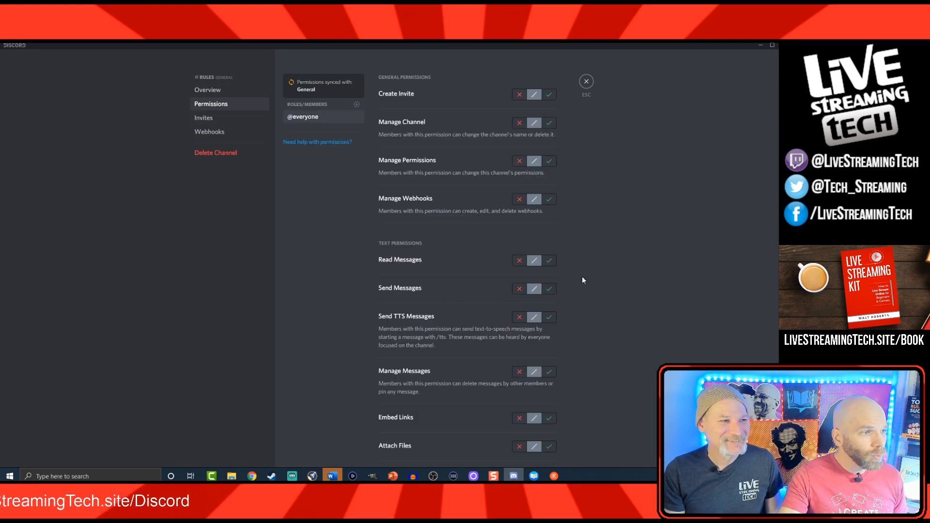
{"action": "left_click", "coordinate": [549, 261]}
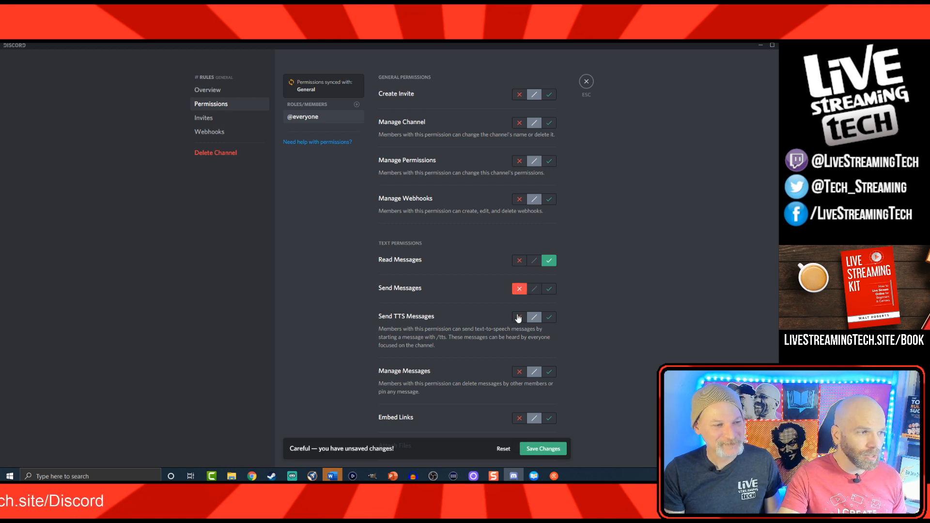
{"action": "left_click", "coordinate": [518, 317]}
{"action": "scroll", "coordinate": [579, 339], "scroll_direction": "down", "scroll_amount": 3}
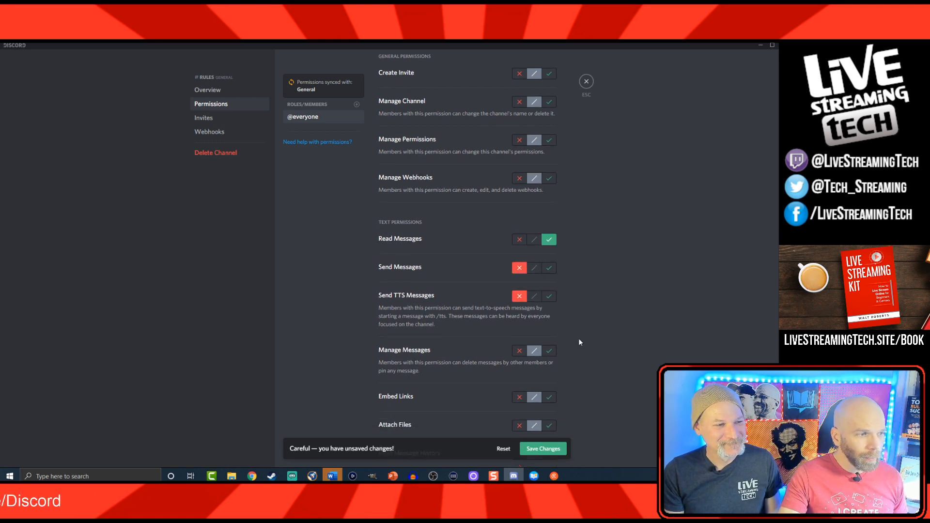
{"action": "left_click", "coordinate": [544, 448]}
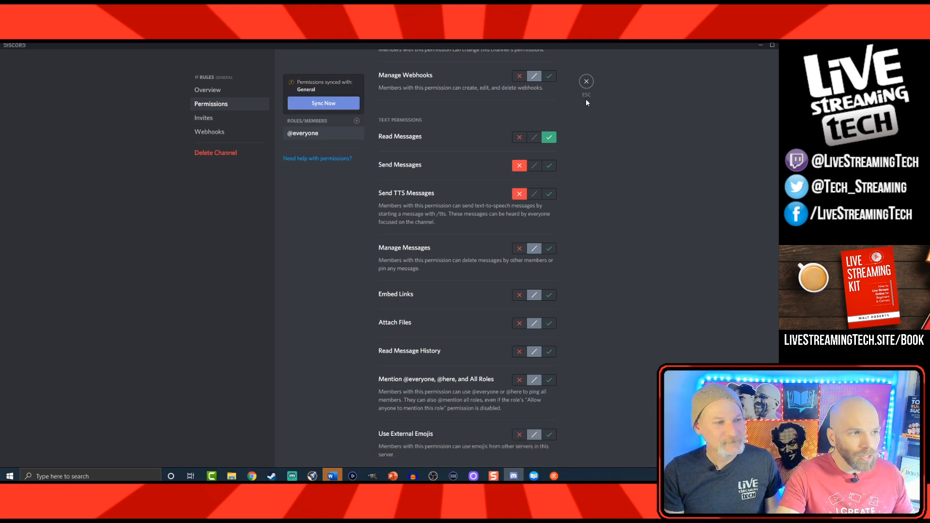
{"action": "left_click", "coordinate": [585, 82]}
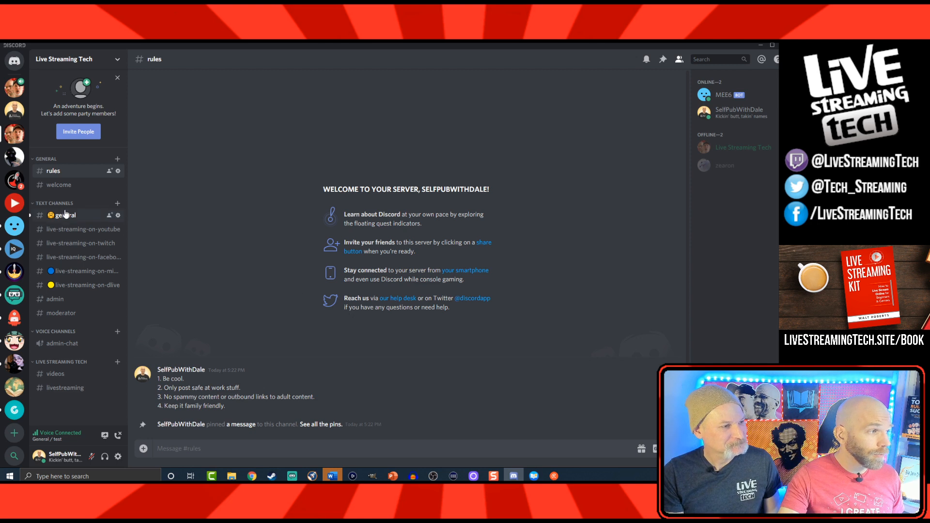
Move the welcome channel above rules in the General category and open the welcome channel.
{"action": "left_click_drag", "start_coordinate": [58, 186], "coordinate": [63, 178]}
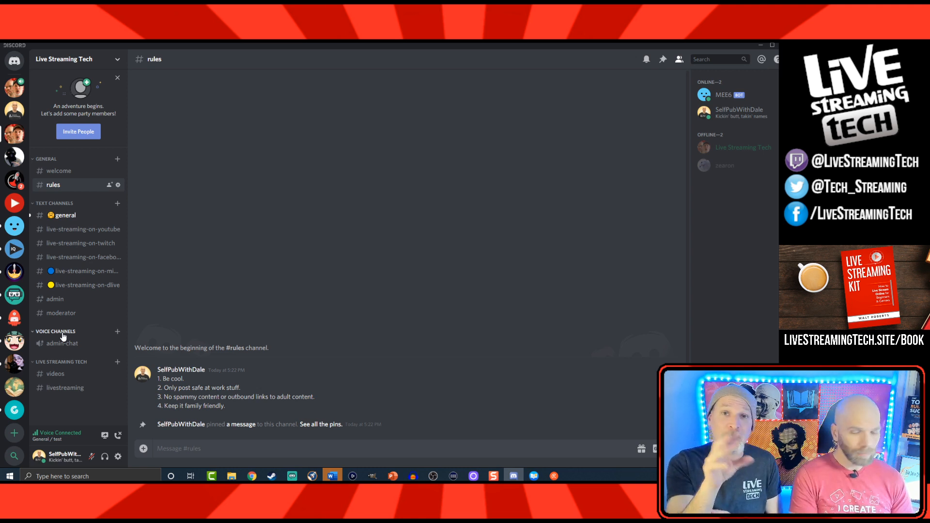
{"action": "left_click", "coordinate": [59, 171]}
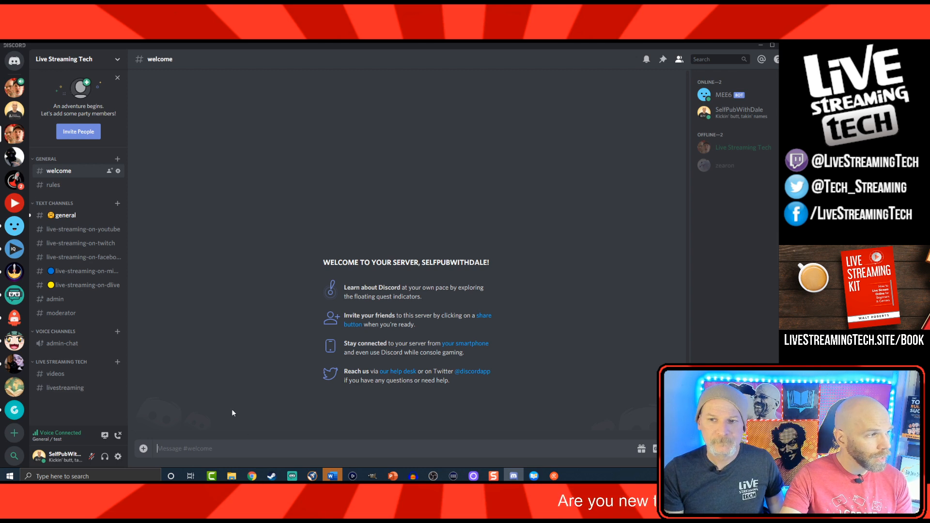
{"action": "left_click", "coordinate": [54, 216]}
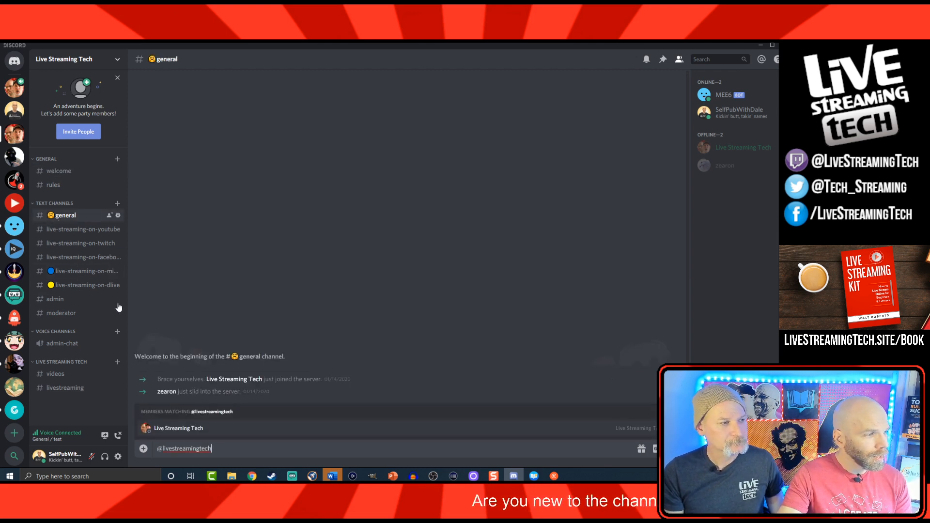
{"action": "left_click", "coordinate": [66, 178]}
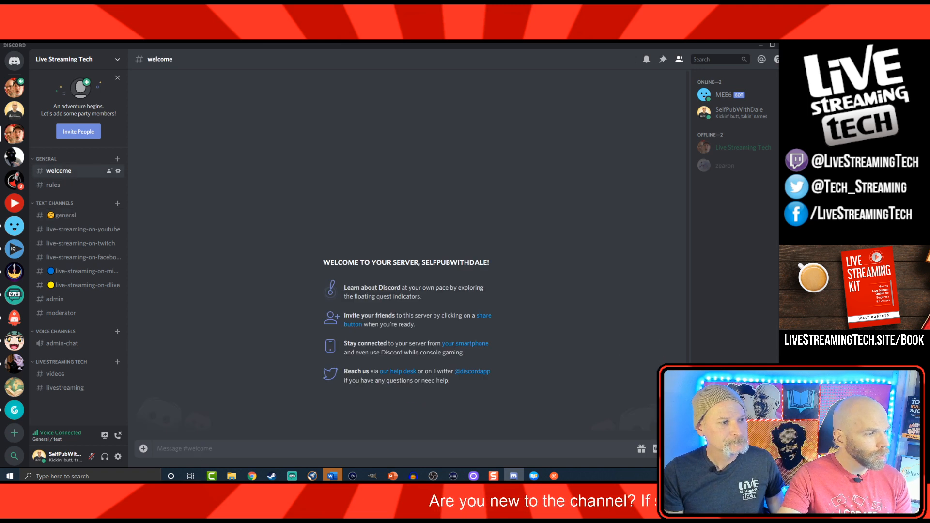
Start a message in the welcome channel with "Welcome to the Live Streaming TEch Community".
{"action": "type", "text": "WElcome"}
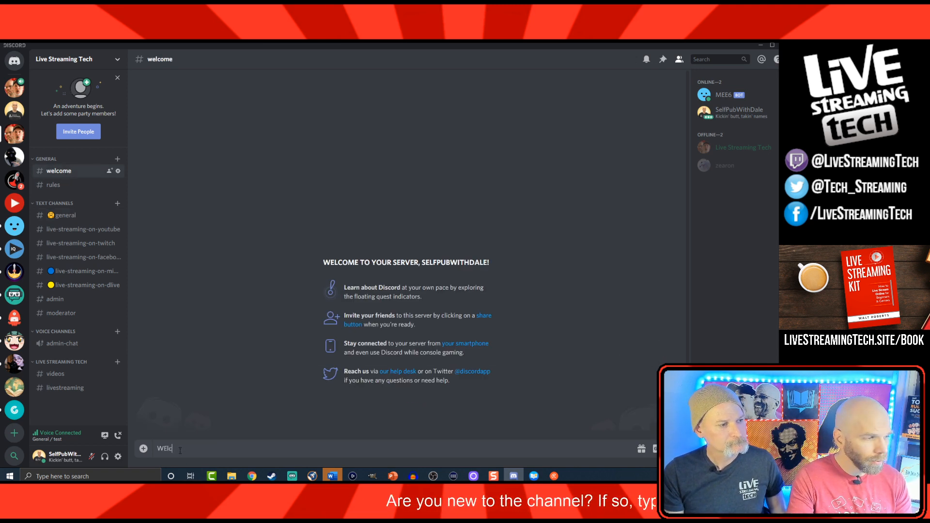
{"action": "key", "text": "BackSpace"}
{"action": "key", "text": "BackSpace"}
{"action": "key", "text": "BackSpace"}
{"action": "key", "text": "BackSpace"}
{"action": "key", "text": "BackSpace"}
{"action": "key", "text": "BackSpace"}
{"action": "key", "text": "BackSpace"}
{"action": "type", "text": "elcom"}
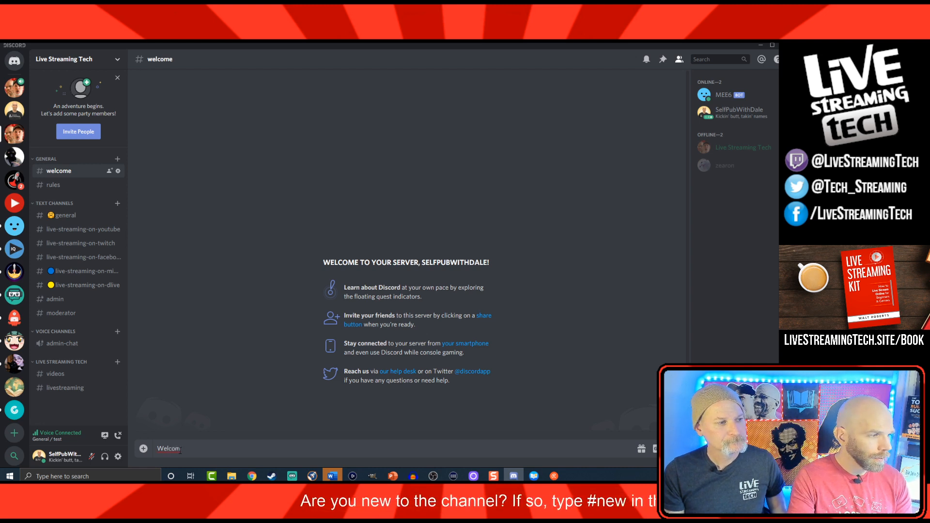
{"action": "type", "text": "e th the "}
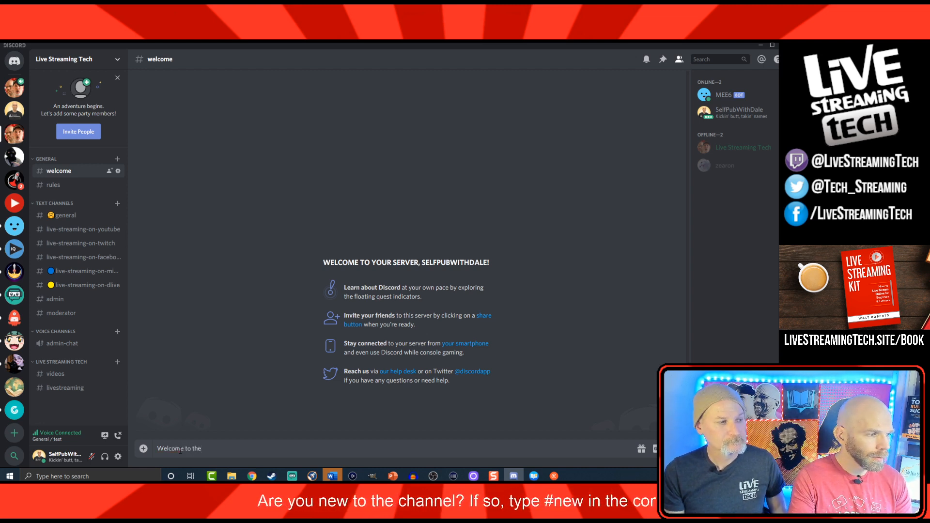
{"action": "type", "text": "Live STre"}
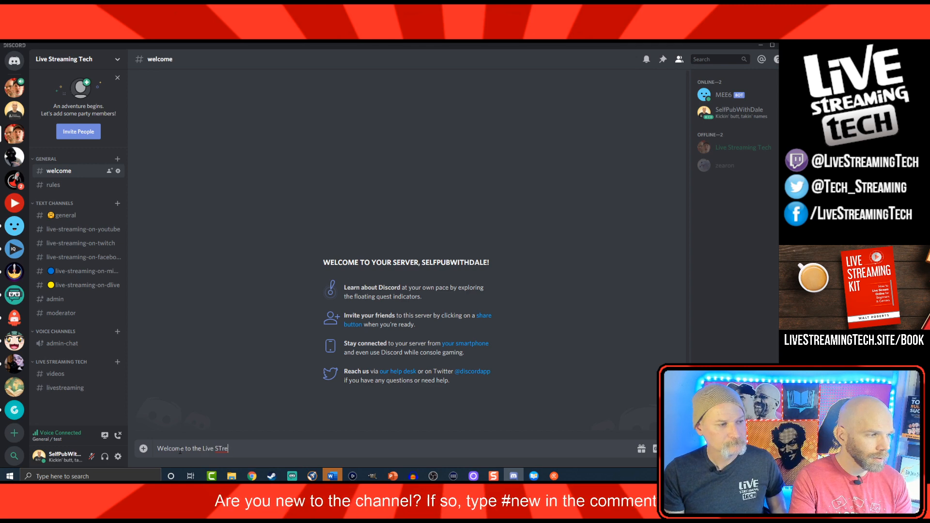
{"action": "key", "text": "BackSpace"}
{"action": "key", "text": "BackSpace"}
{"action": "key", "text": "BackSpace"}
{"action": "type", "text": "treaming TE"}
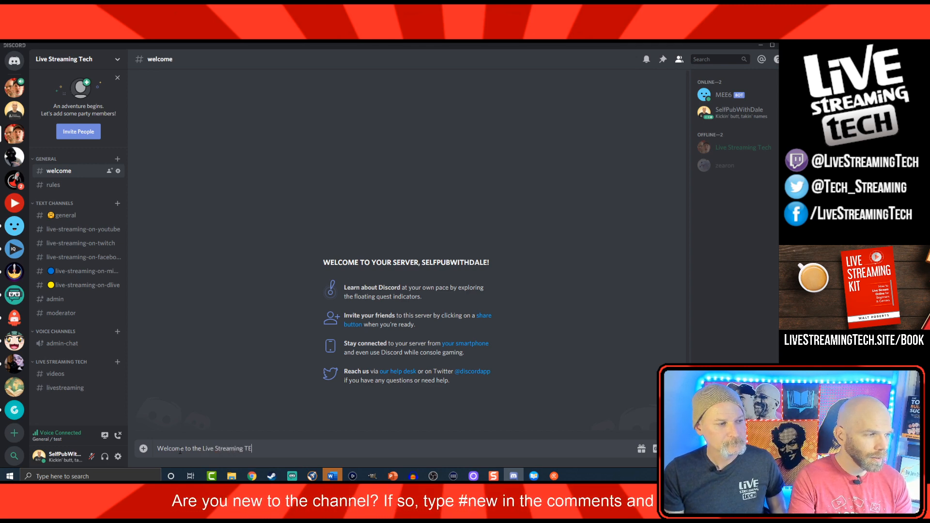
{"action": "type", "text": "ch Commu"}
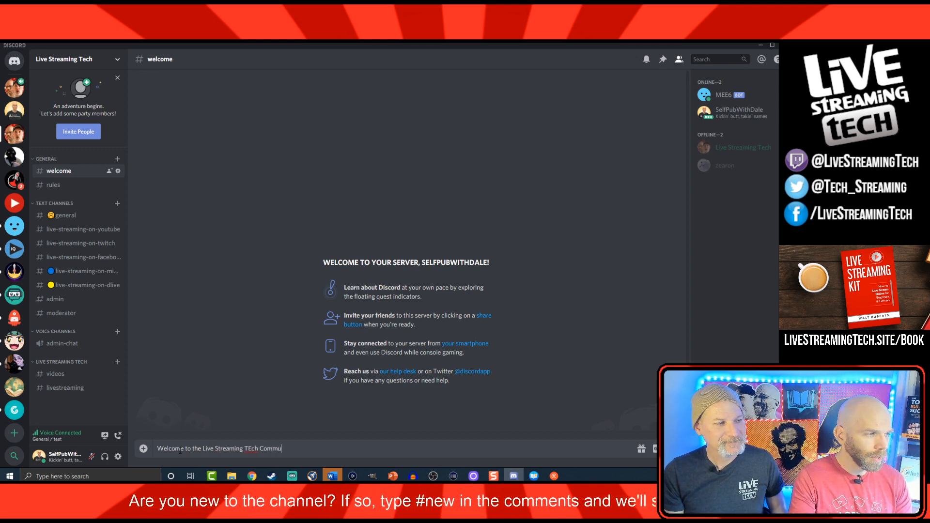
{"action": "type", "text": "nity"}
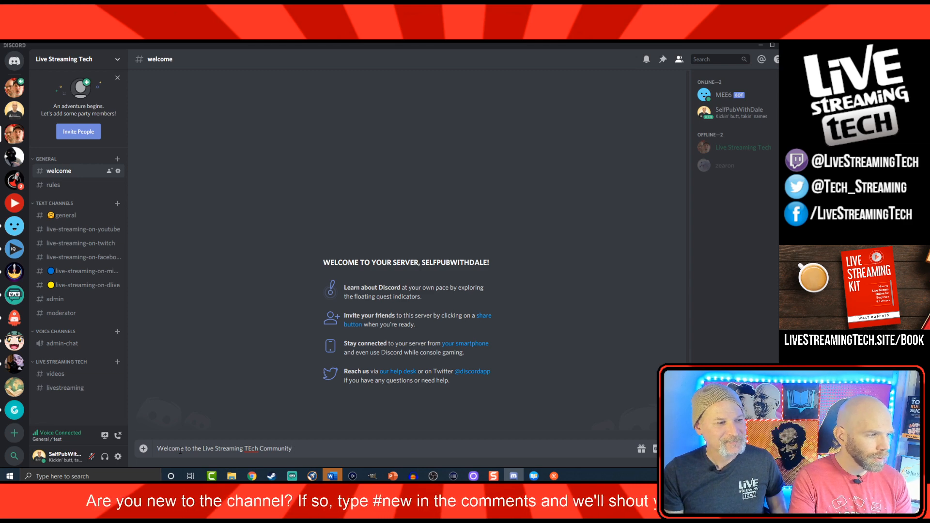
Continue the welcome message with ". Please read the #rules.", linking #rules to the rules channel.
{"action": "type", "text": ". Please"}
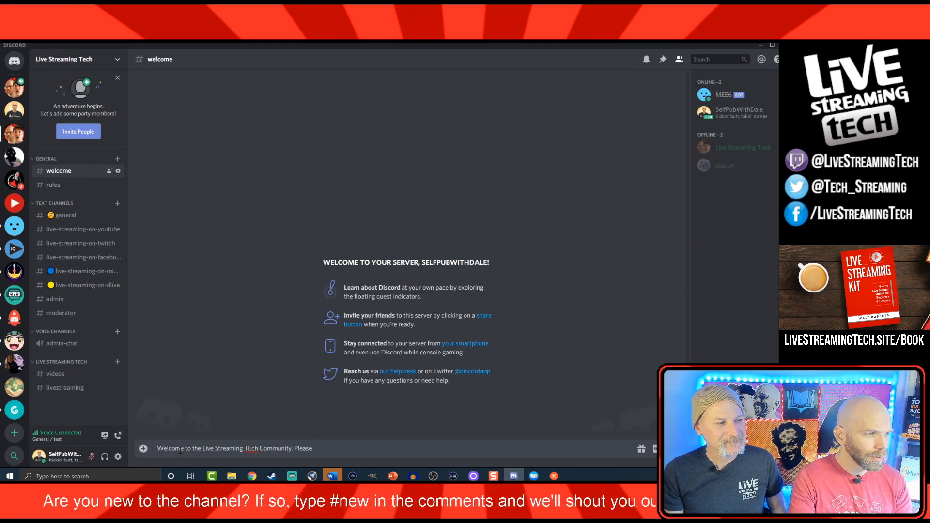
{"action": "type", "text": " read the #"}
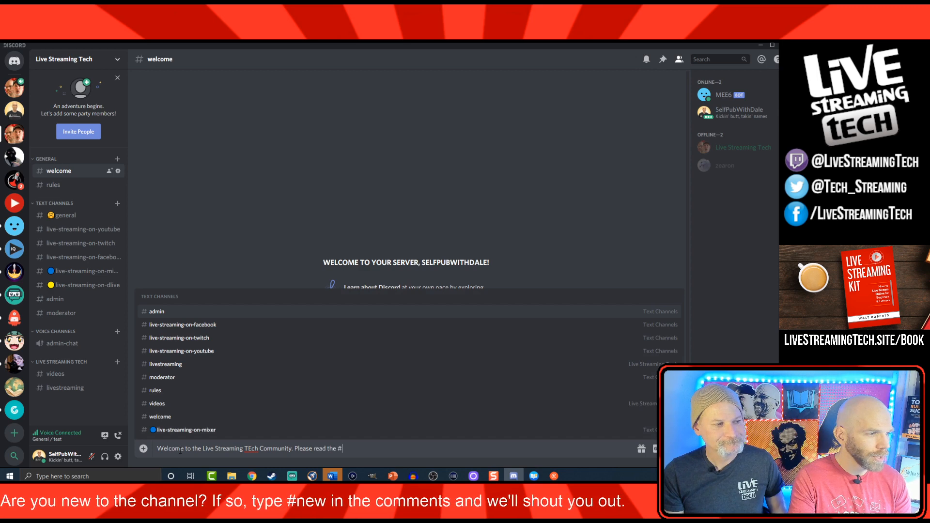
{"action": "type", "text": "rules"}
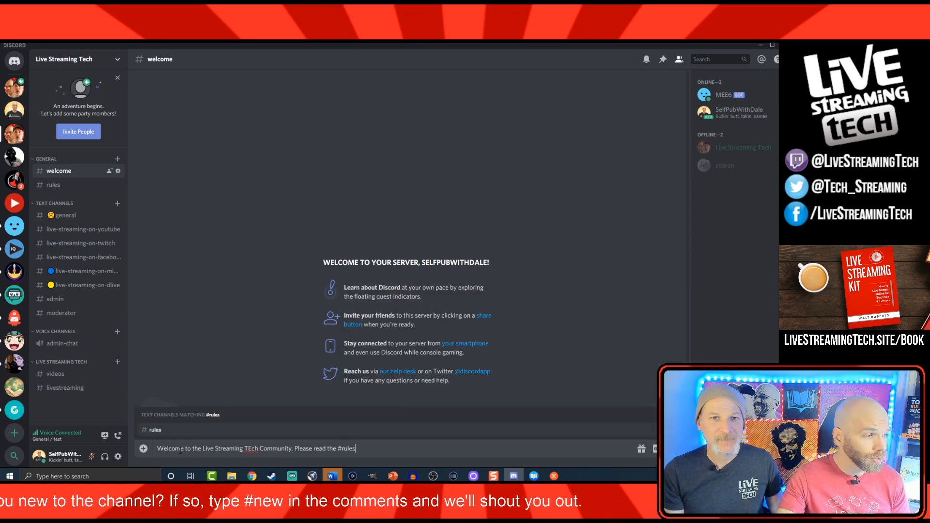
{"action": "left_click", "coordinate": [163, 428]}
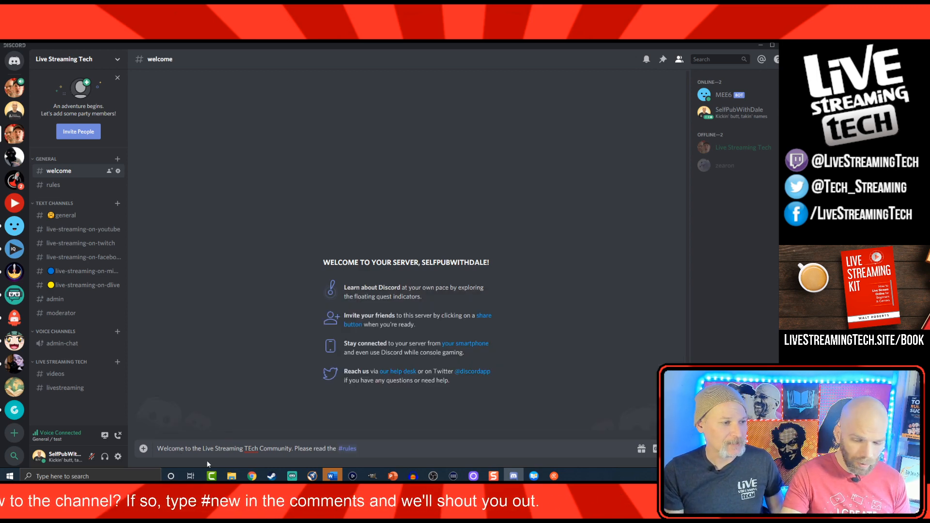
{"action": "key", "text": "BackSpace"}
{"action": "type", "text": "."}
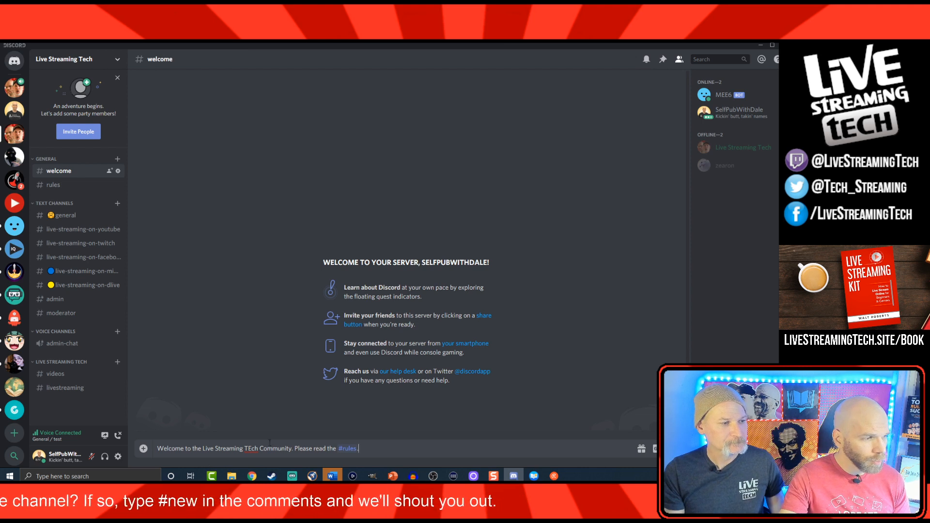
Correct "TEch" to "Tech" in the welcome message and send it.
{"action": "right_click", "coordinate": [250, 449]}
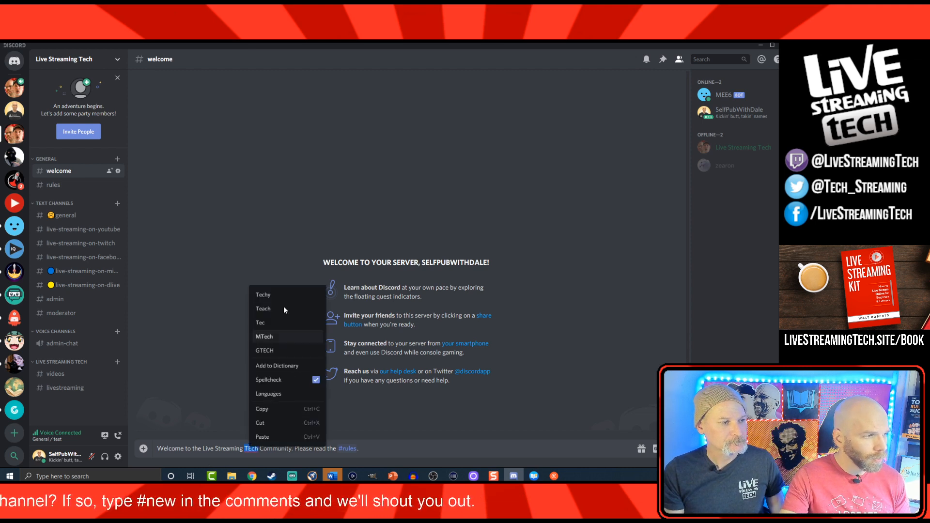
{"action": "left_click", "coordinate": [252, 449]}
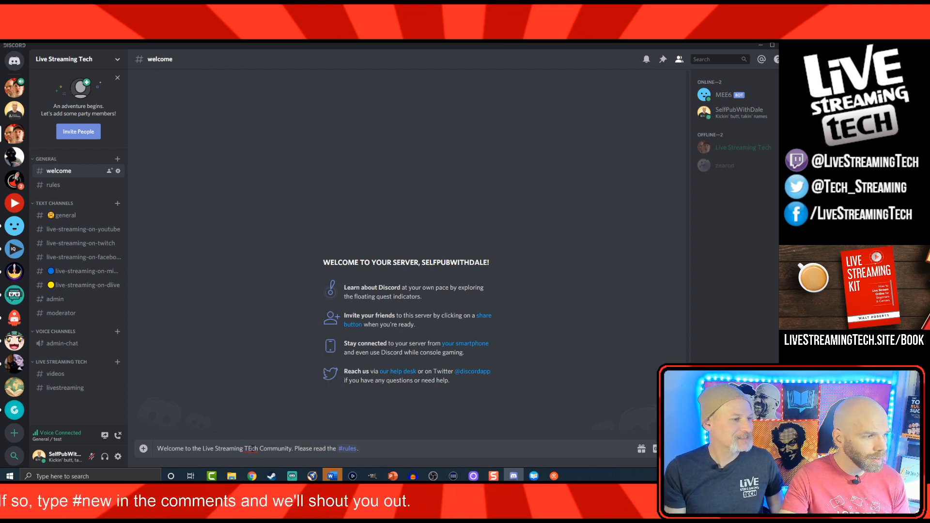
{"action": "key", "text": "BackSpace"}
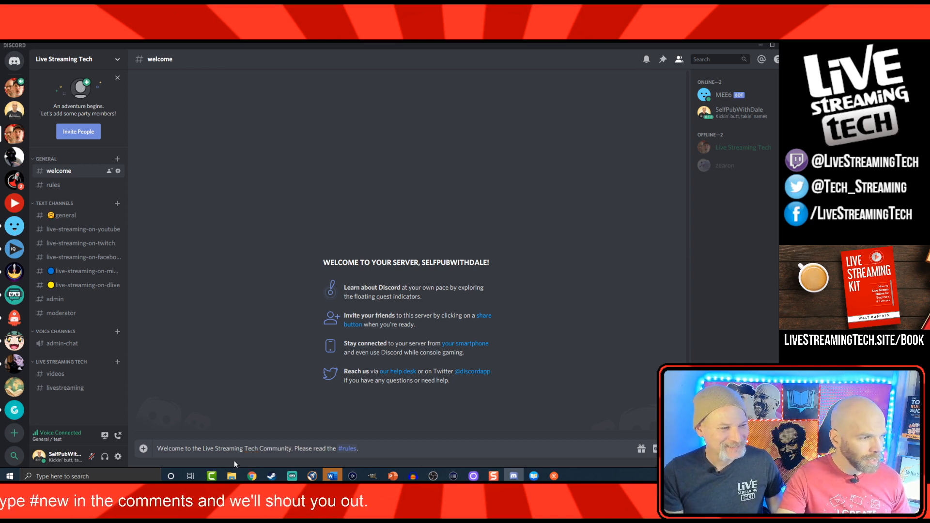
{"action": "key", "text": "Return"}
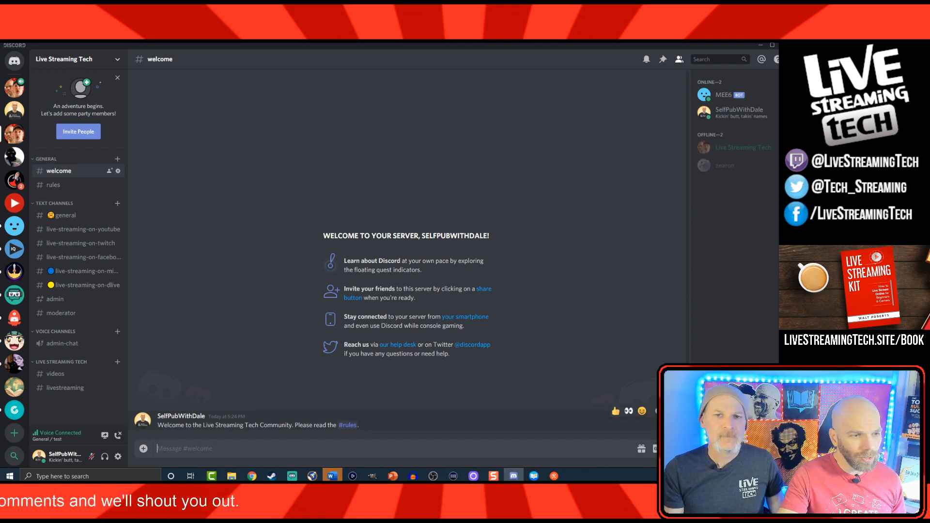
Pin the posted welcome message to the welcome channel.
{"action": "left_click", "coordinate": [657, 411]}
{"action": "left_click", "coordinate": [629, 413]}
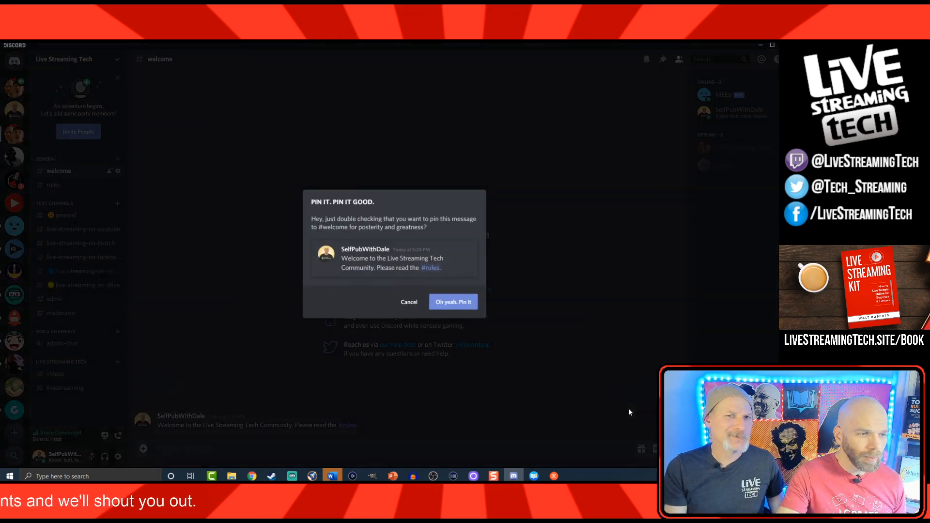
{"action": "left_click", "coordinate": [445, 300]}
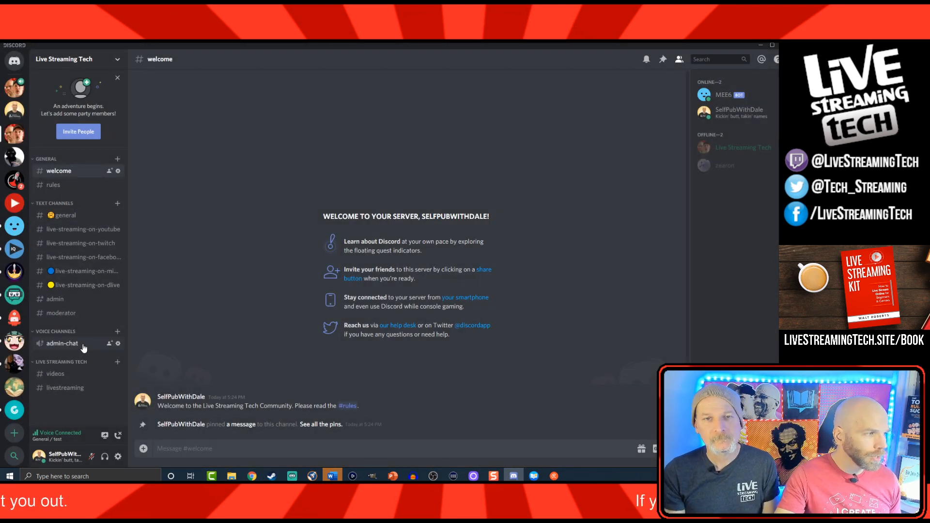
Create a public voice channel named "Chat about Live Streaming" in the Voice Channels category.
{"action": "left_click", "coordinate": [117, 332]}
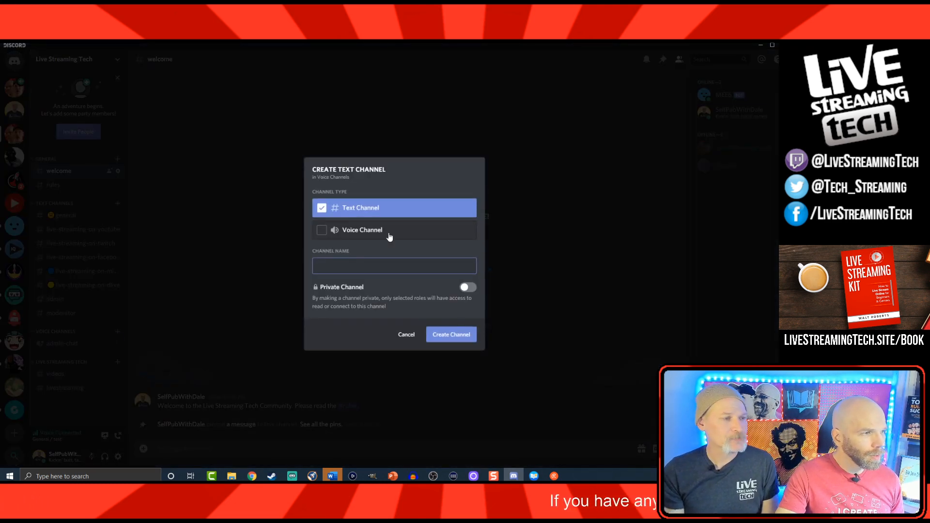
{"action": "left_click", "coordinate": [319, 231]}
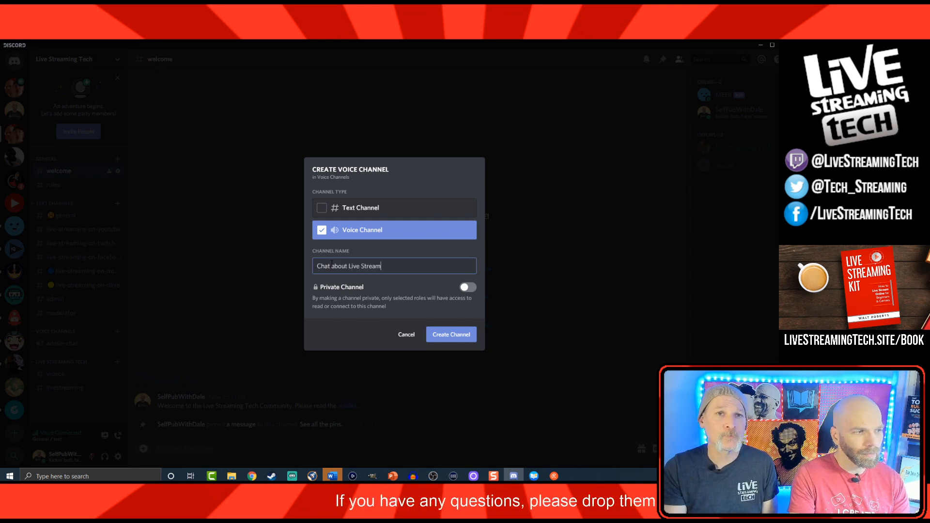
{"action": "type", "text": "ing"}
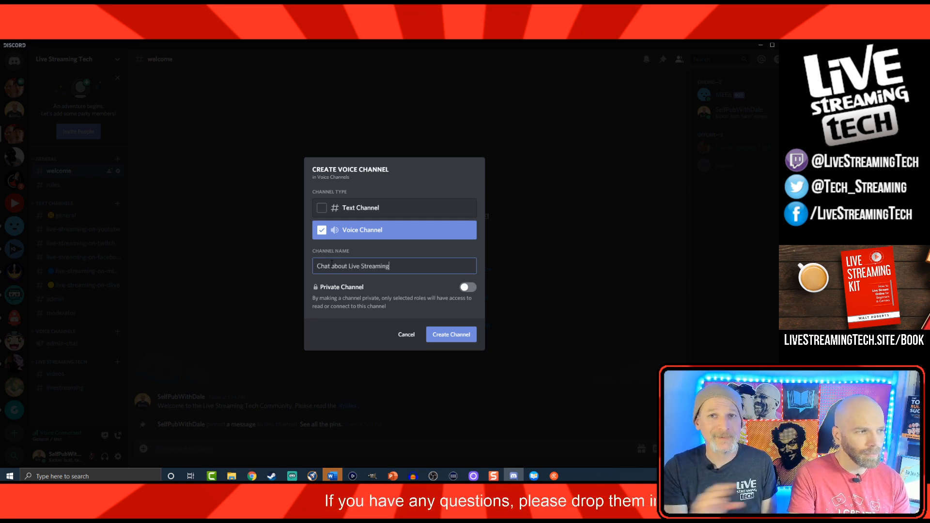
{"action": "left_click", "coordinate": [433, 340]}
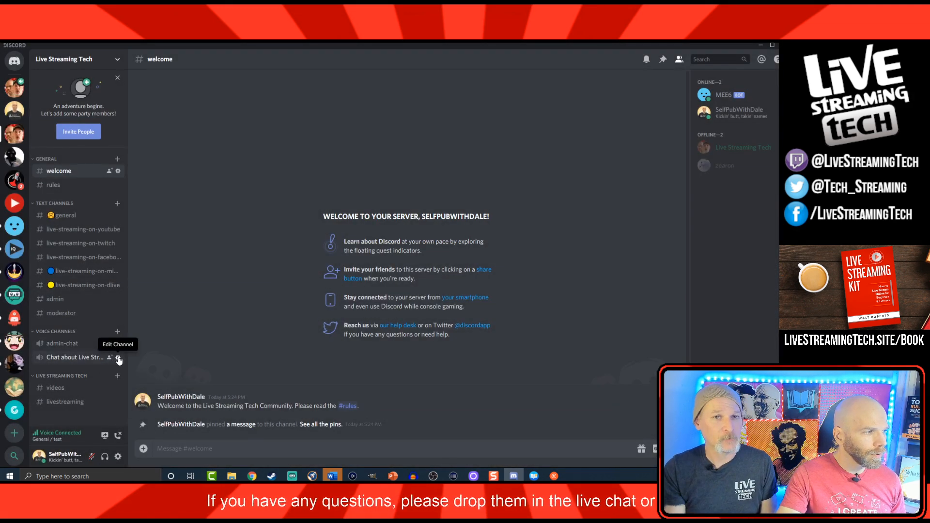
Rename the "Chat about Live Streaming" voice channel to "Just Chatting" and save the change.
{"action": "left_click", "coordinate": [118, 358]}
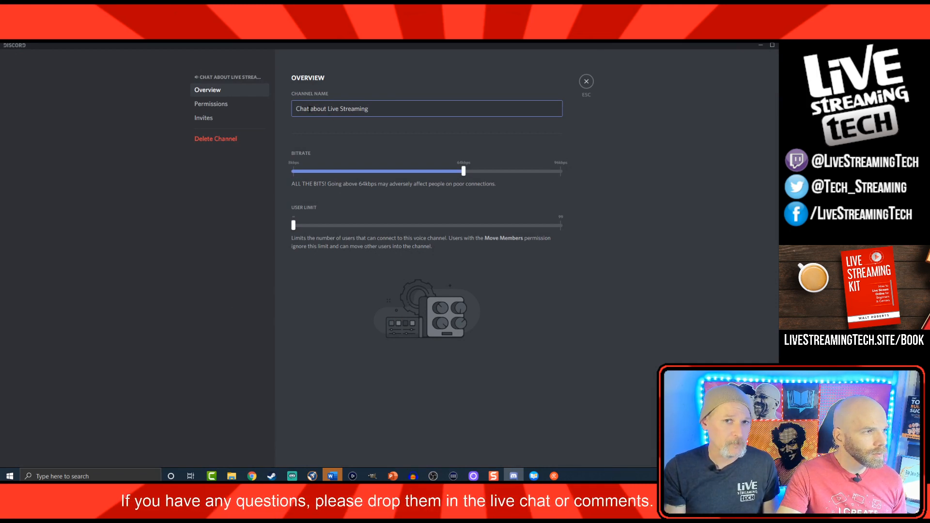
{"action": "key", "text": "ctrl+a"}
{"action": "type", "text": "J"}
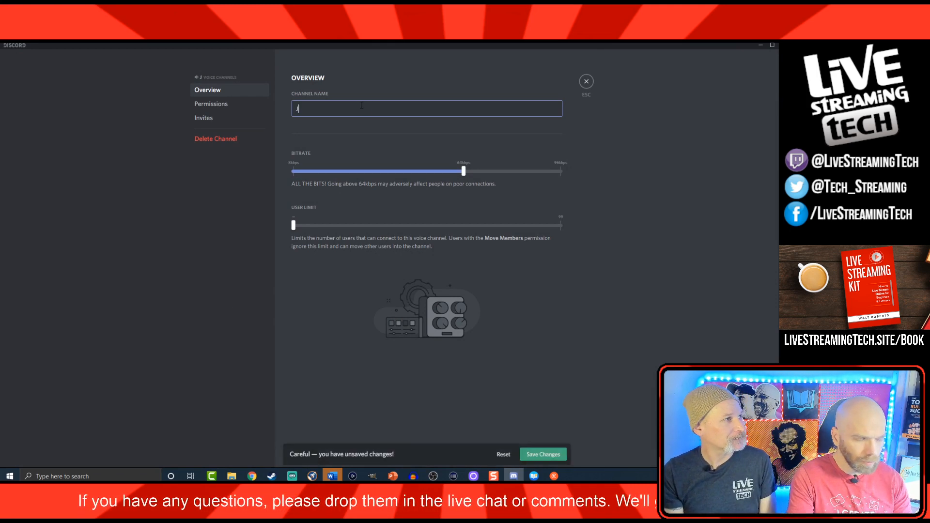
{"action": "type", "text": "ust Chatting"}
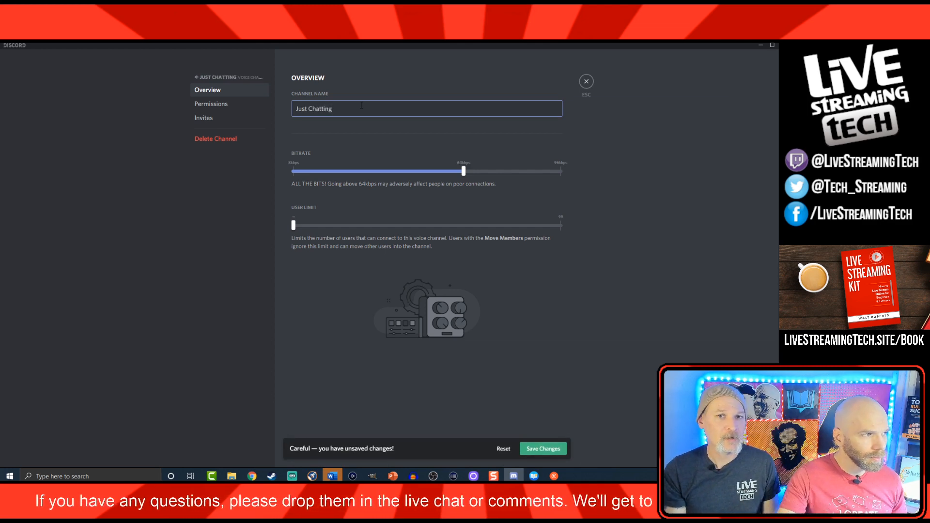
{"action": "left_click", "coordinate": [543, 448]}
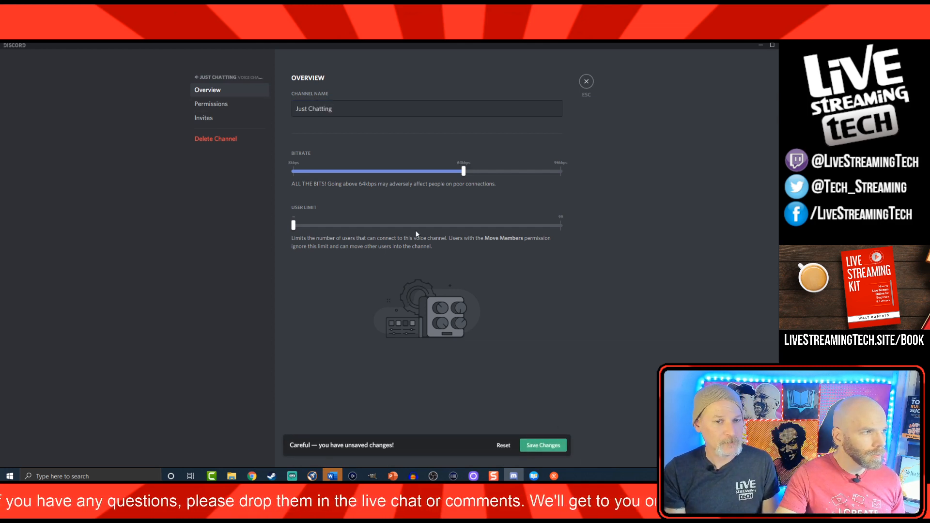
{"action": "left_click", "coordinate": [226, 106]}
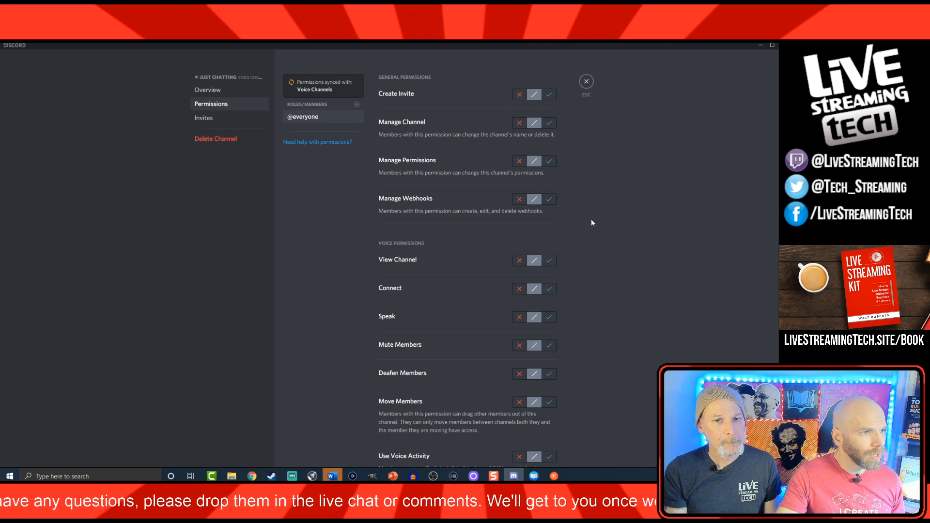
{"action": "scroll", "coordinate": [583, 293], "scroll_direction": "down", "scroll_amount": 3}
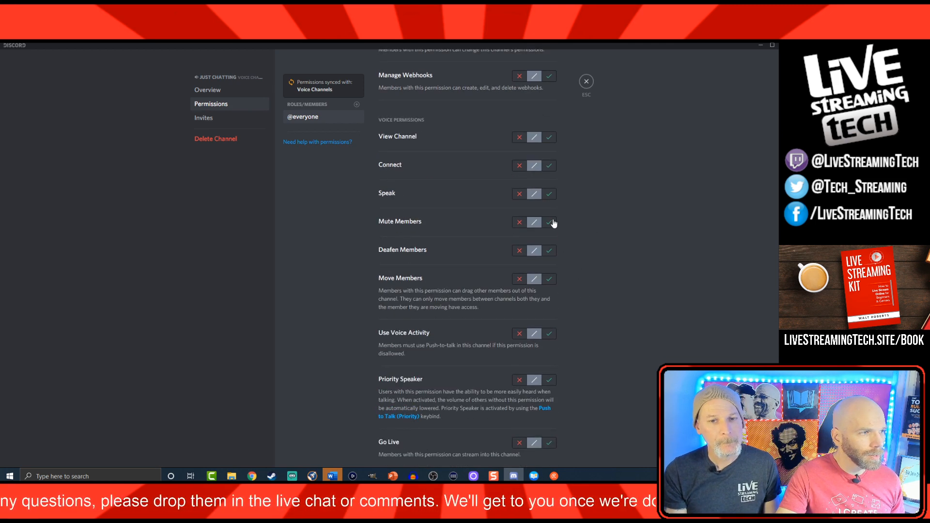
{"action": "left_click", "coordinate": [549, 194]}
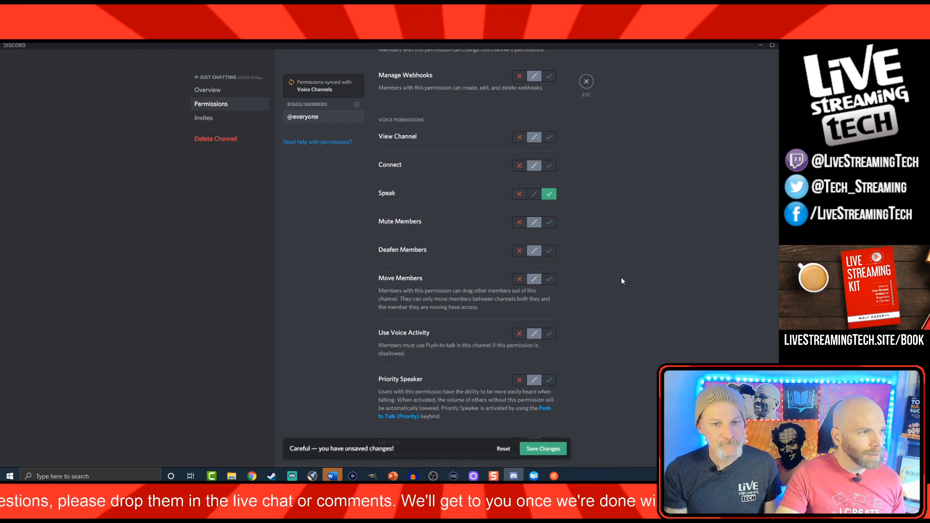
{"action": "left_click", "coordinate": [549, 165]}
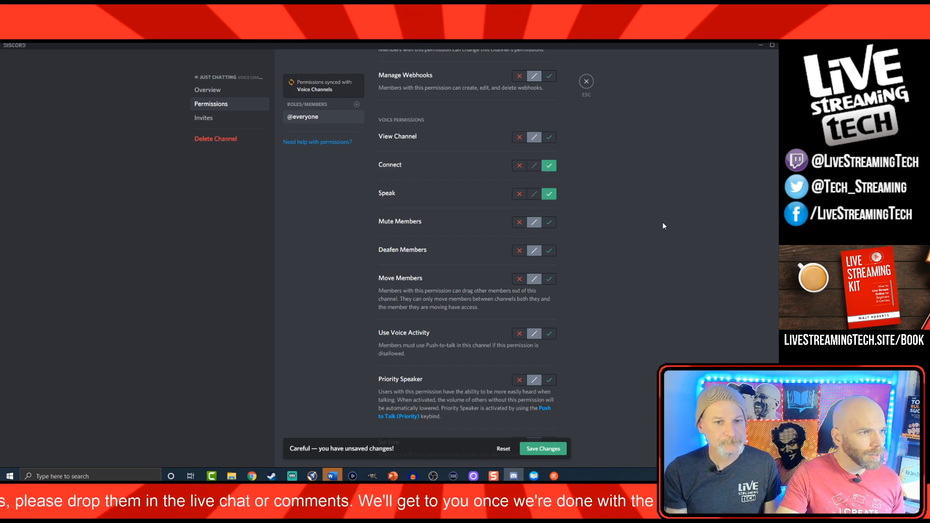
{"action": "scroll", "coordinate": [591, 206], "scroll_direction": "up", "scroll_amount": 1}
{"action": "left_click", "coordinate": [549, 179]}
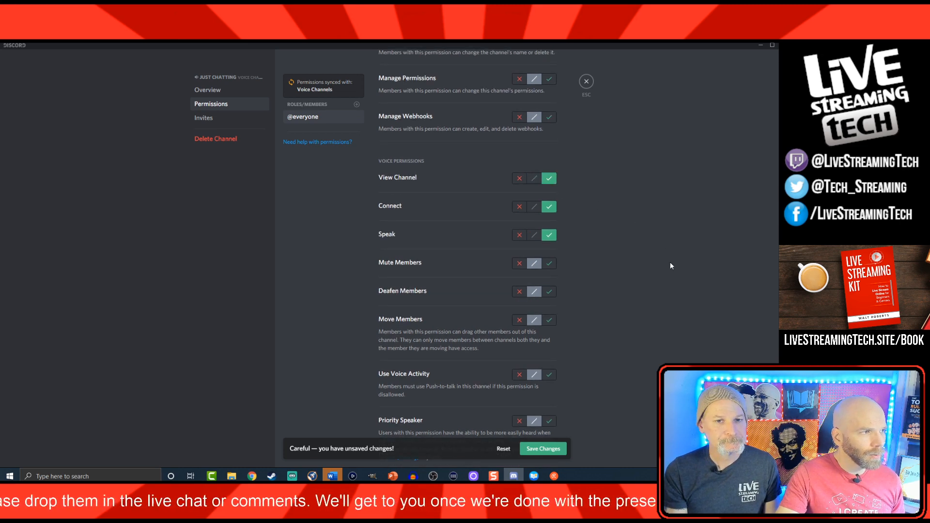
{"action": "scroll", "coordinate": [670, 263], "scroll_direction": "up", "scroll_amount": 2}
{"action": "scroll", "coordinate": [670, 262], "scroll_direction": "down", "scroll_amount": 3}
{"action": "scroll", "coordinate": [669, 261], "scroll_direction": "down", "scroll_amount": 1}
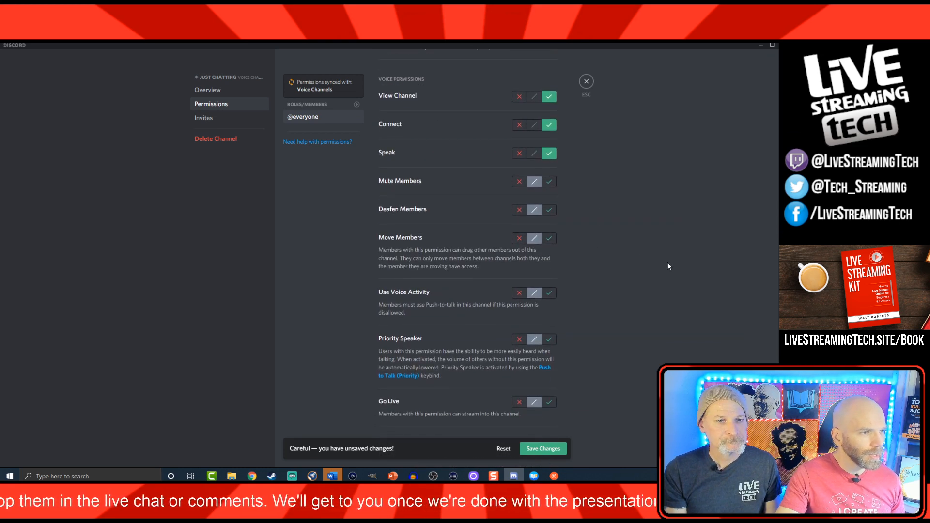
{"action": "left_click", "coordinate": [549, 293]}
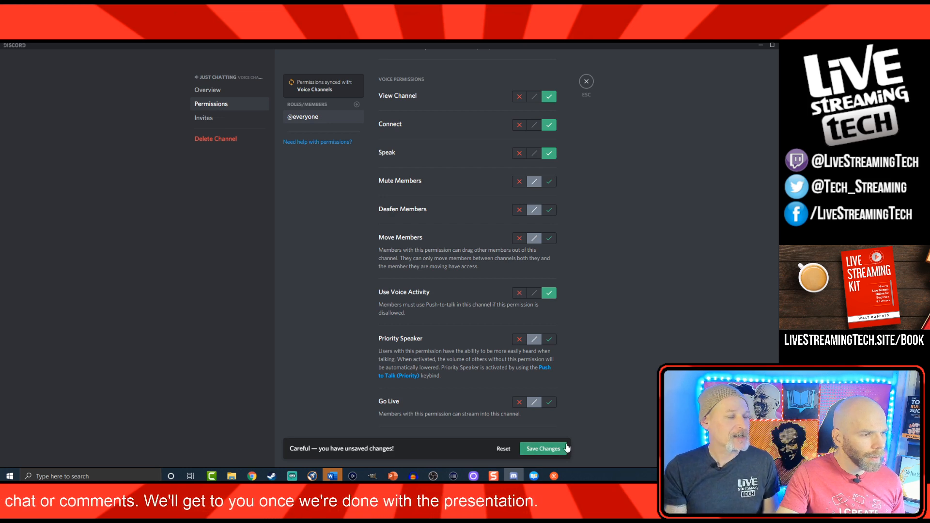
{"action": "left_click", "coordinate": [586, 83]}
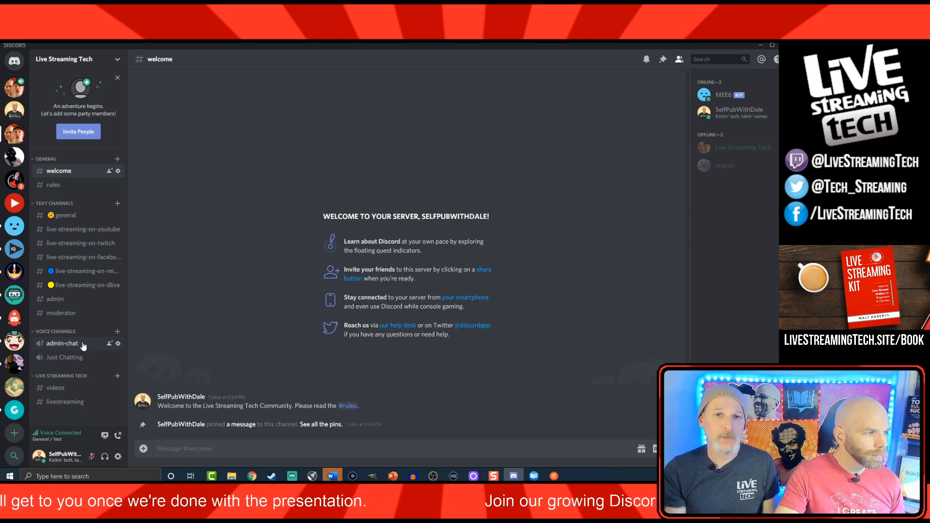
Move the Live Streaming Tech category above the Voice Channels category in the channel list.
{"action": "left_click_drag", "start_coordinate": [67, 378], "coordinate": [65, 331]}
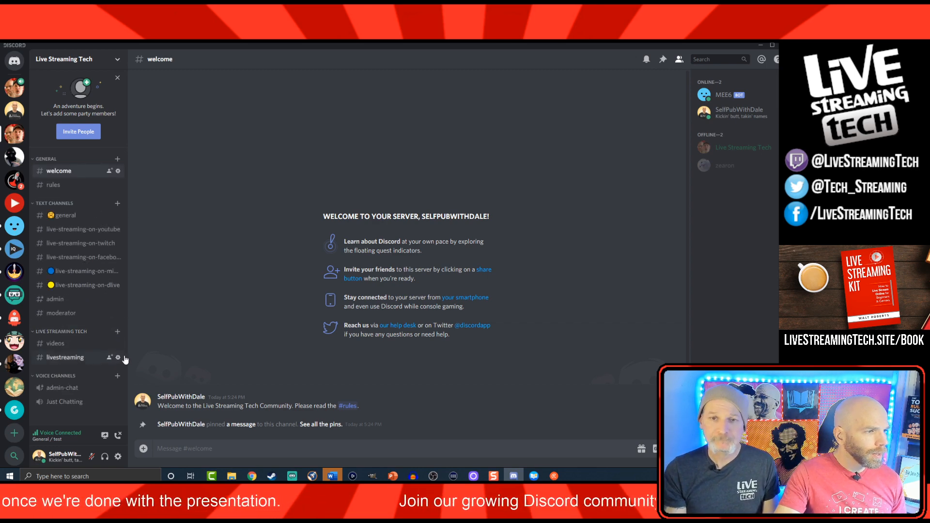